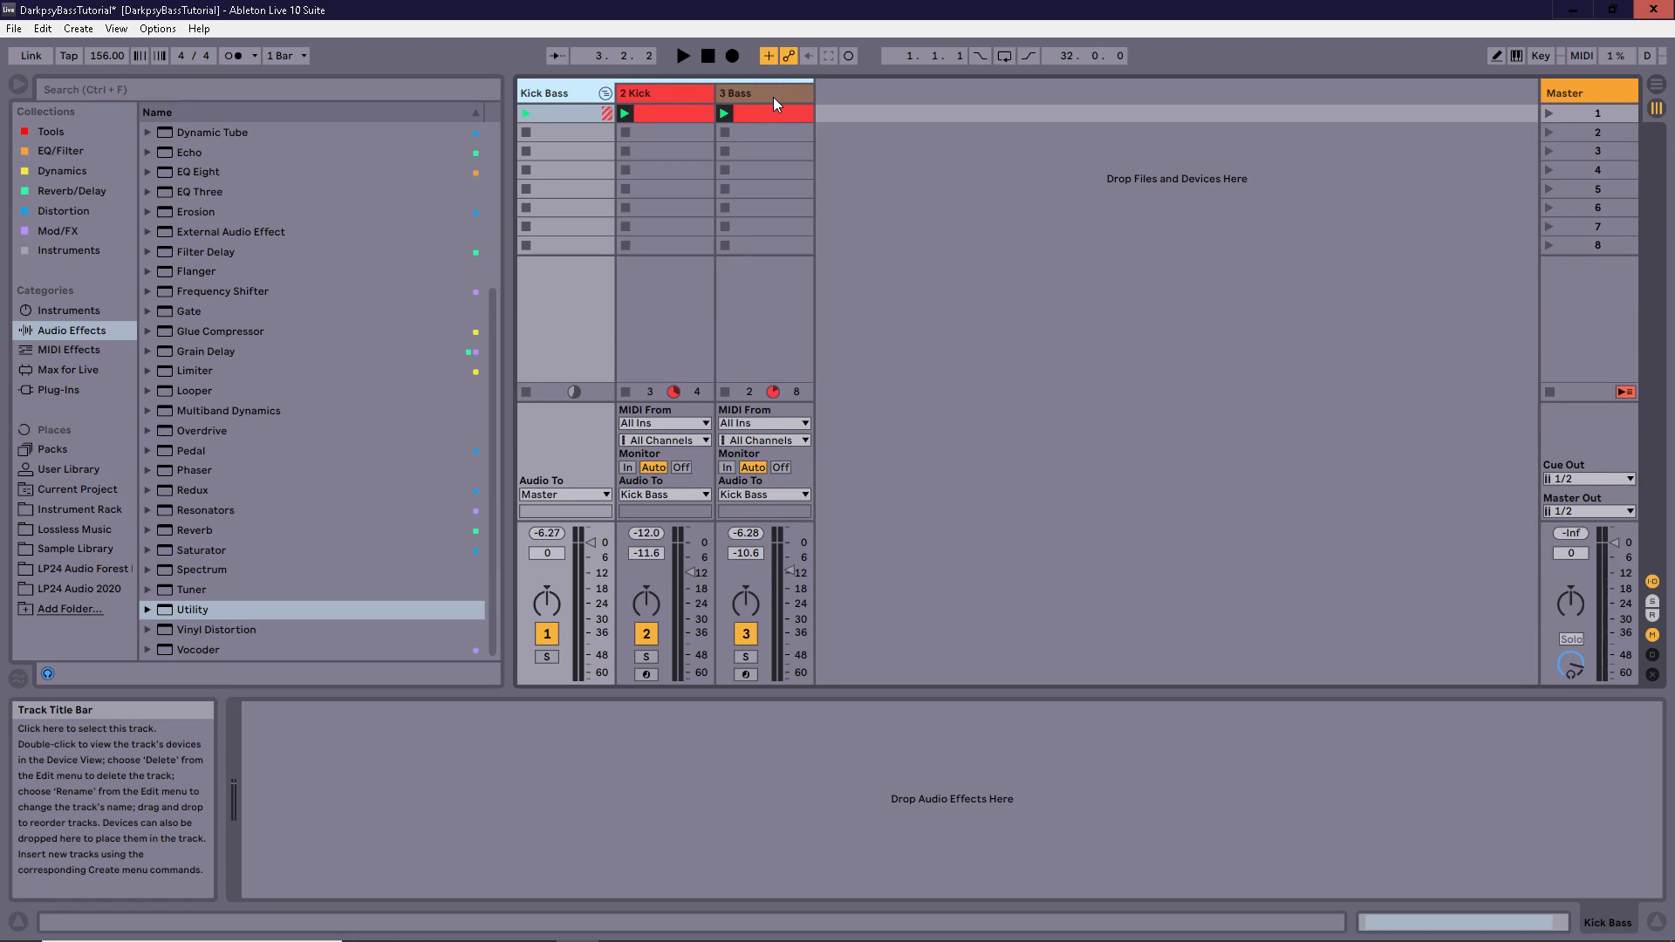
- Play the kick and bass loop briefly, and bypass SPL TwinTube, FilterFreak1, FabFilter Pro-Q 3 and Black Box Analog Design on the Bass track
key("space")
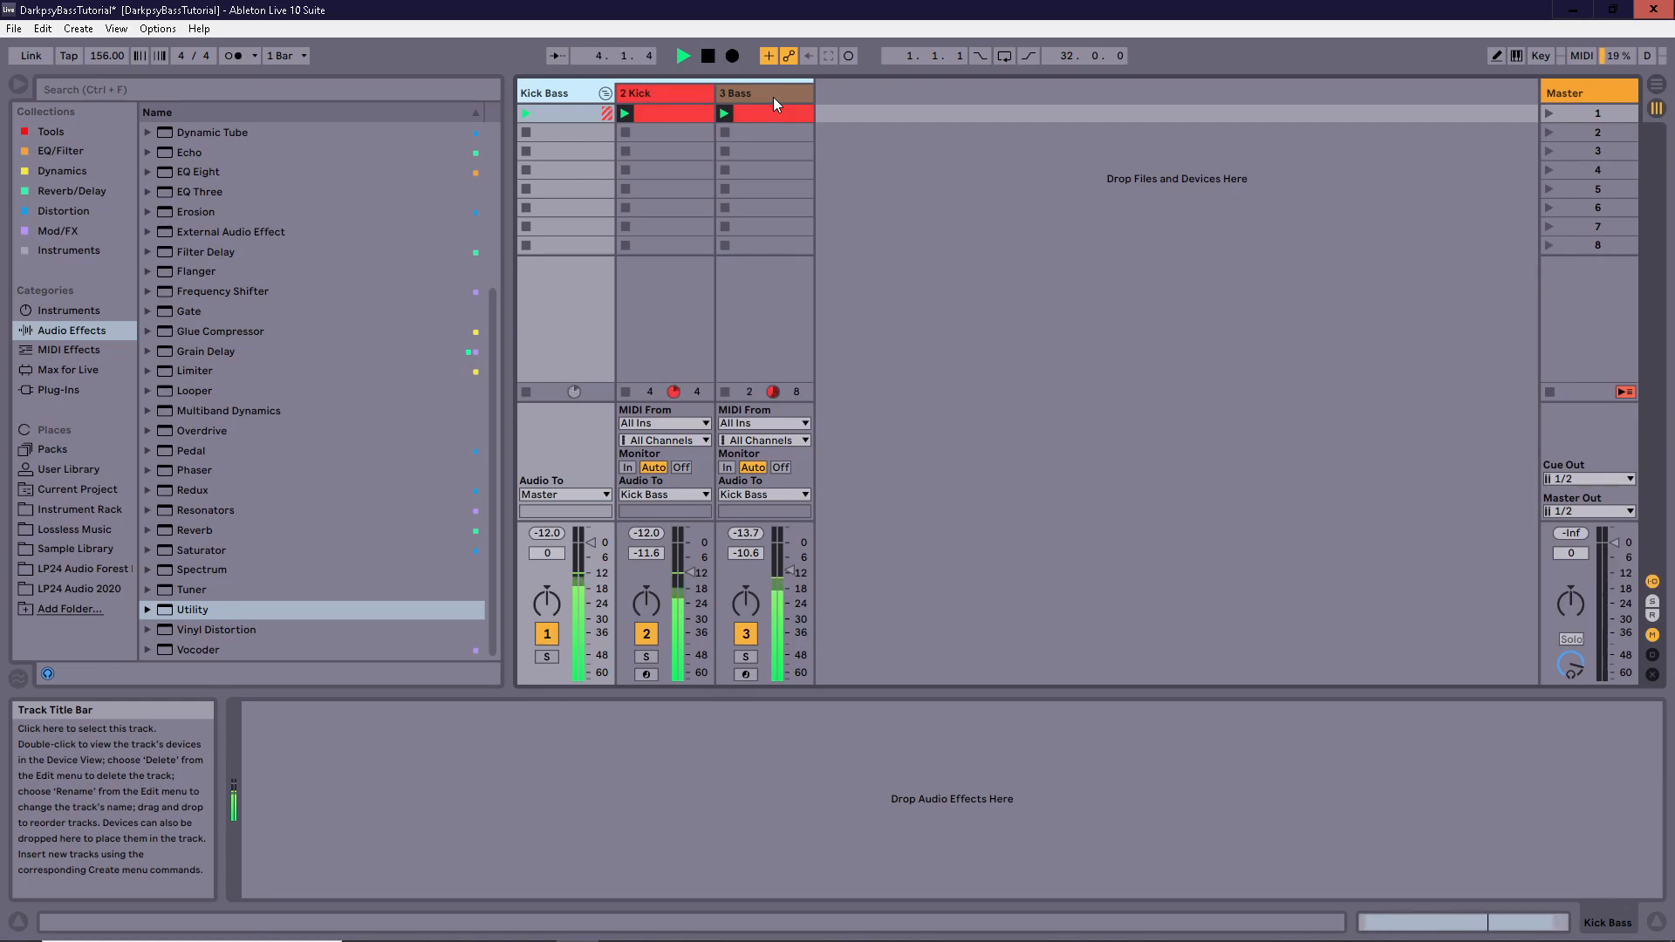
key("space")
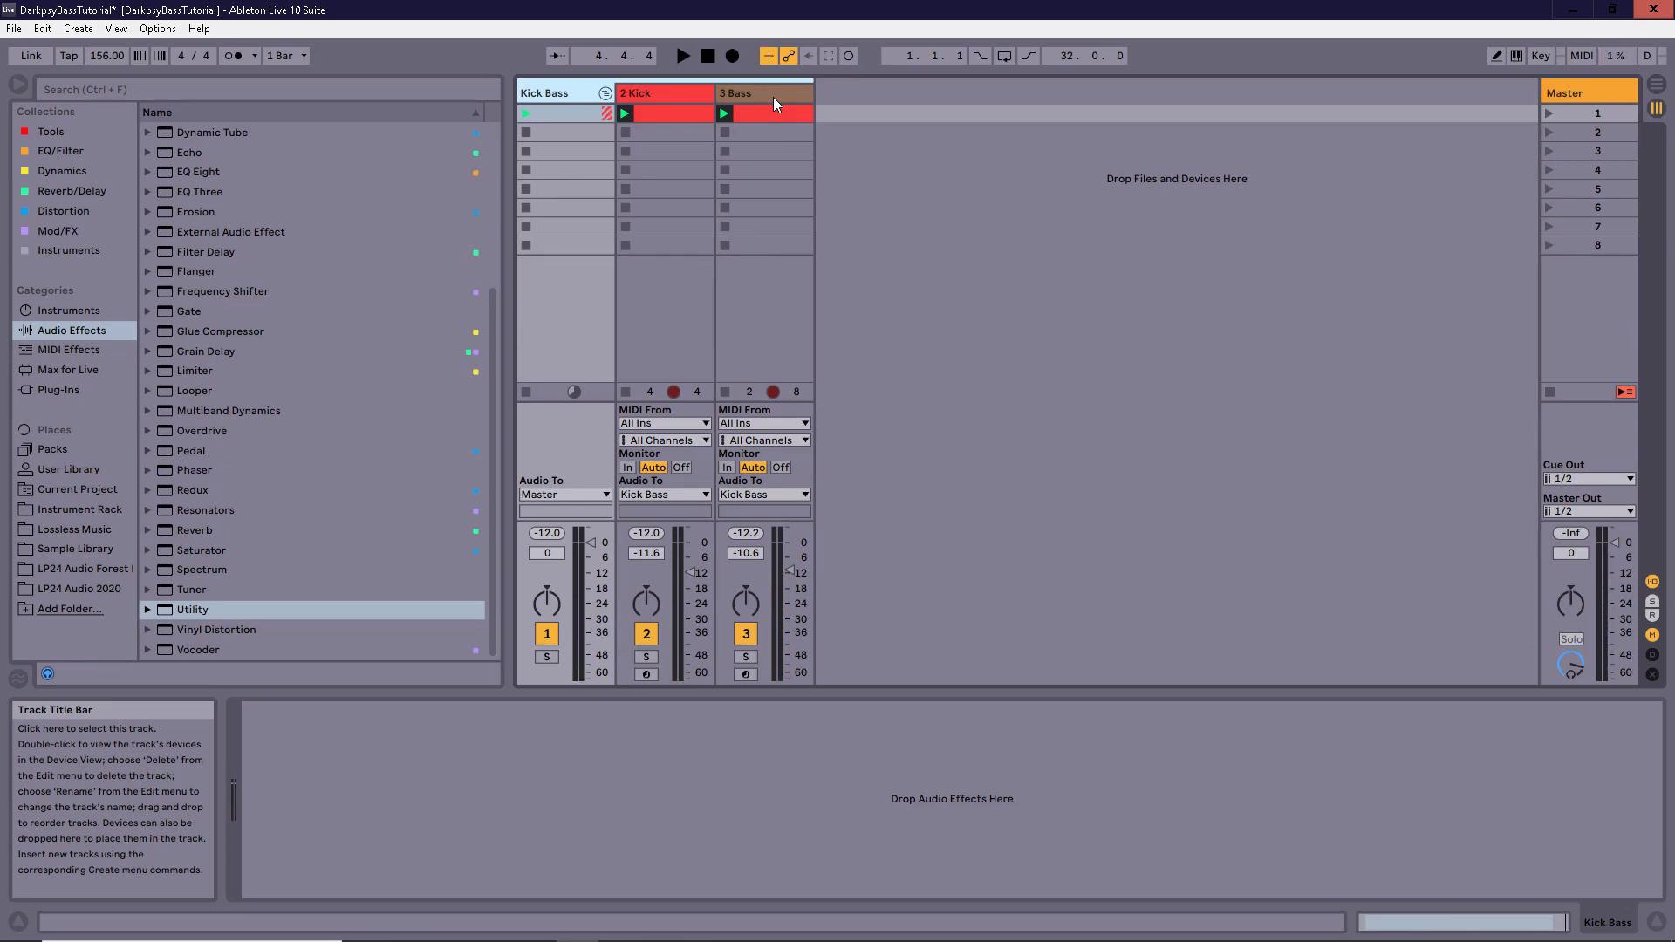
left_click(773, 97)
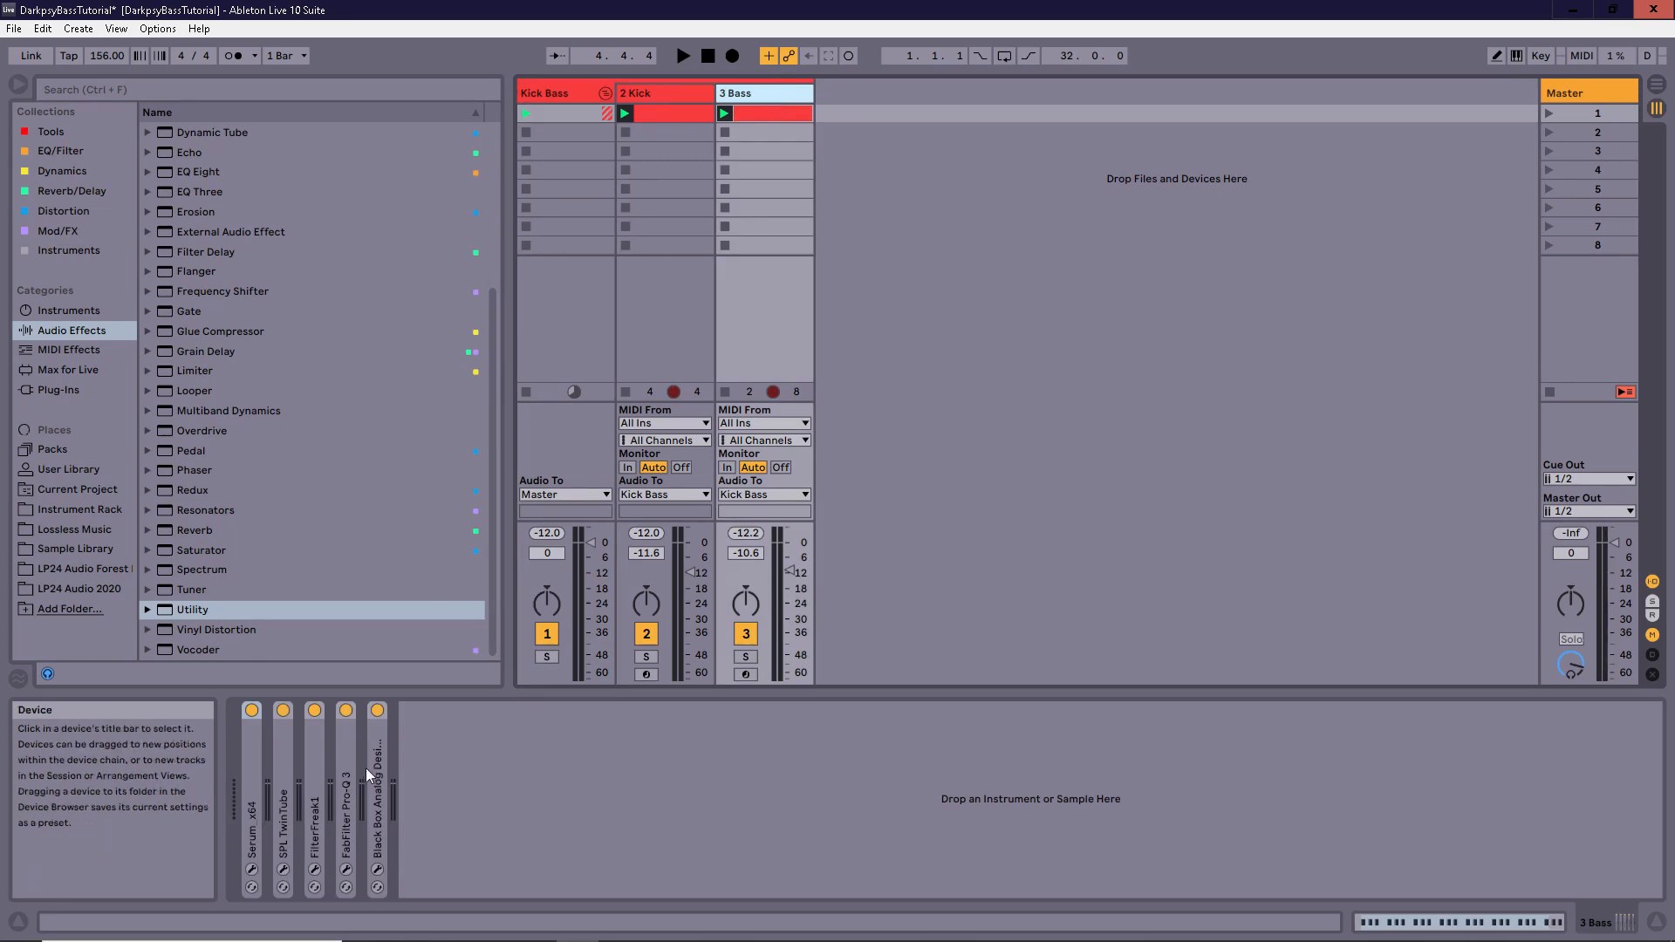
left_click(283, 711)
left_click(314, 711)
left_click(346, 710)
left_click(377, 711)
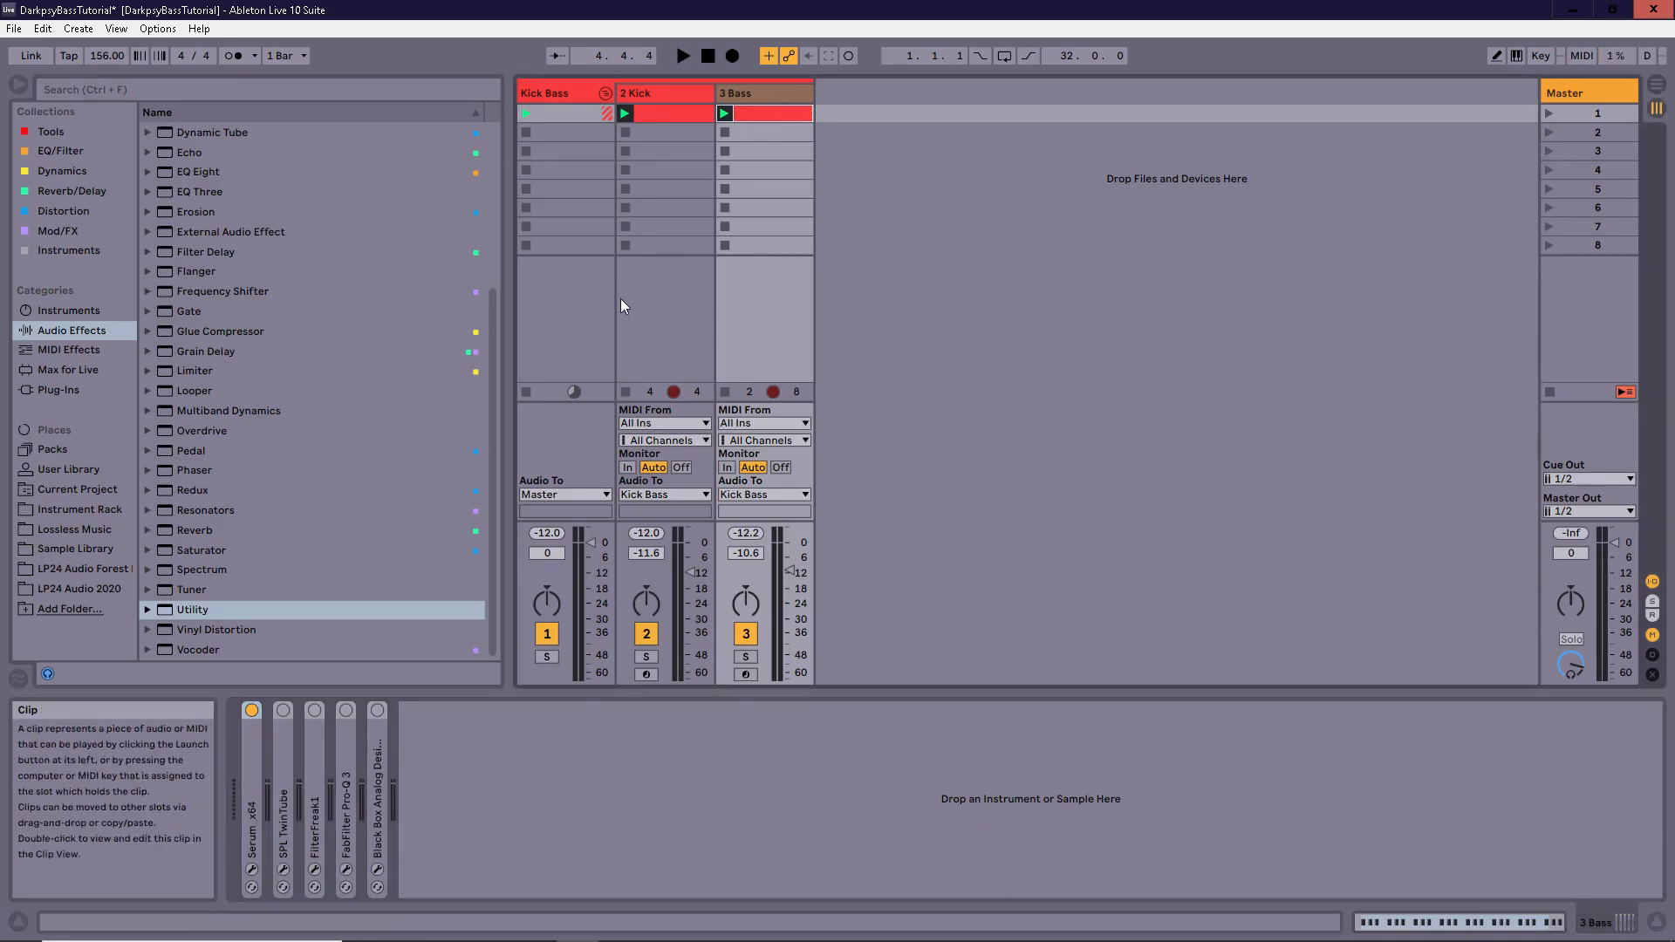
- Open the Bass track's first clip and examine its B0 note pattern in the note editor
left_click(754, 112)
left_click(669, 615)
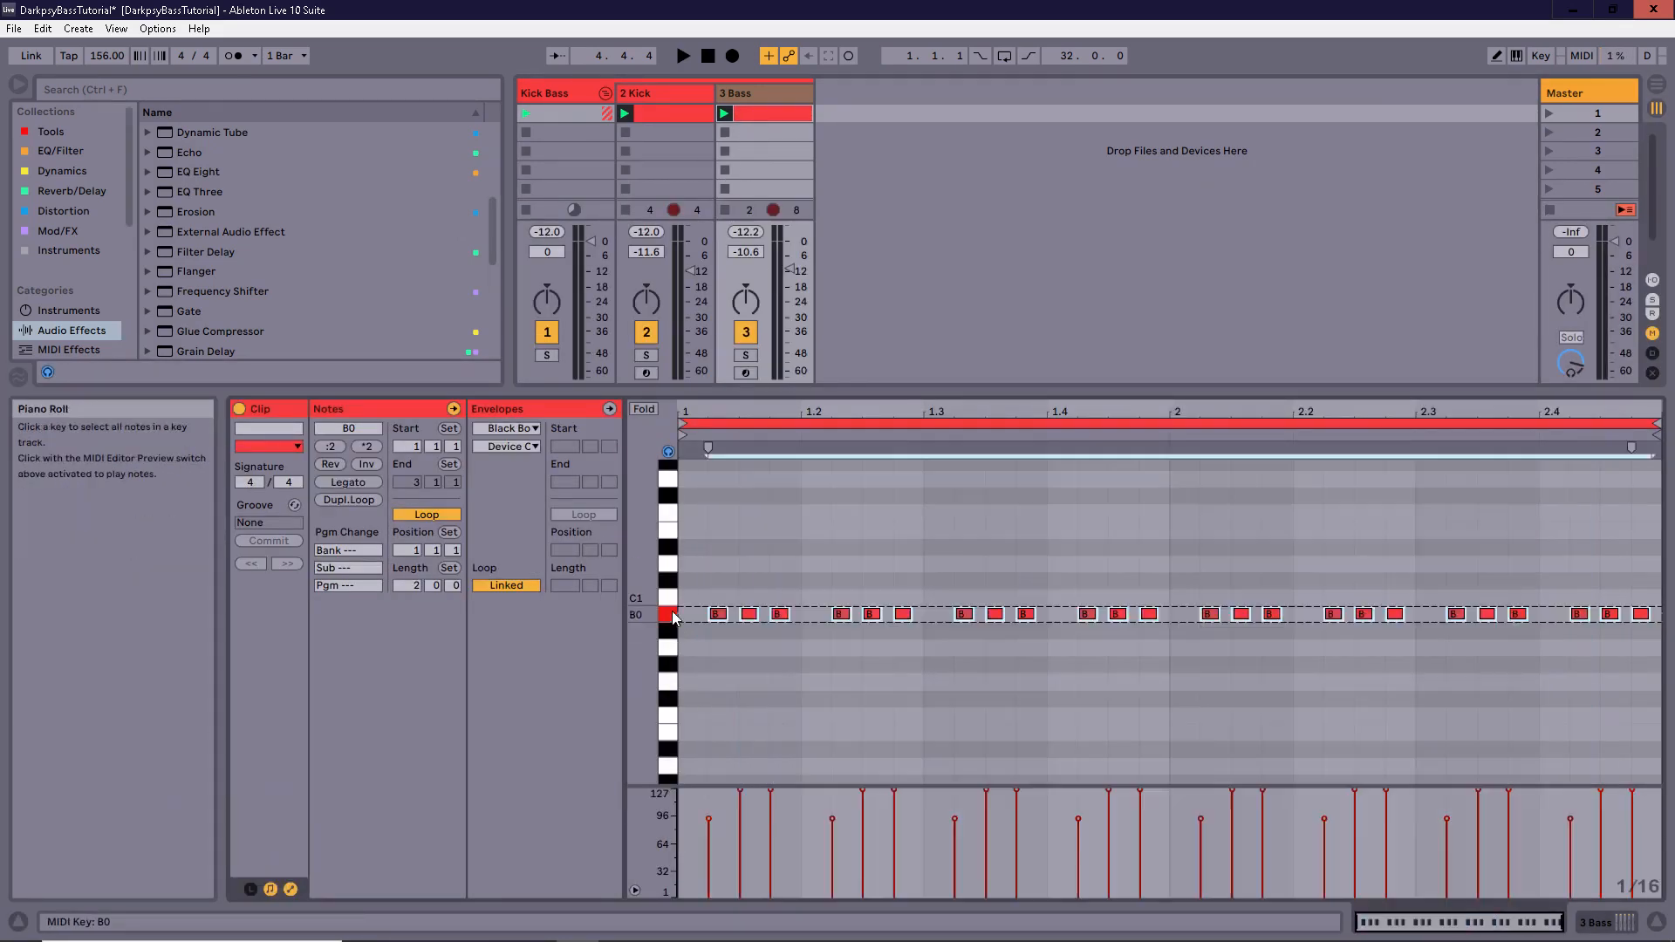
left_click(695, 613)
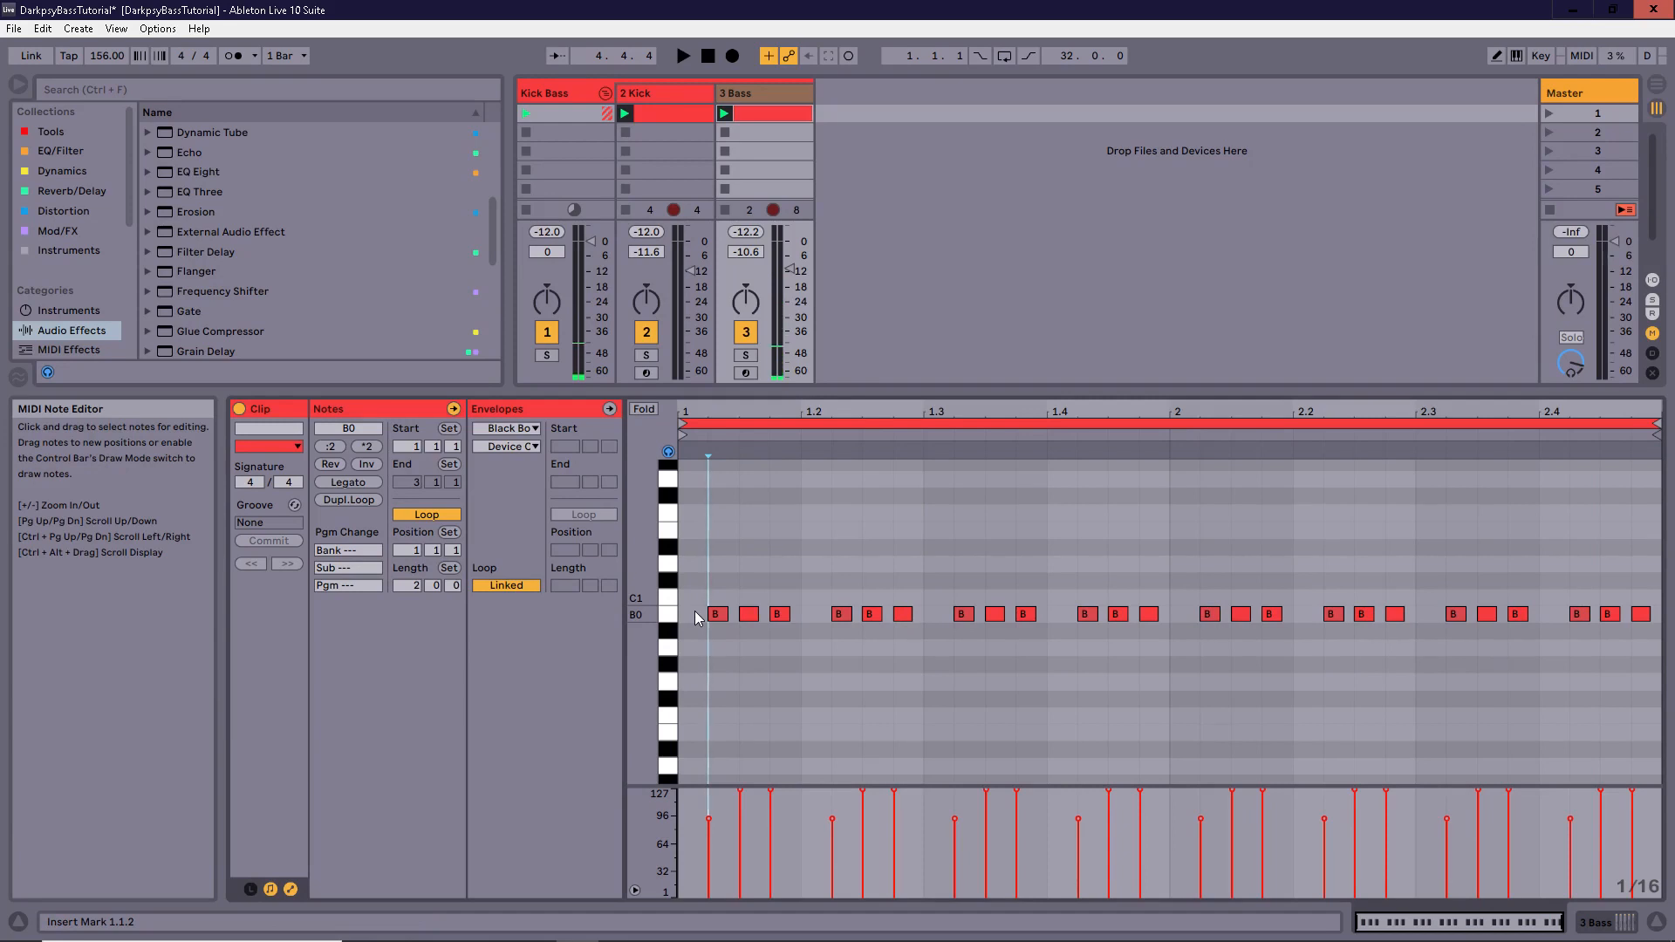
left_click(718, 614)
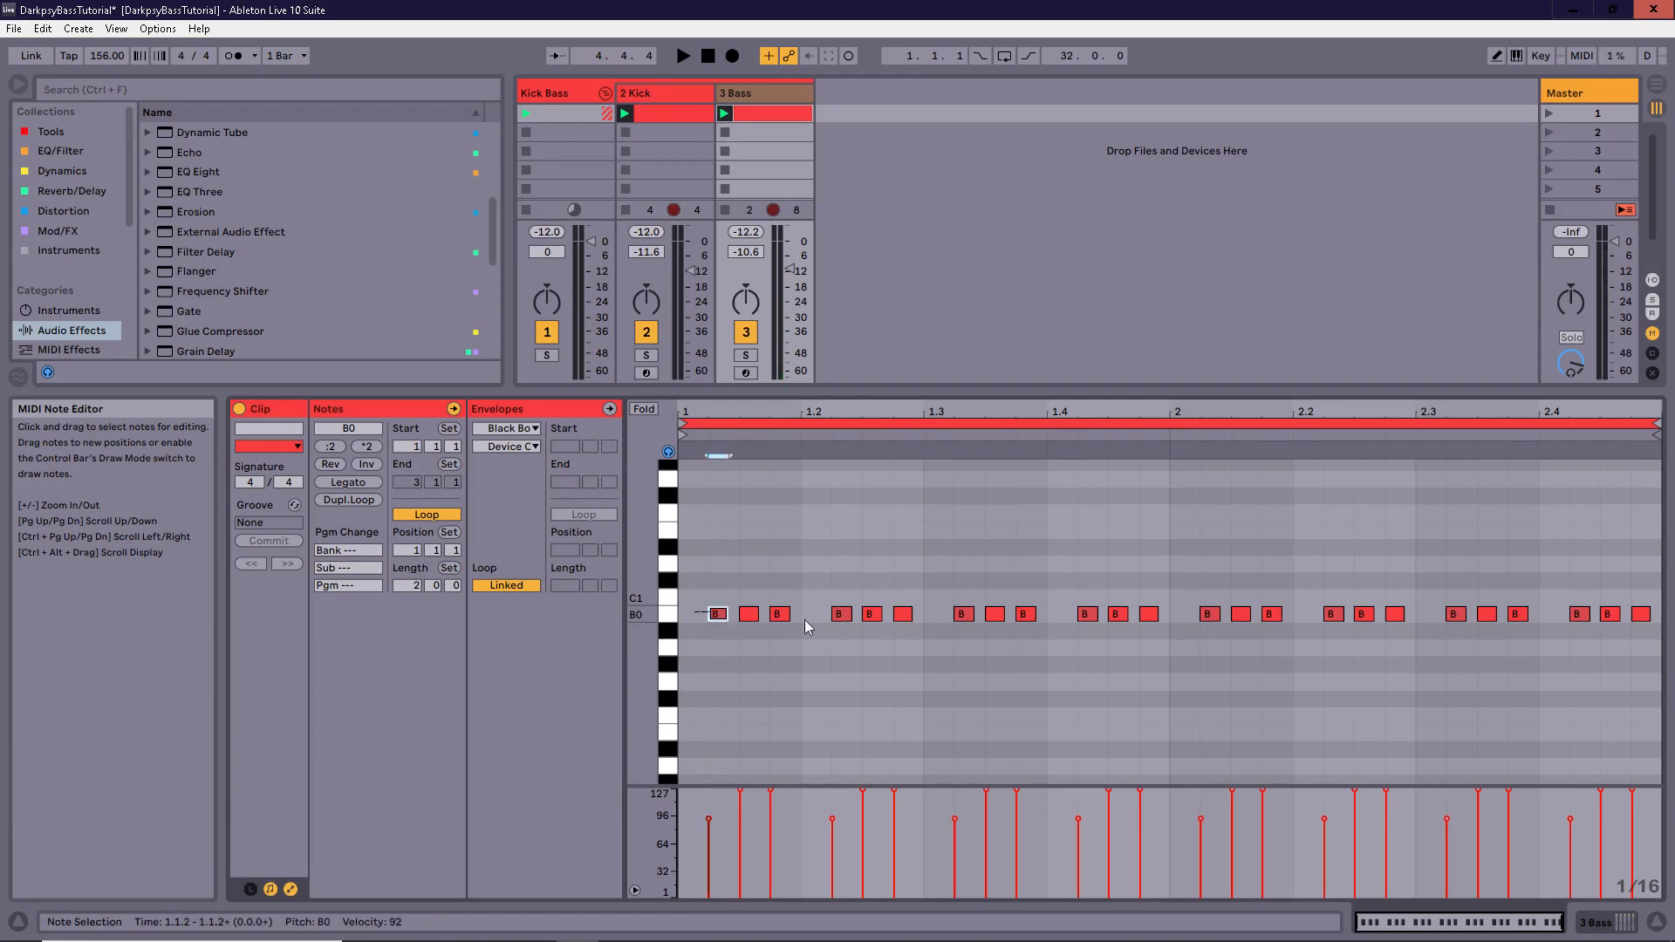
left_click_drag(805, 619, 1666, 641)
left_click(923, 623)
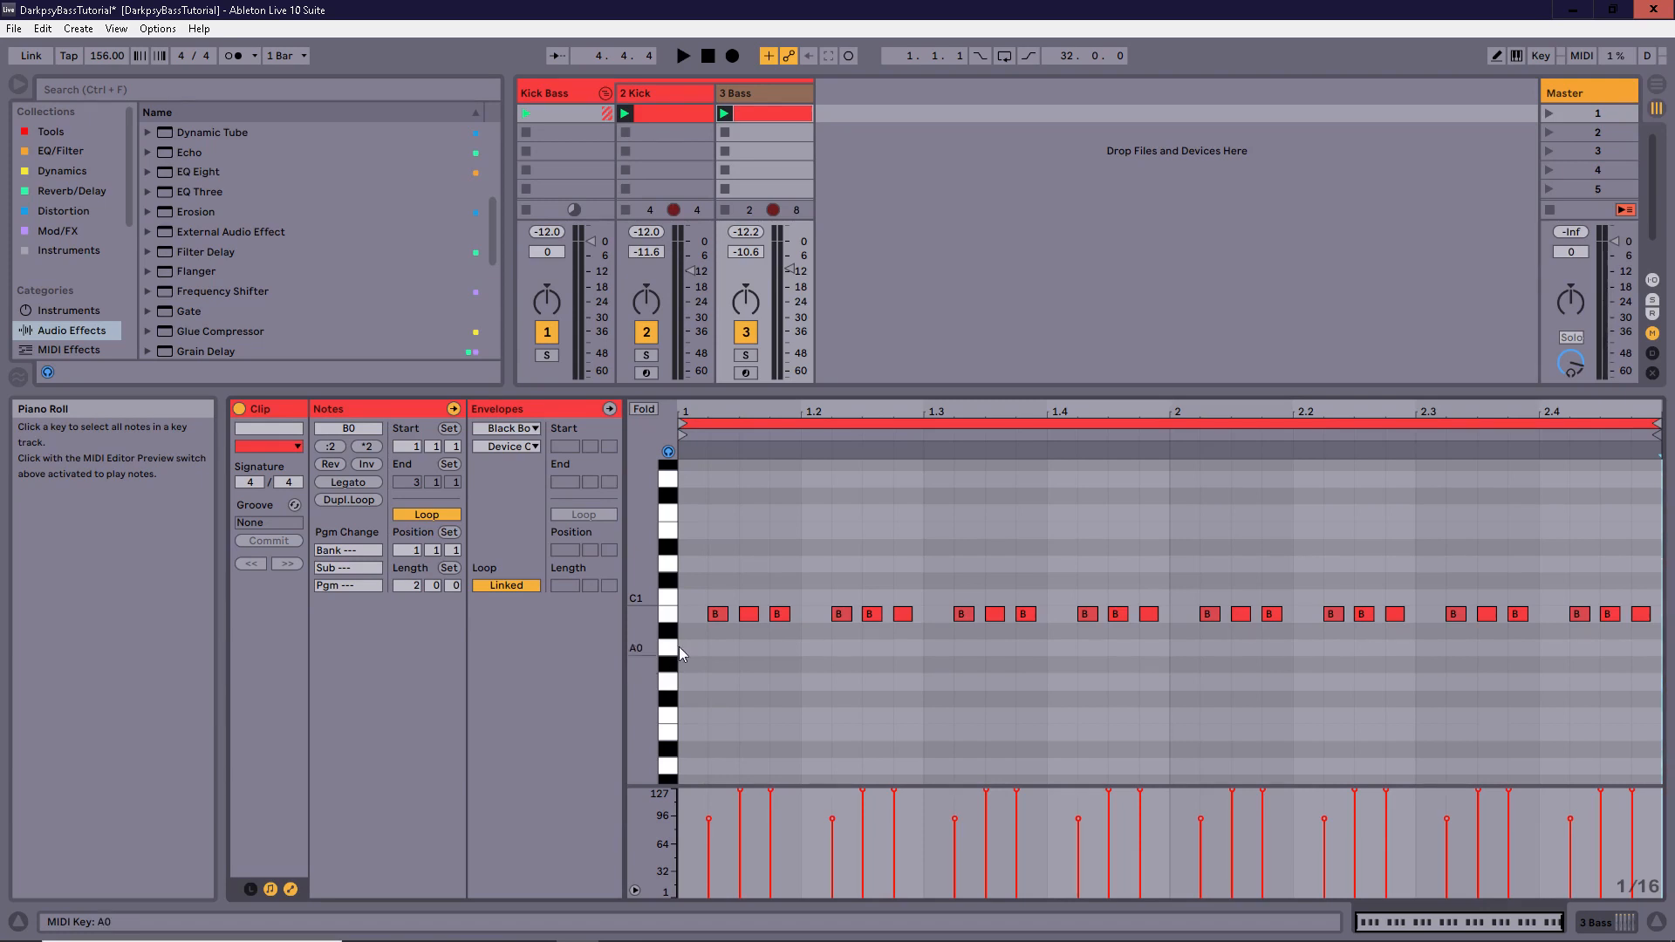
- Audition the lower bass pitches between A0 and F0 on the clip's piano roll
mouse_move(675, 668)
left_mouse_down()
mouse_move(673, 598)
mouse_move(676, 685)
left_mouse_up()
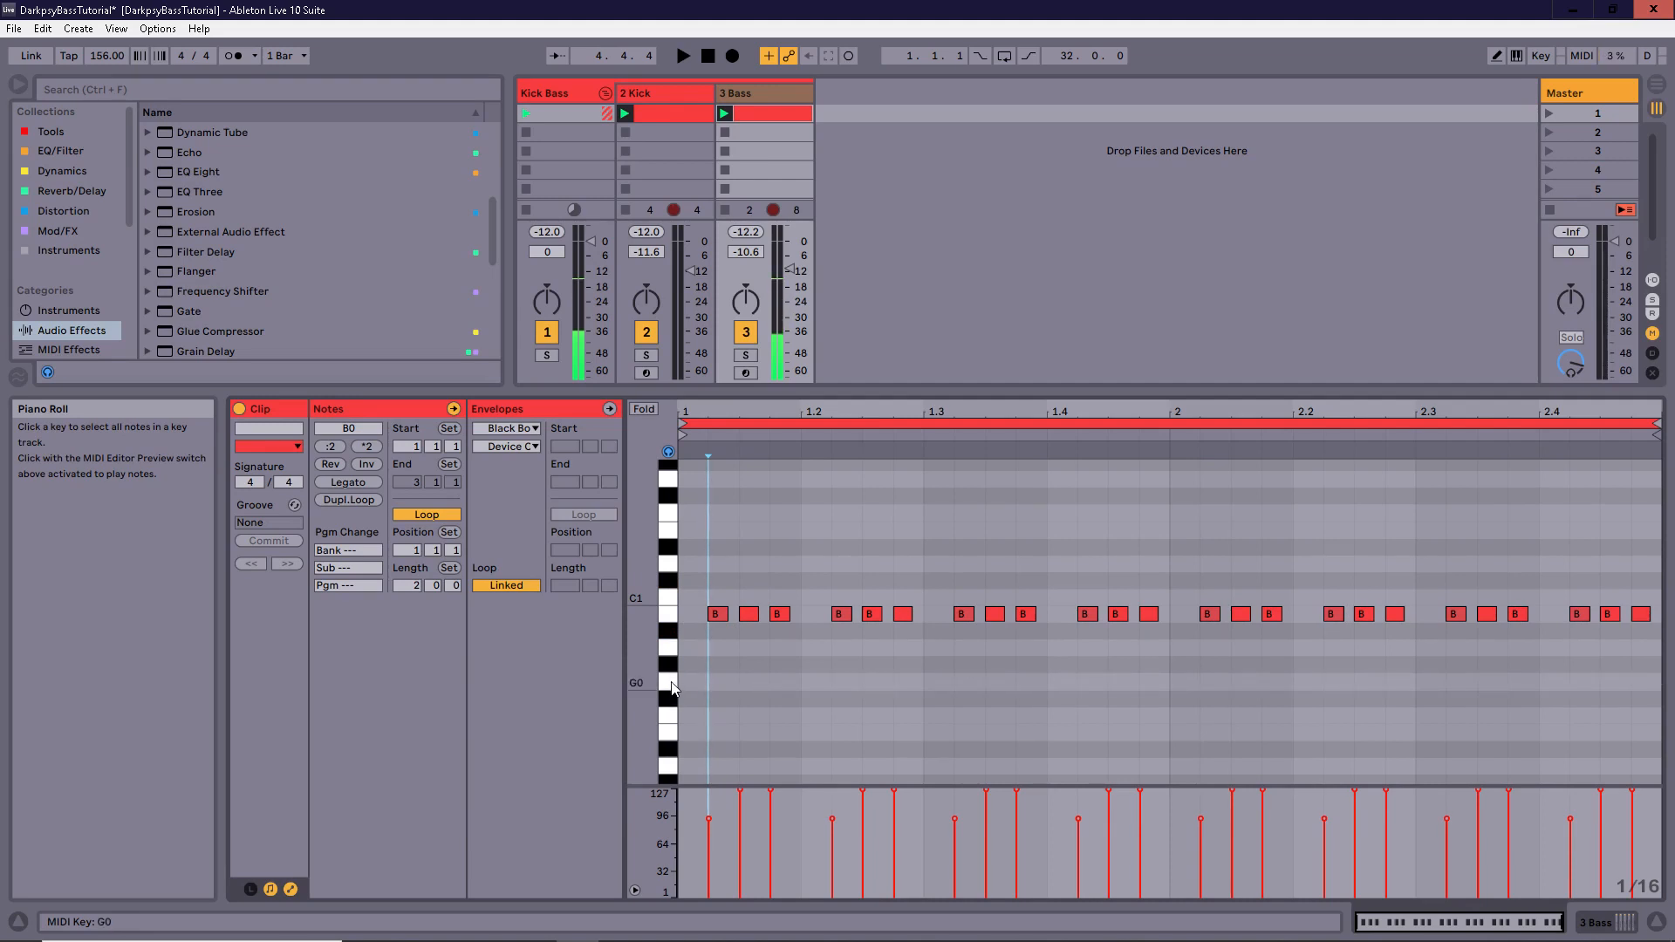
left_click(672, 684)
left_click(670, 699)
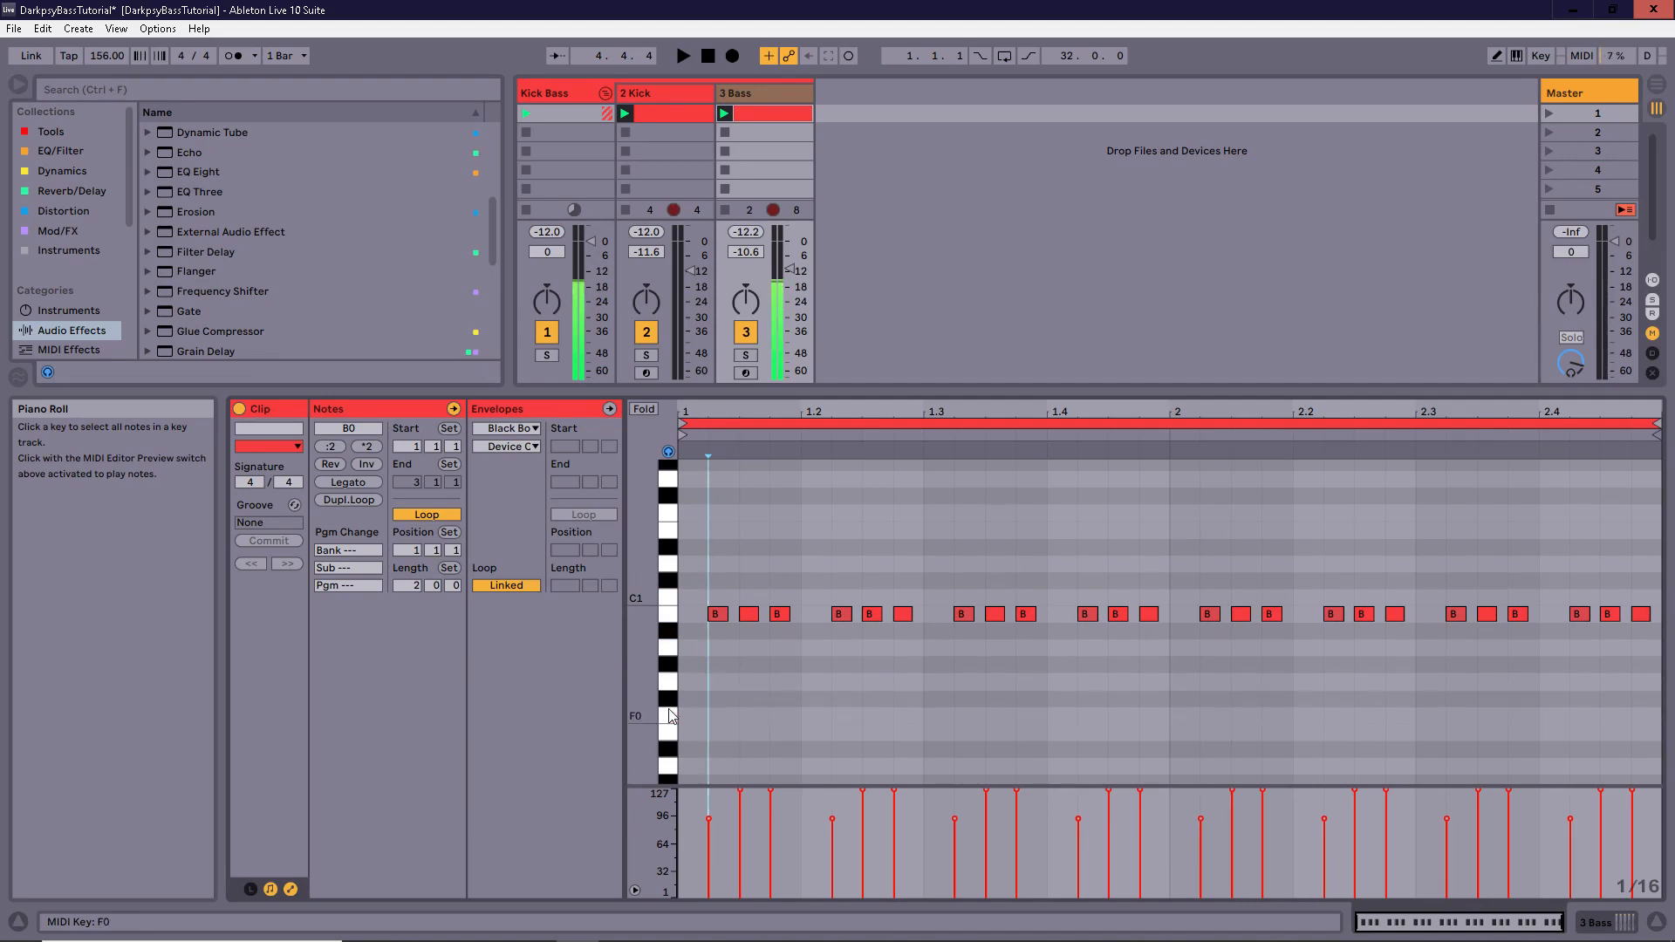
left_click(671, 647)
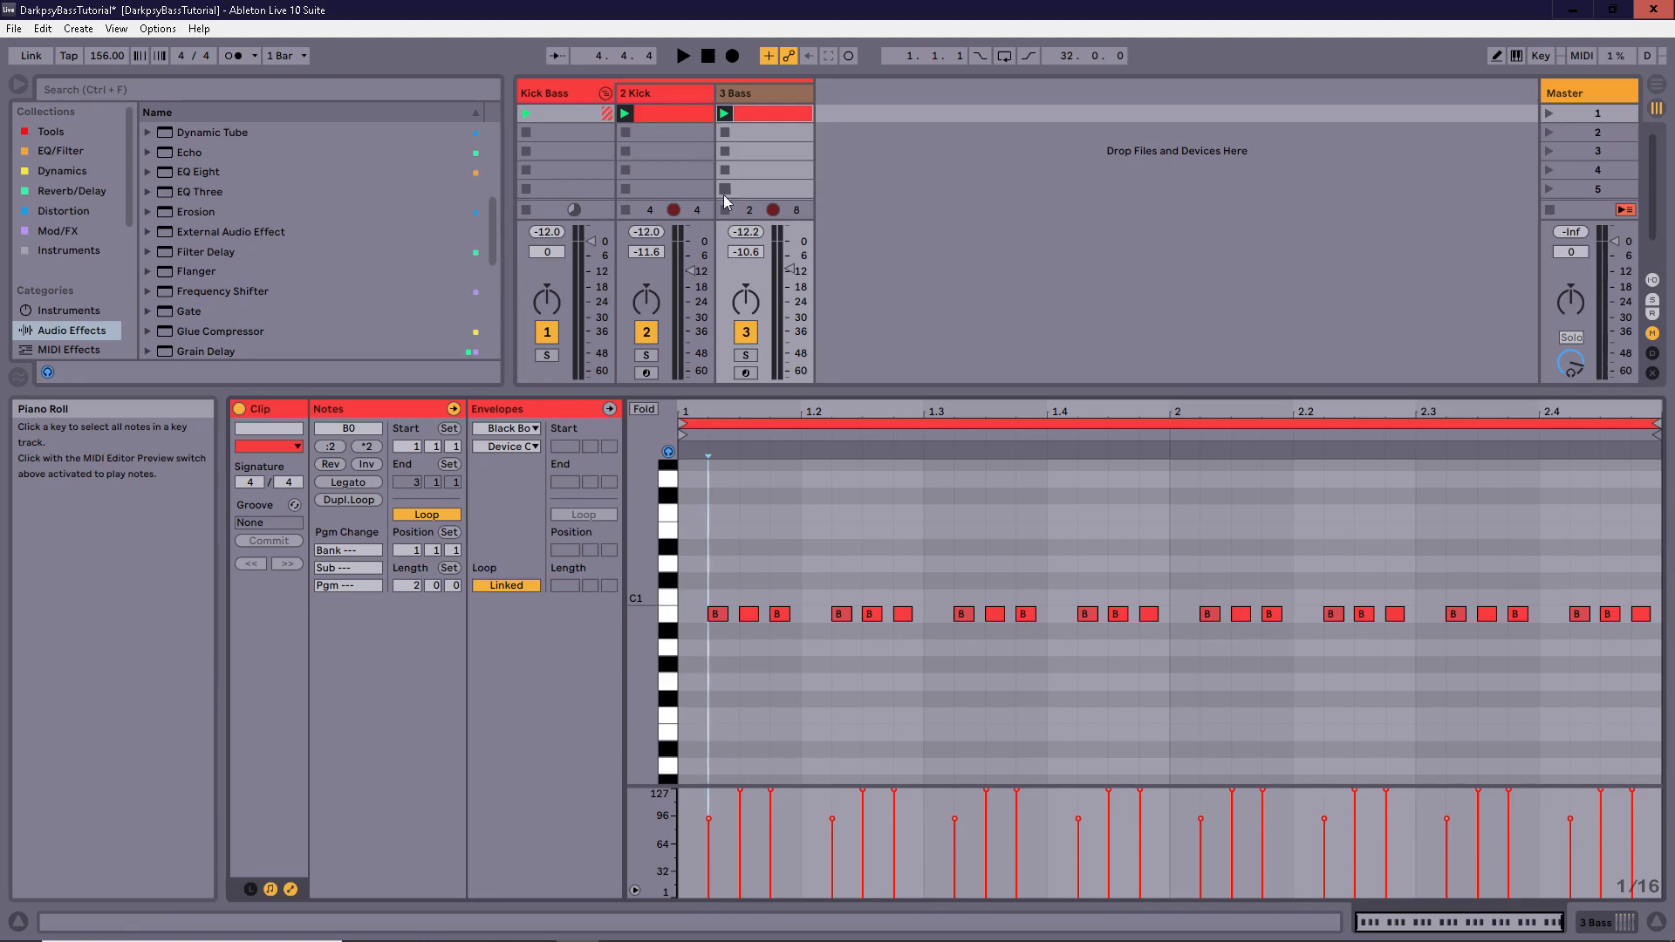
- Shrink the clip view, return to the Bass track's devices and open the Serum plug-in window
left_click_drag(811, 390, 811, 531)
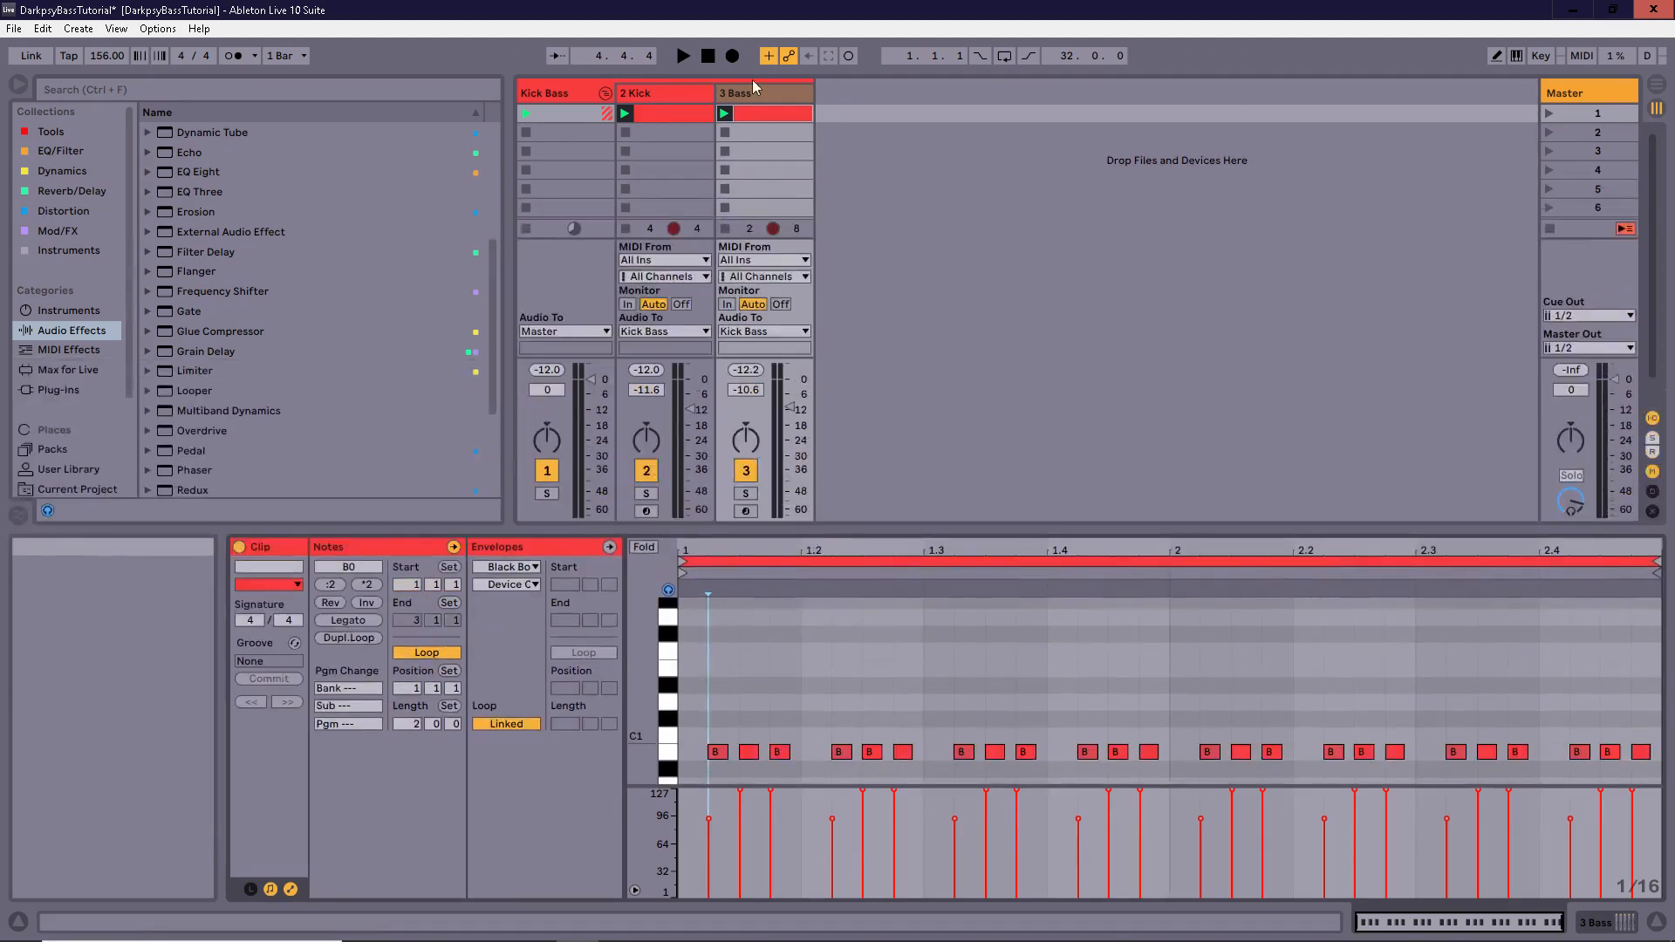
double_click(754, 94)
left_click(251, 870)
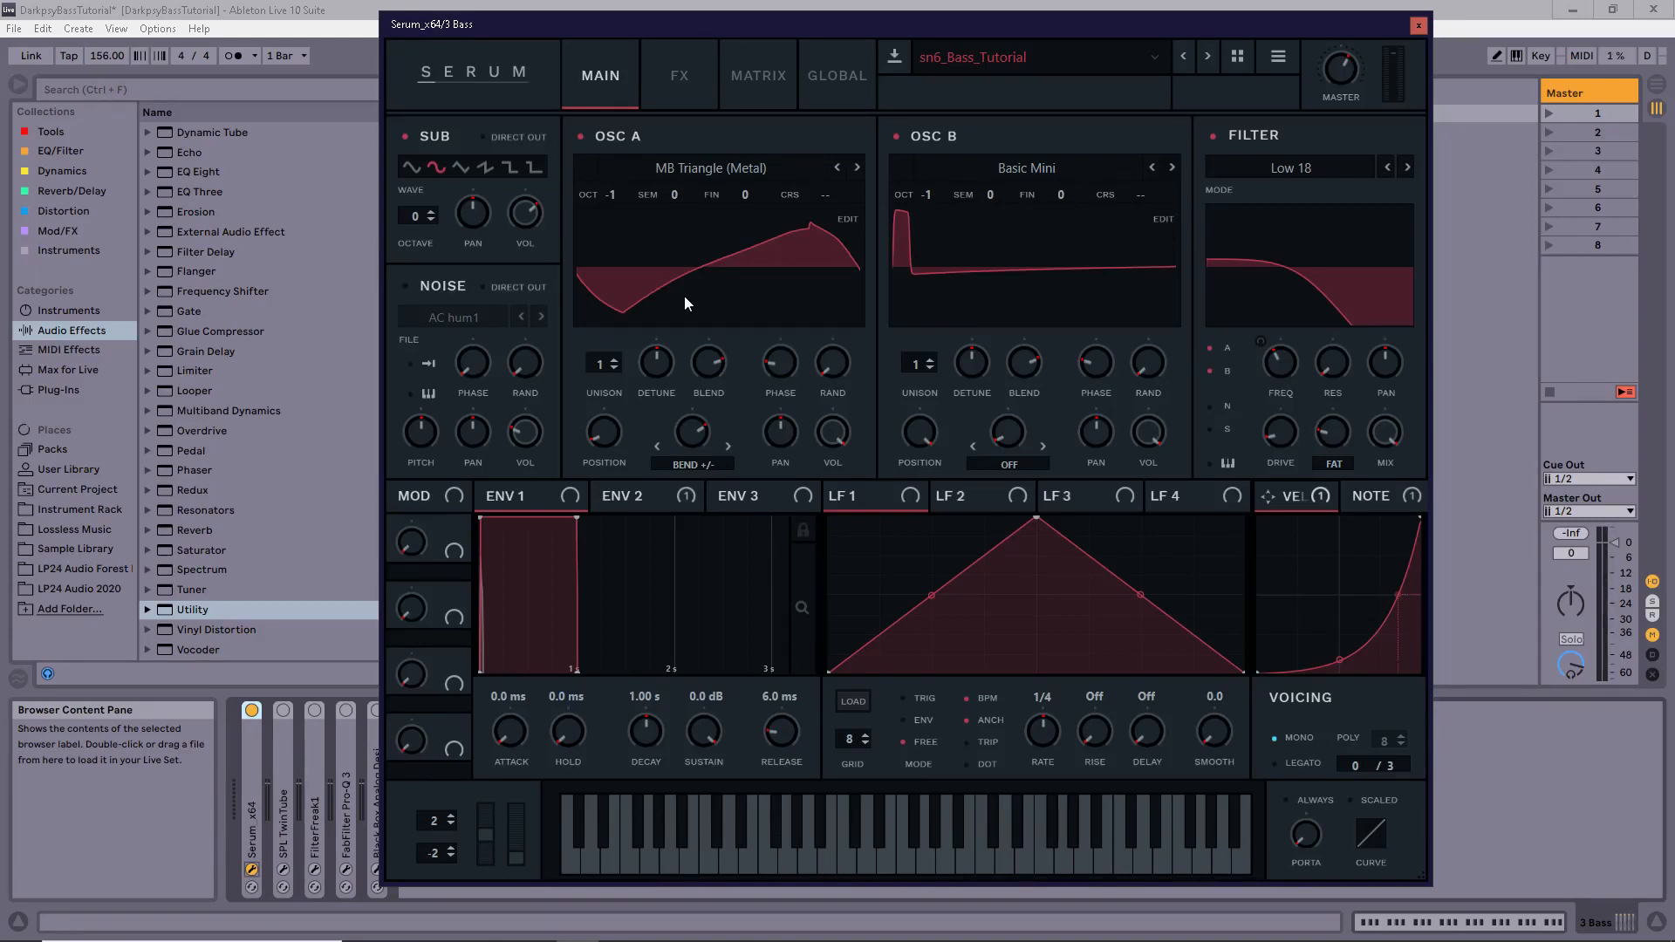
- Compare Serum's sub oscillator off and on, and audition its sine and triangle waves before restoring the rounded second wave shape
left_click(432, 143)
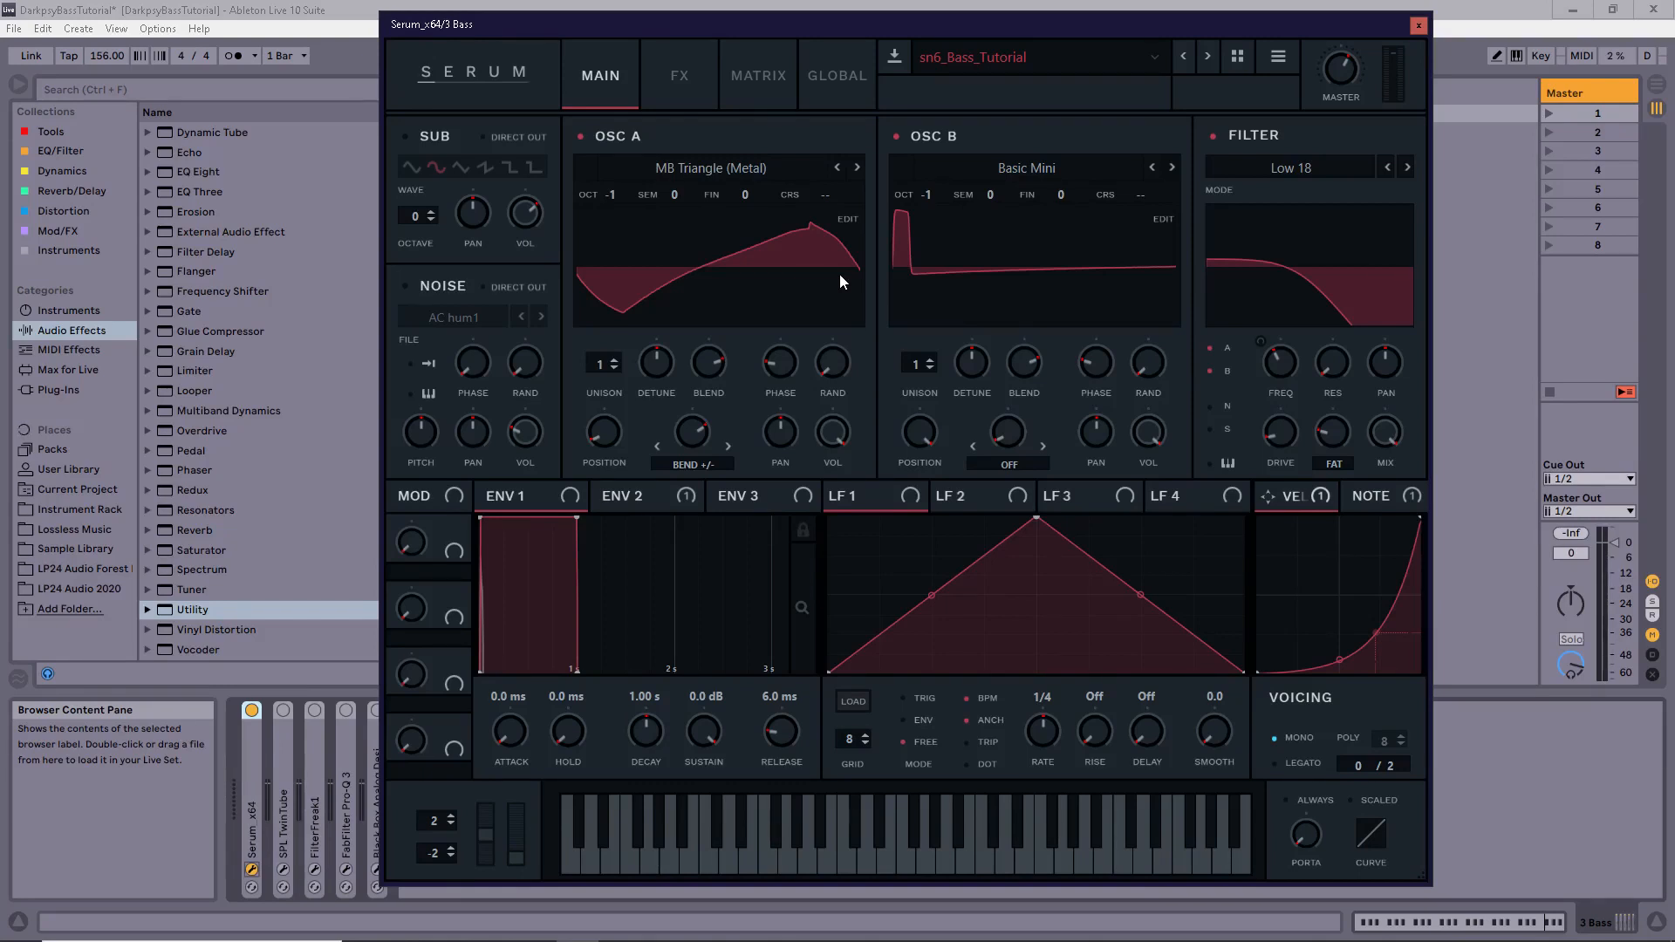
left_click(407, 137)
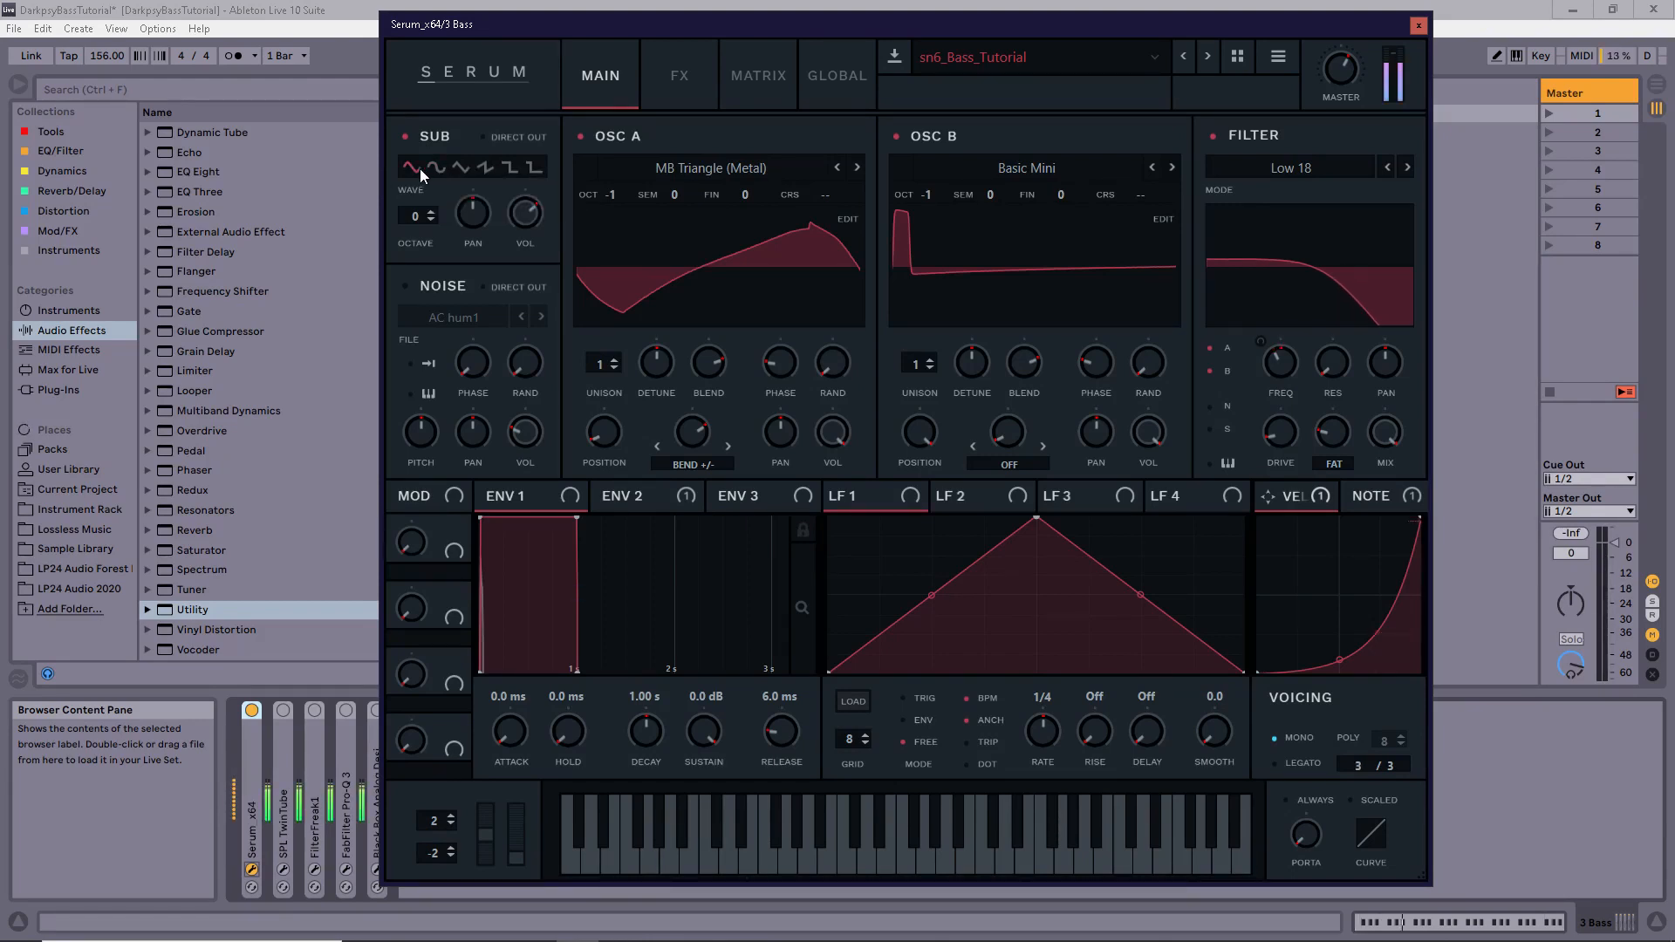
left_click(459, 169)
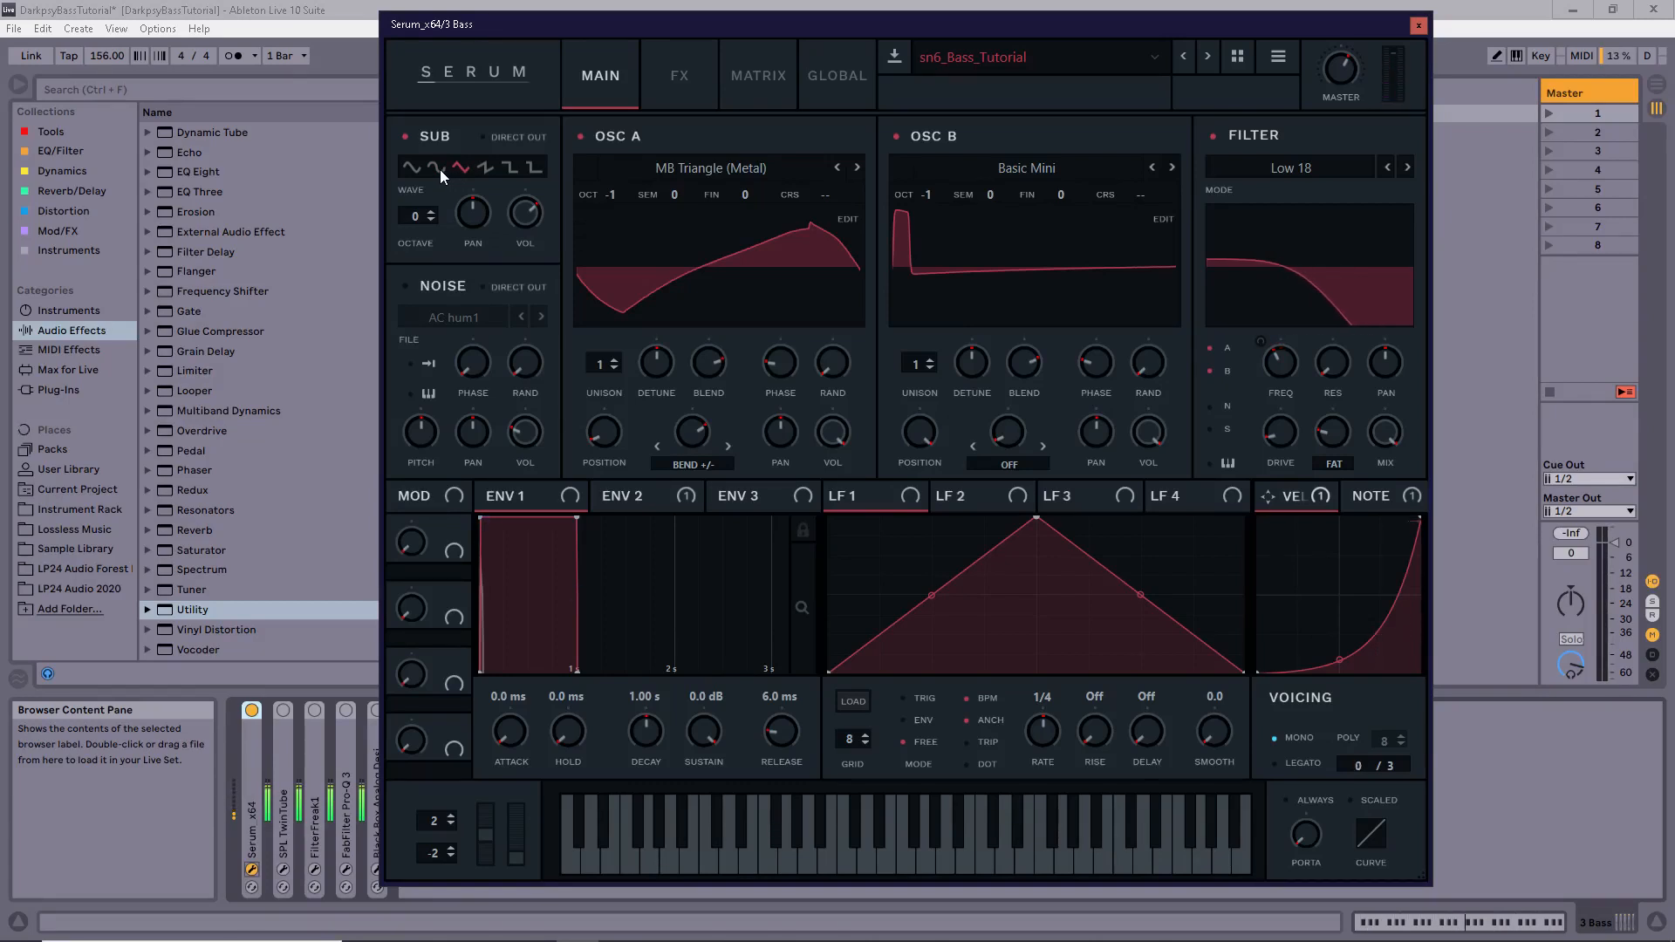
left_click(438, 169)
- Fine-tune the Bend +/- warp amount of oscillator A
mouse_move(834, 379)
mouse_move(1145, 379)
mouse_move(694, 436)
left_mouse_down()
mouse_move(705, 406)
mouse_move(706, 429)
left_mouse_up()
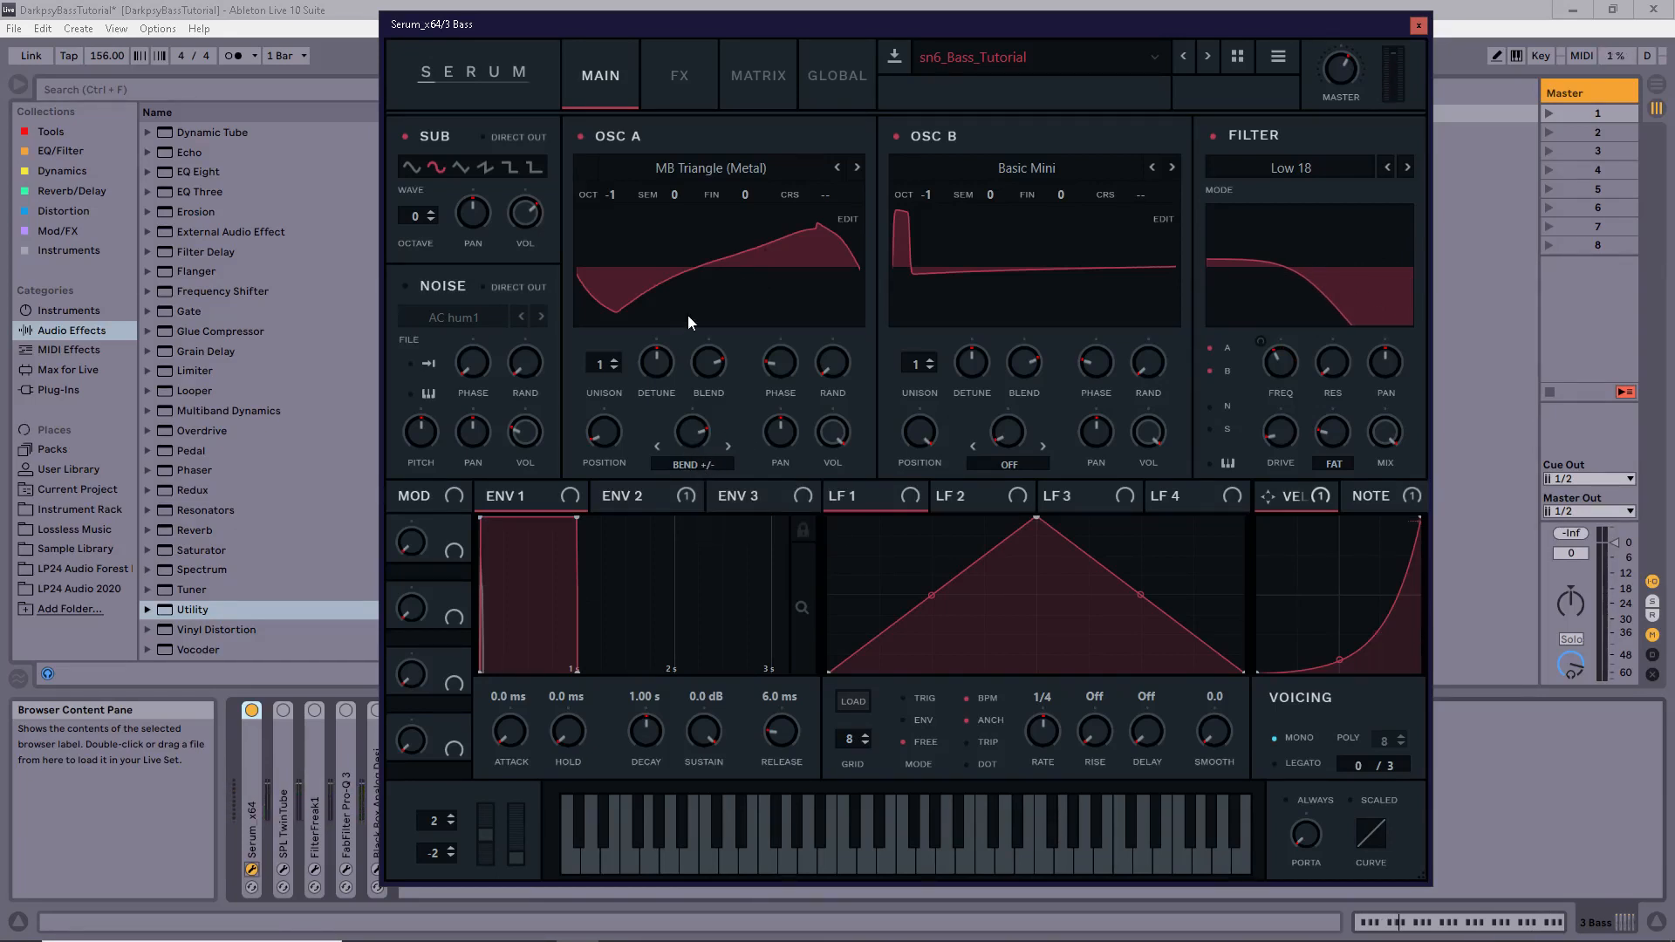
left_click_drag(698, 448, 700, 438)
- Try the Low 12 filter type, return it to Low 18, and adjust envelope 1's release time
left_click(1389, 168)
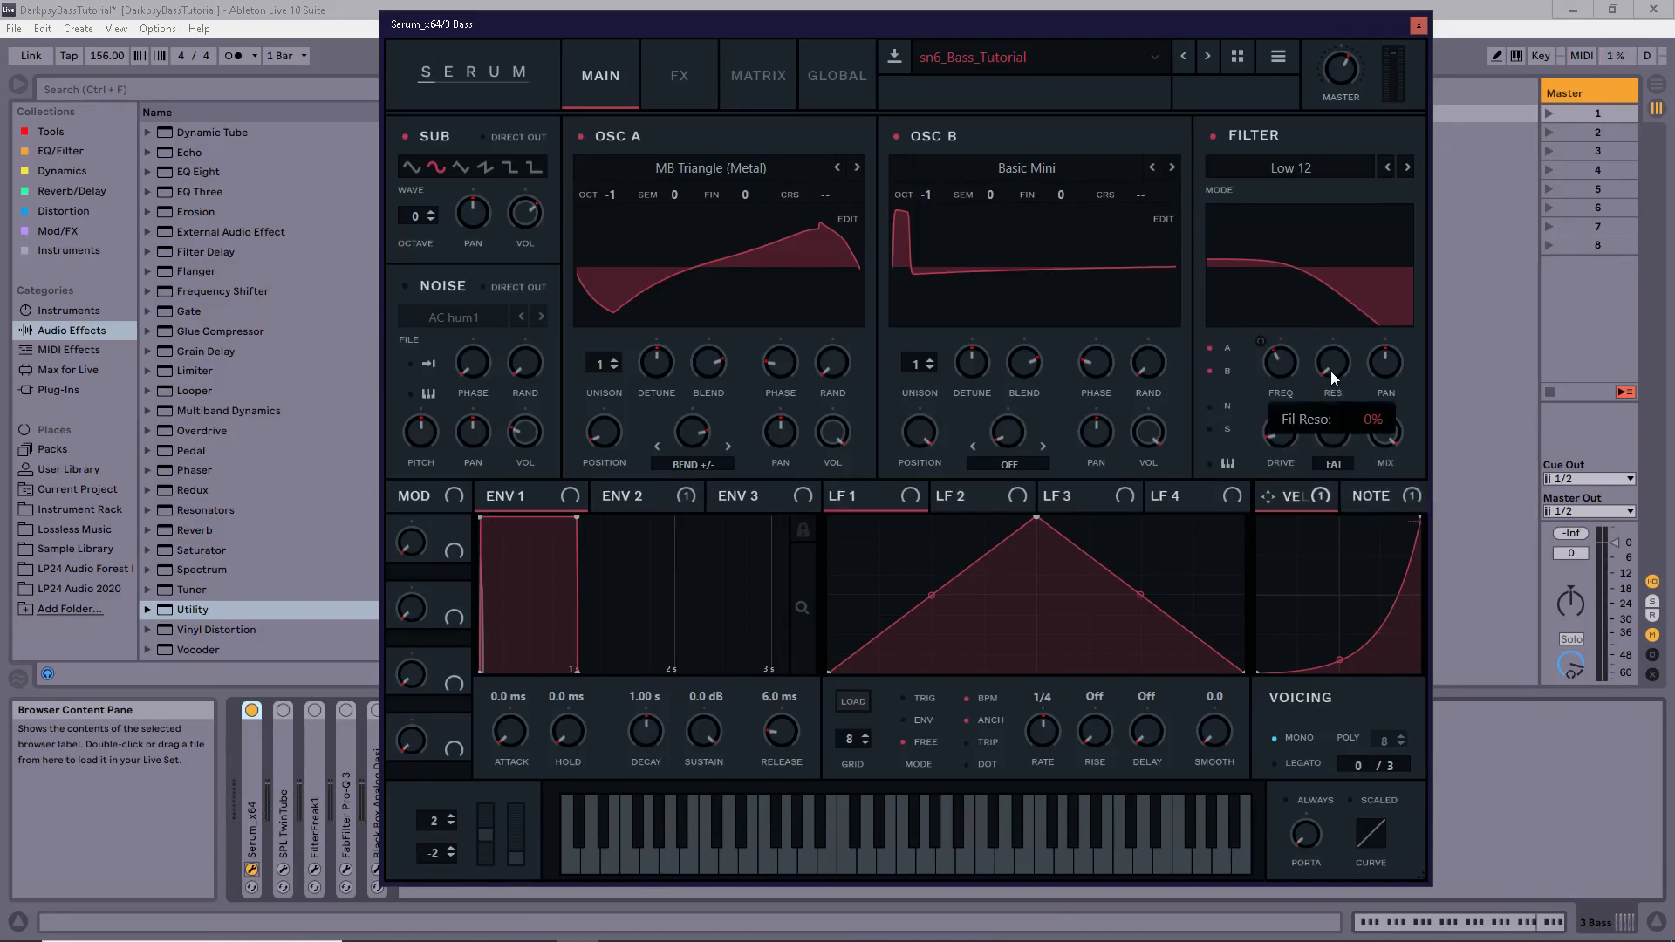
left_click(1407, 167)
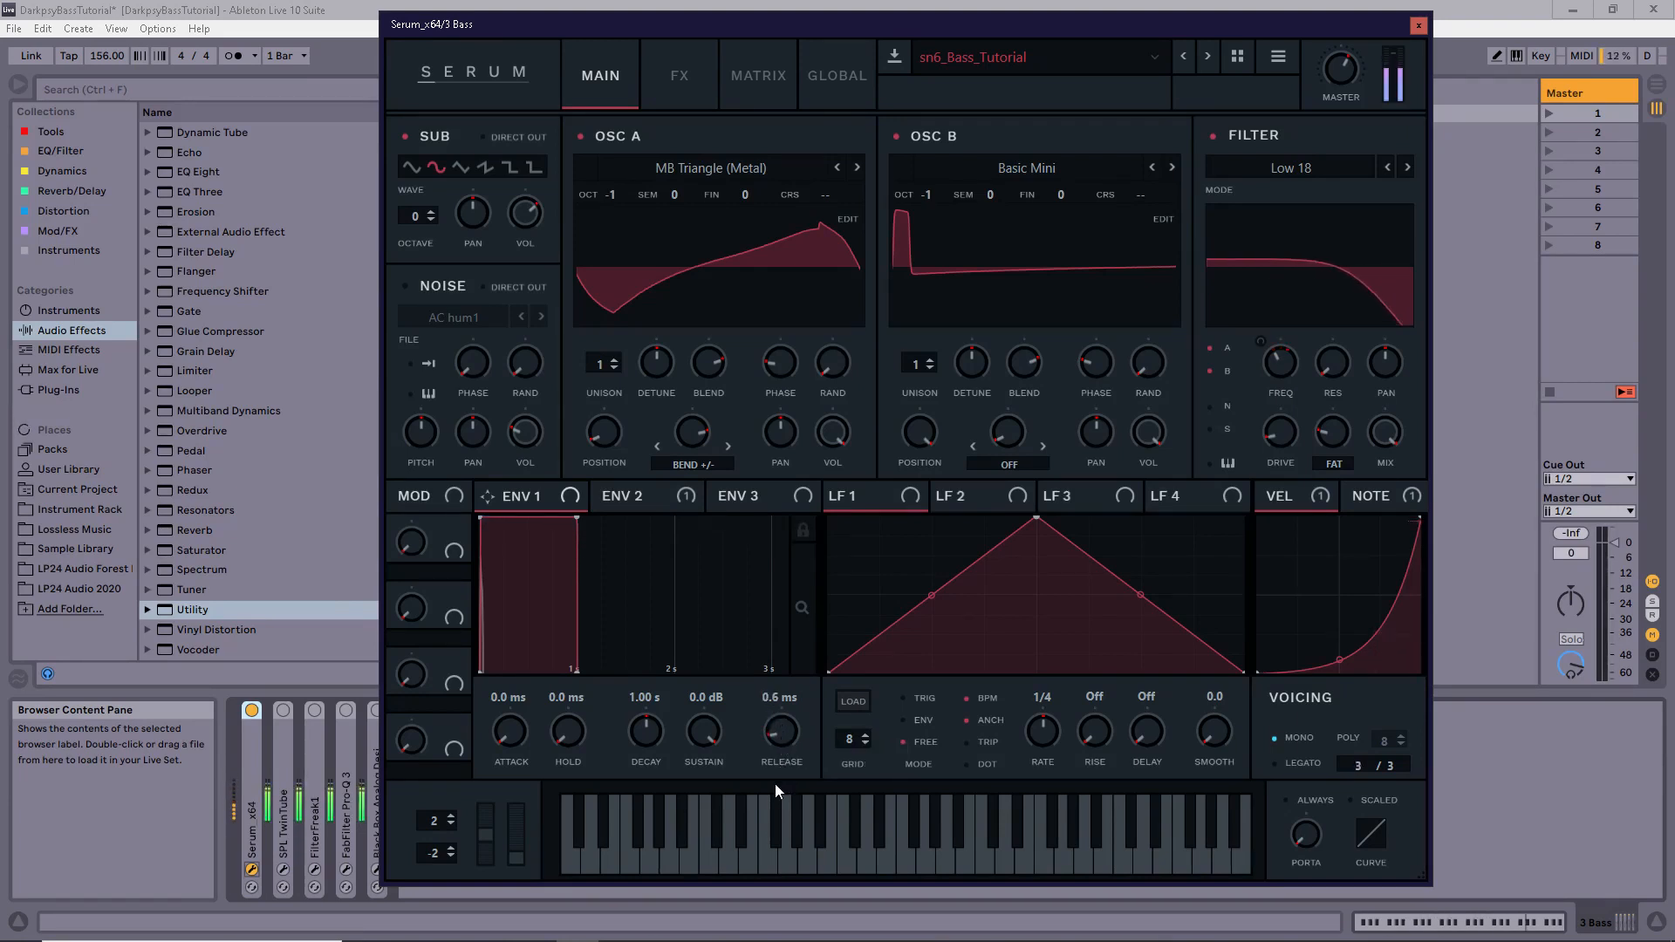
left_click_drag(782, 735, 779, 731)
- Show envelope 2, zoom its graph in to the short curve and start playback
left_click(647, 498)
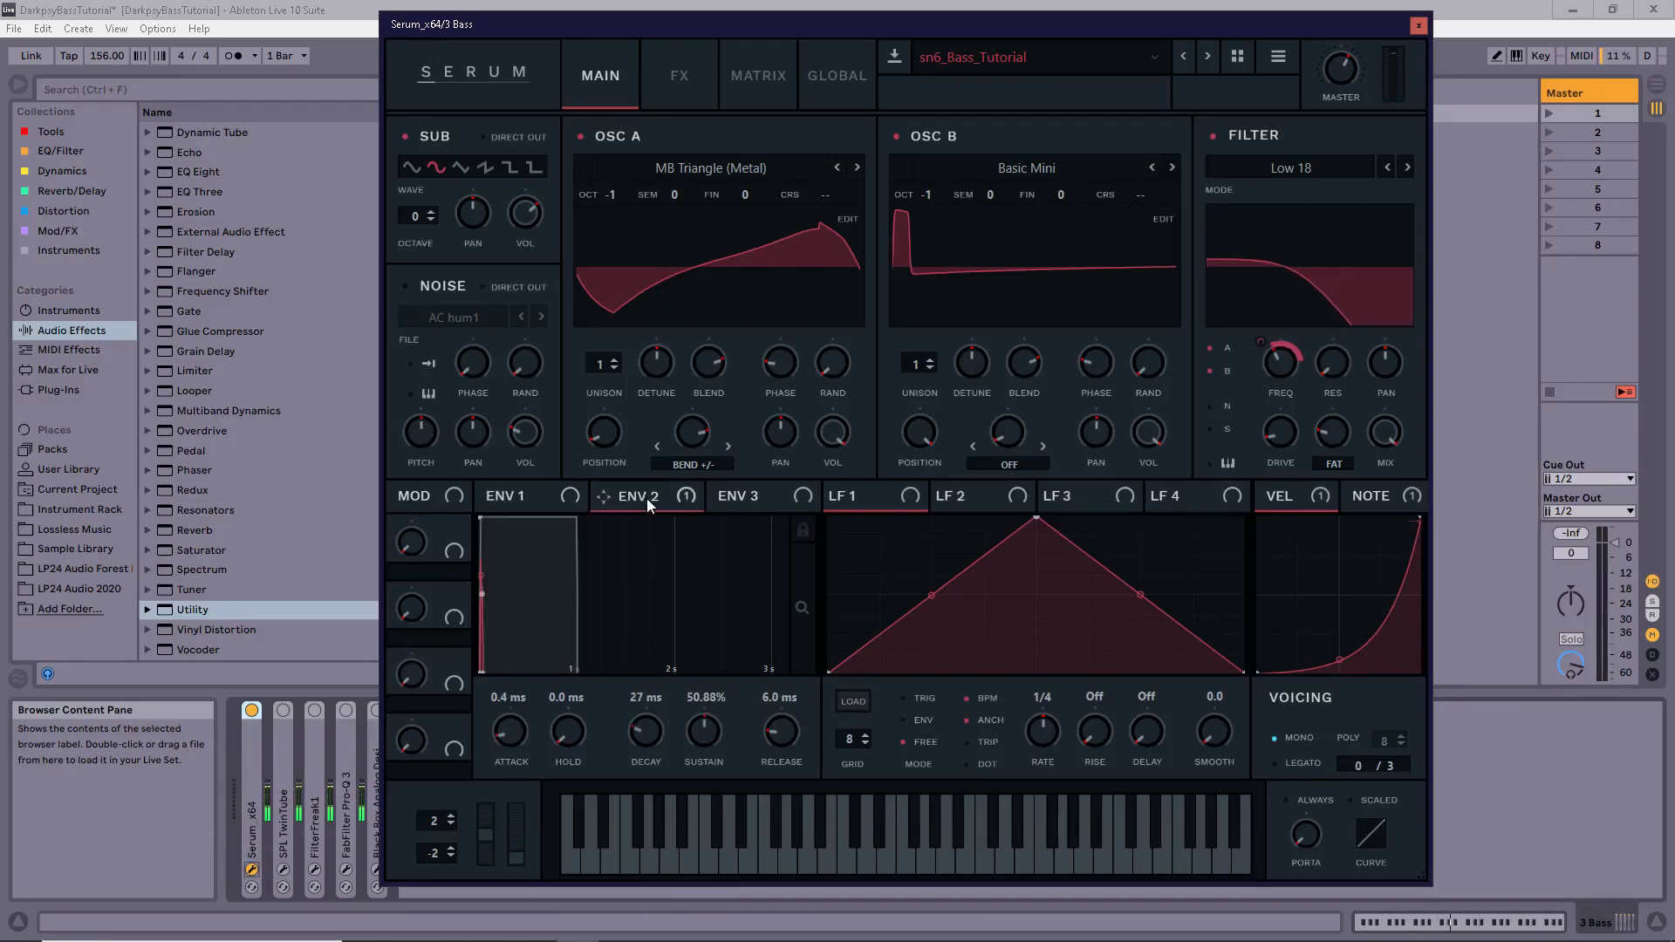
left_click_drag(802, 608, 811, 792)
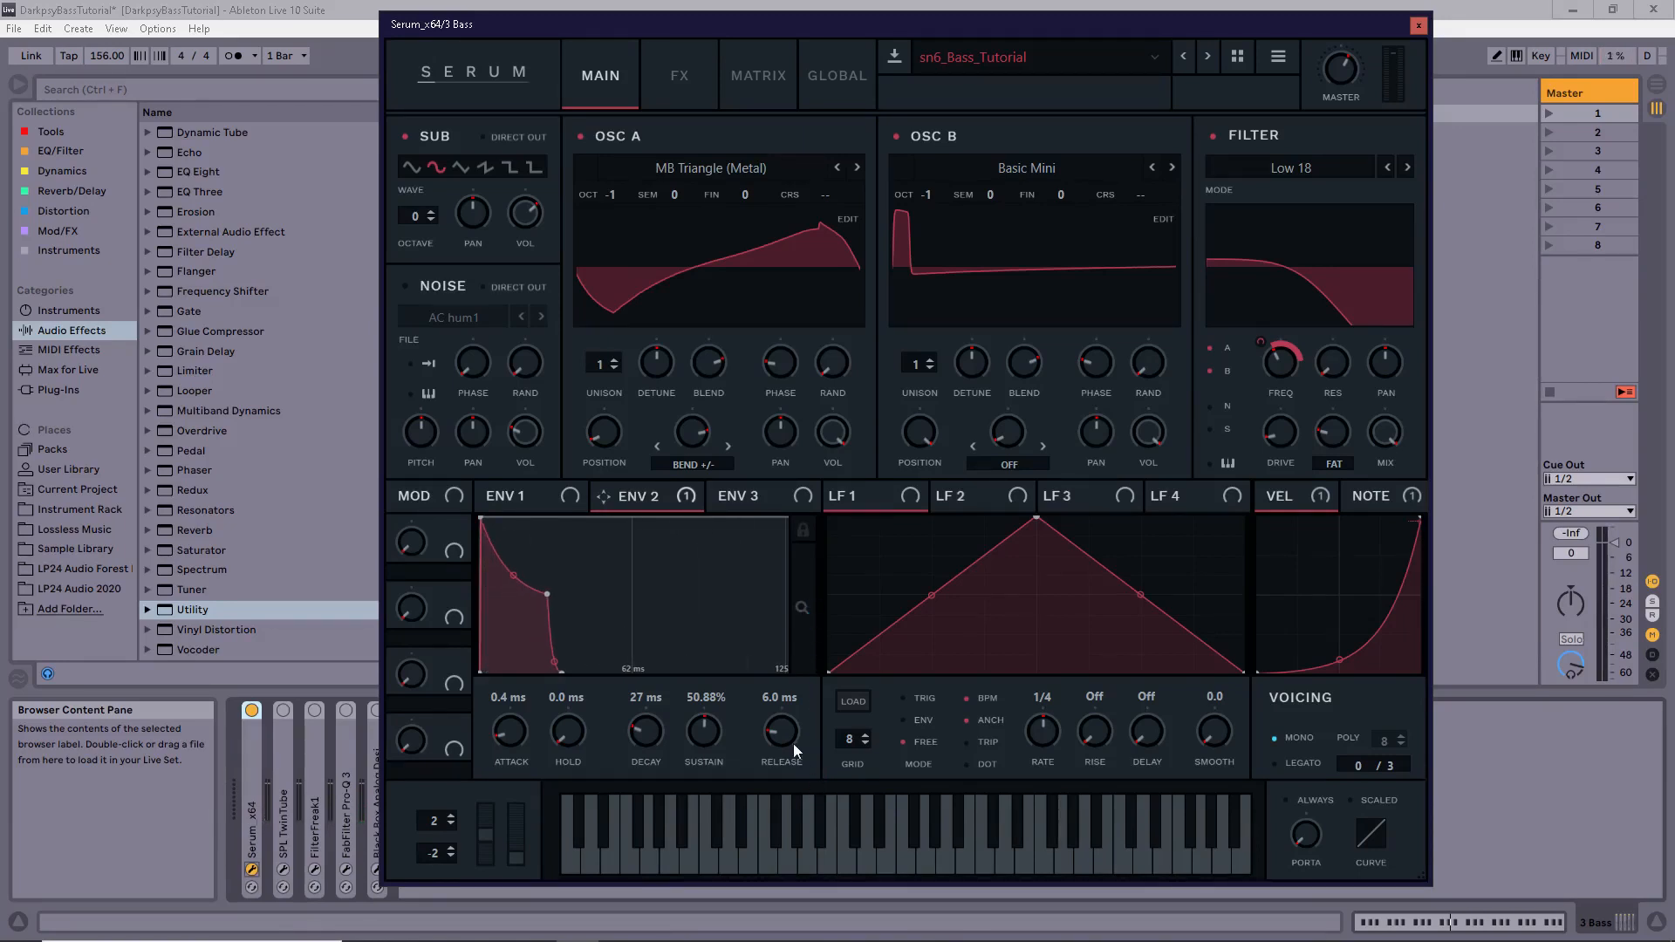
key("space")
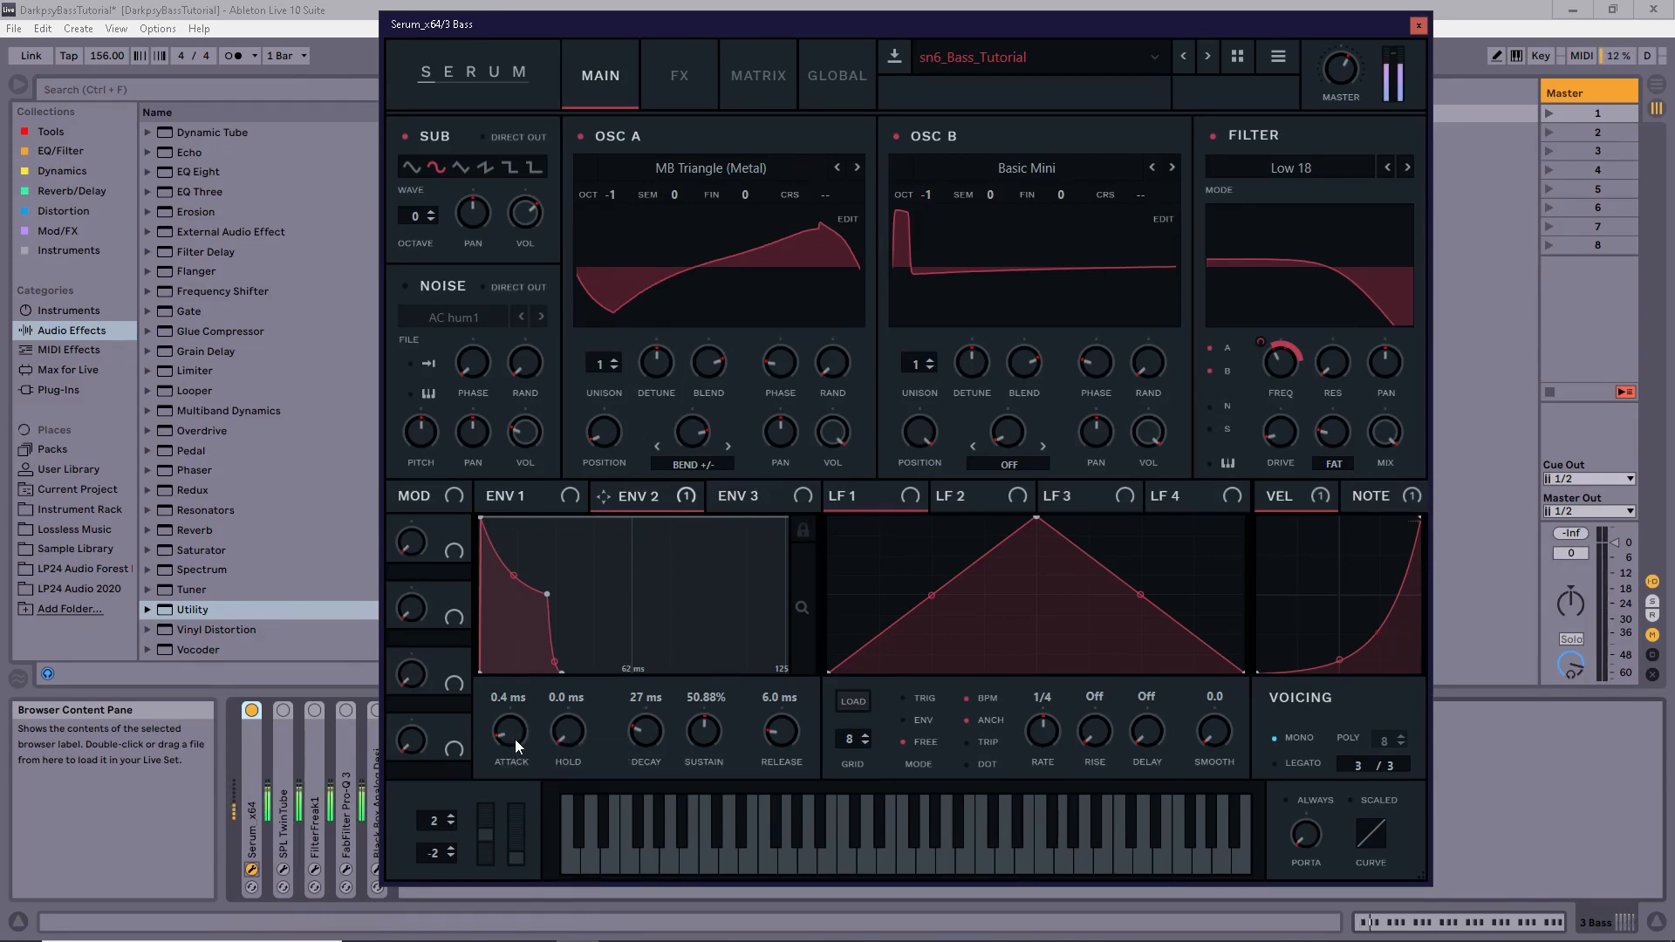
- Audition envelope 2's attack at 0.0 ms during playback and bring it back to 0.4 ms
left_click_drag(515, 740, 515, 764)
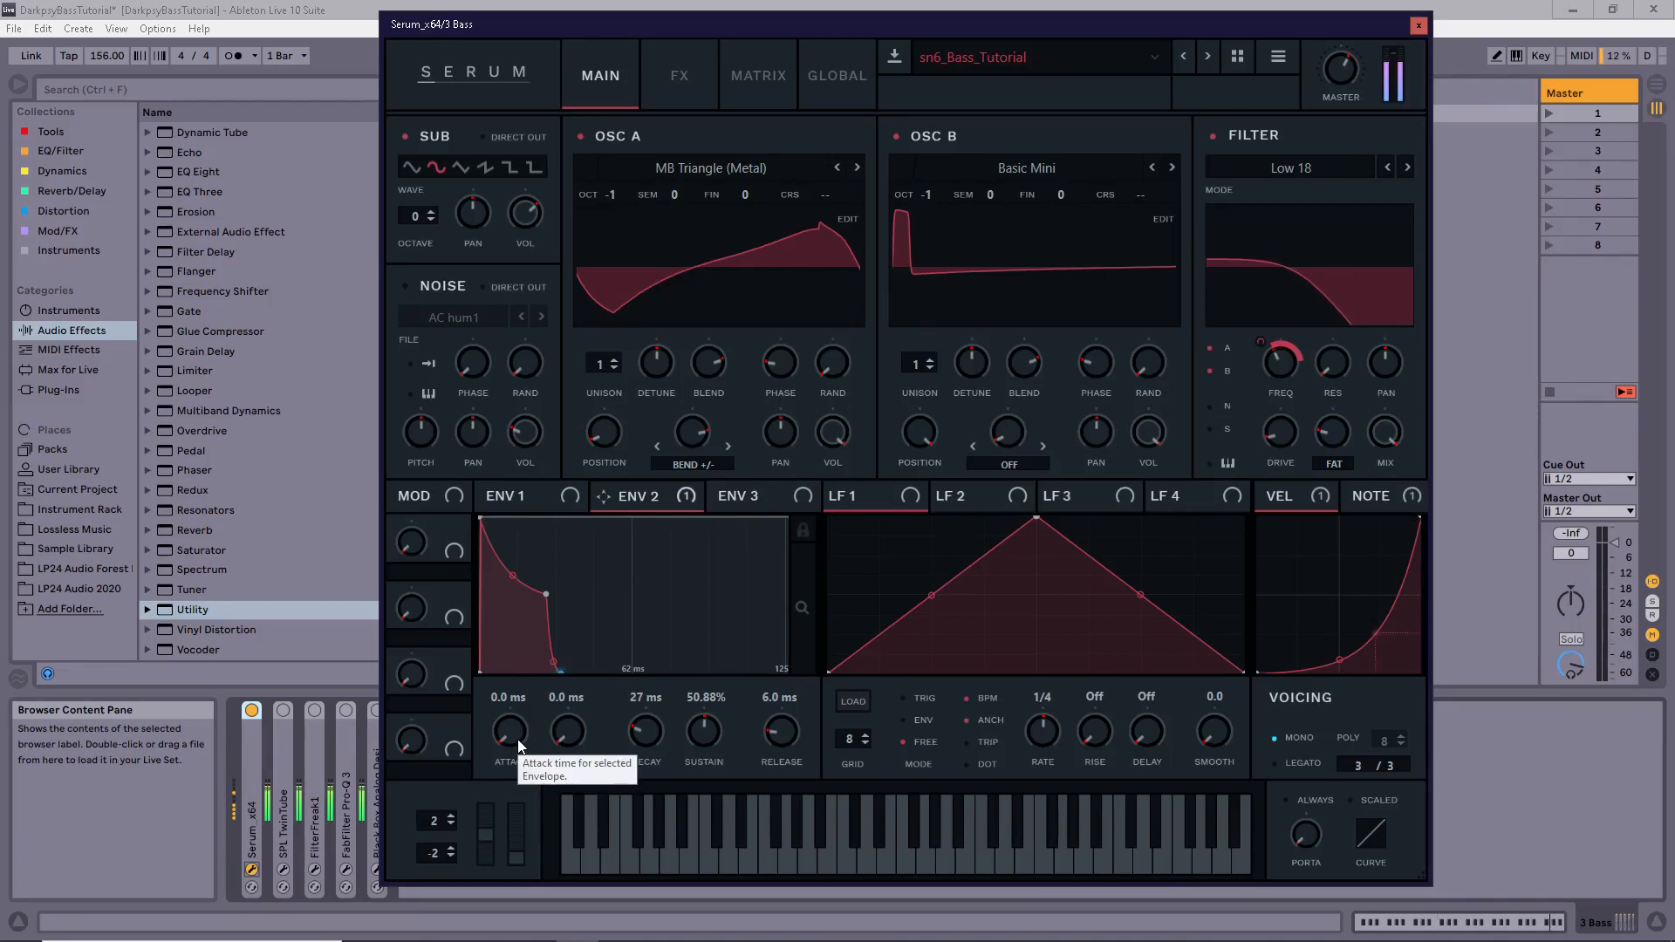
left_click(516, 731)
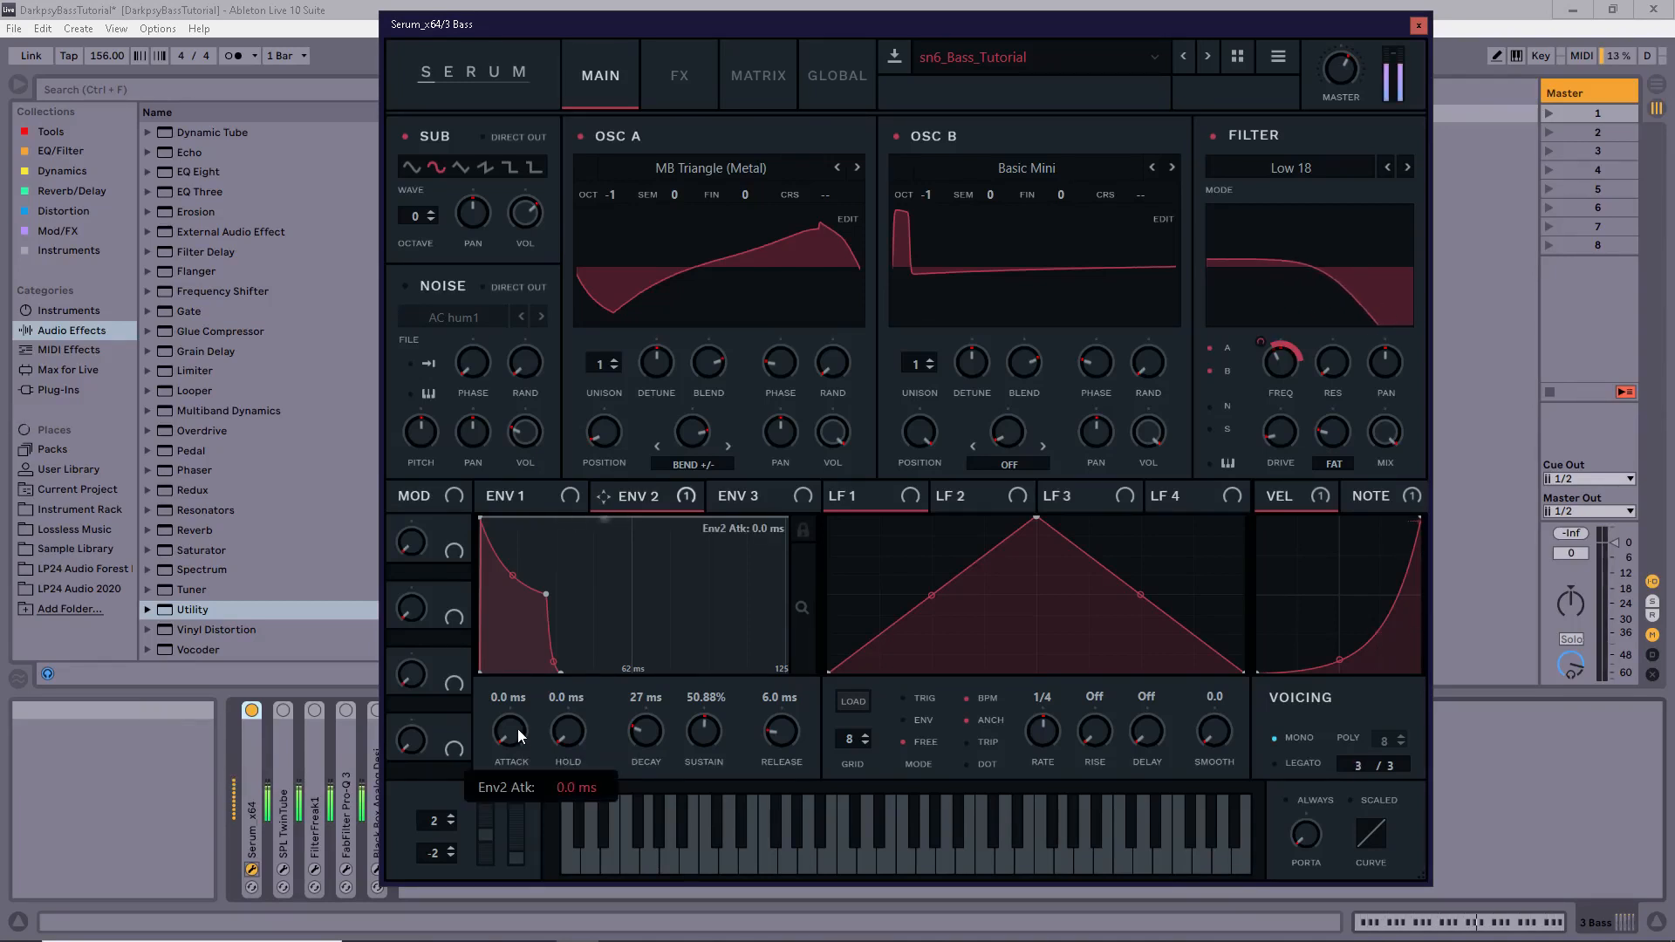
left_click_drag(525, 696, 531, 673)
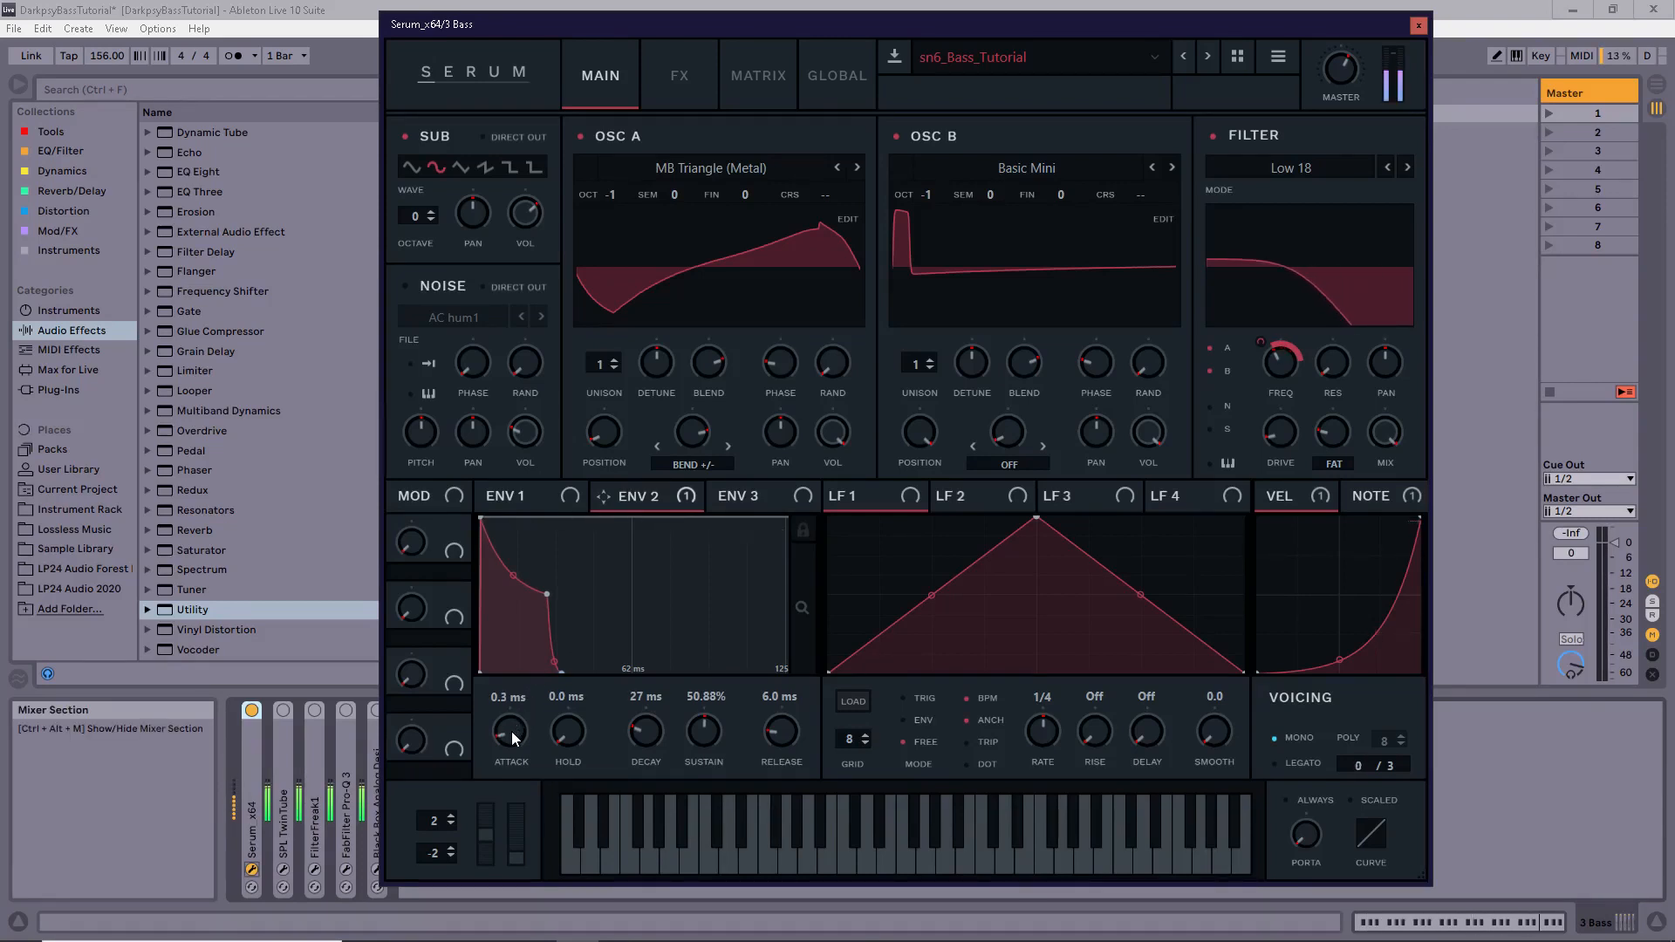
left_click_drag(514, 736, 515, 736)
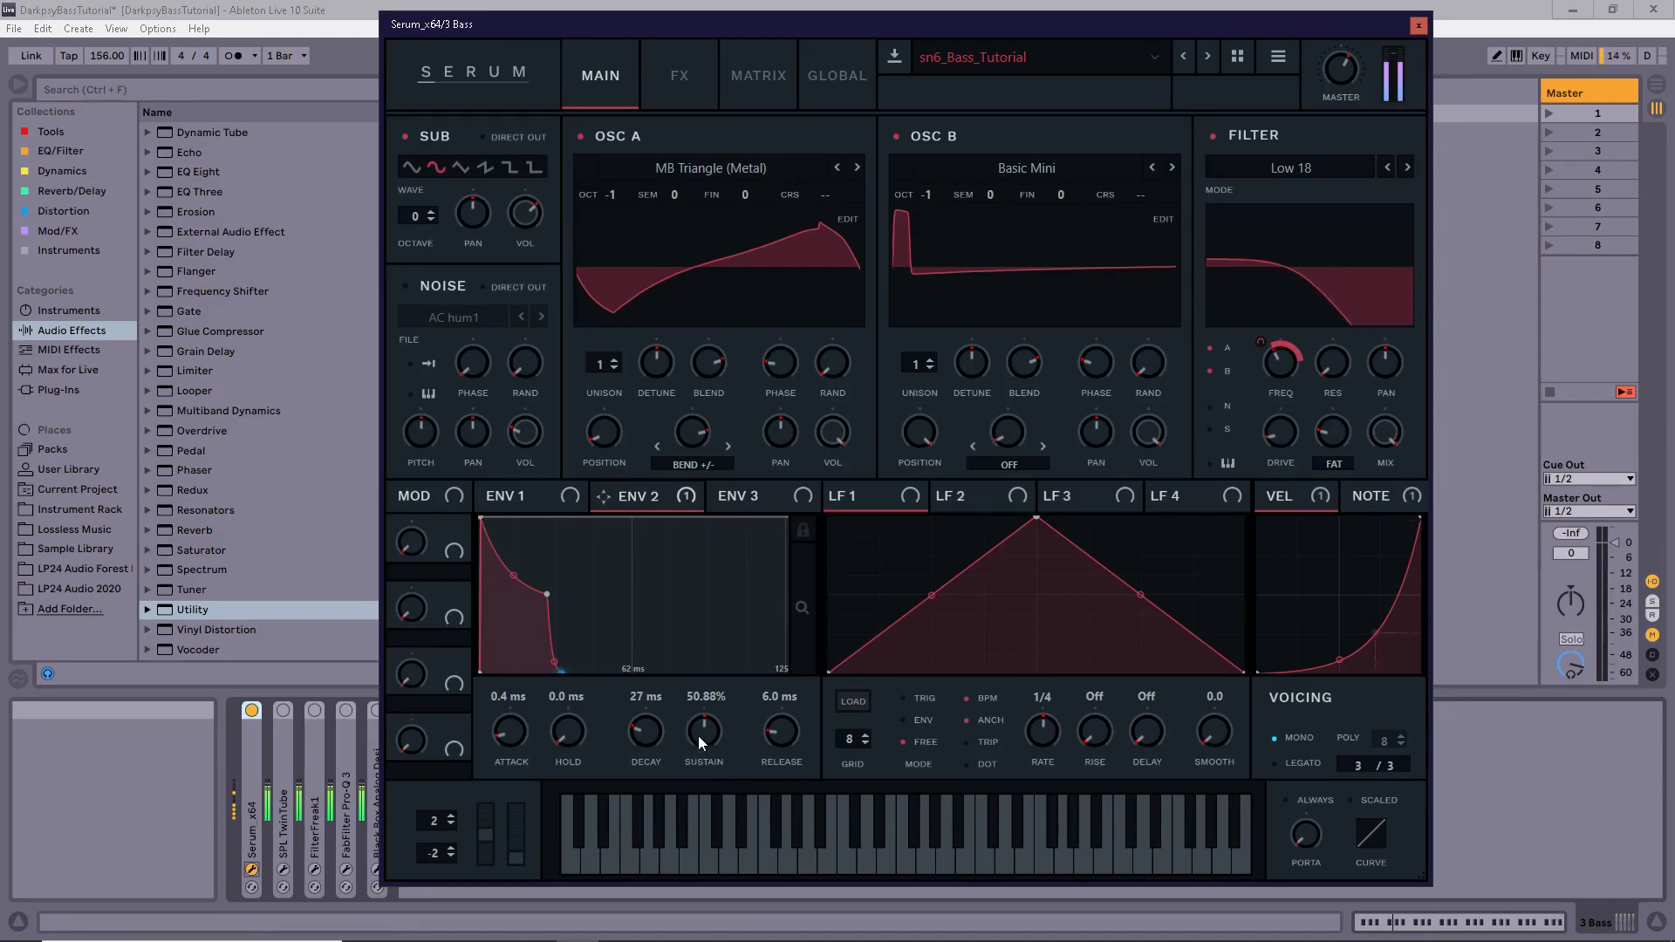
- Audition envelope 2's sustain at 0% and at a higher level, and set it to 51.75%
left_click_drag(698, 738, 707, 787)
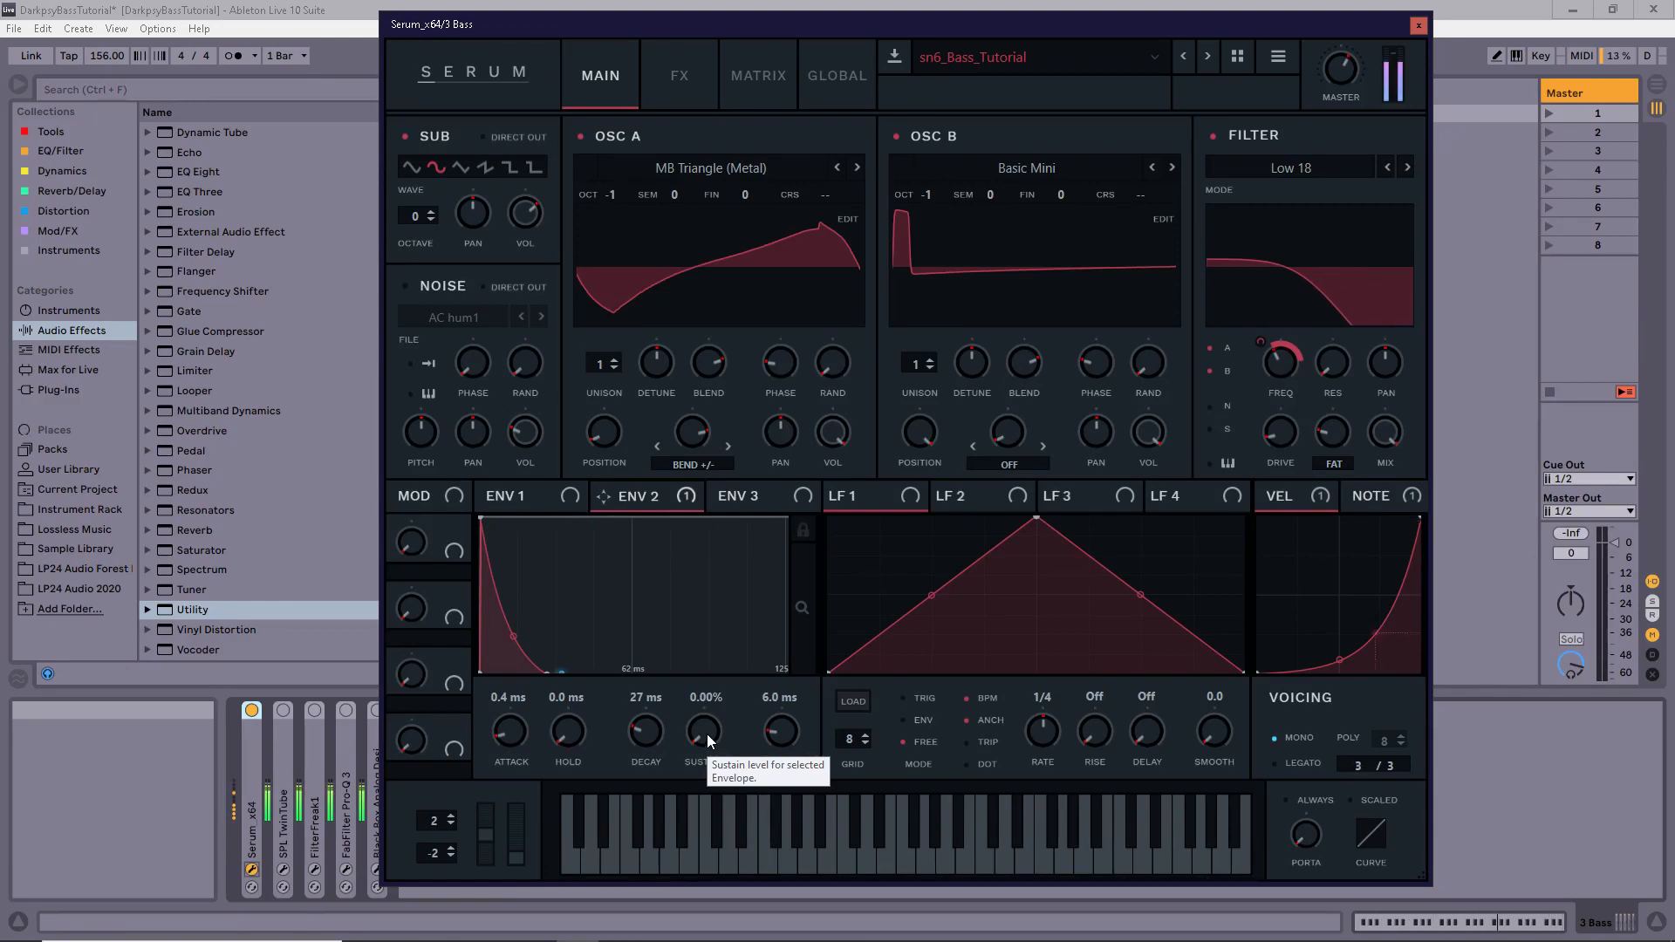
left_click_drag(706, 735, 719, 643)
mouse_move(706, 736)
left_mouse_down()
mouse_move(713, 713)
mouse_move(714, 742)
left_mouse_up()
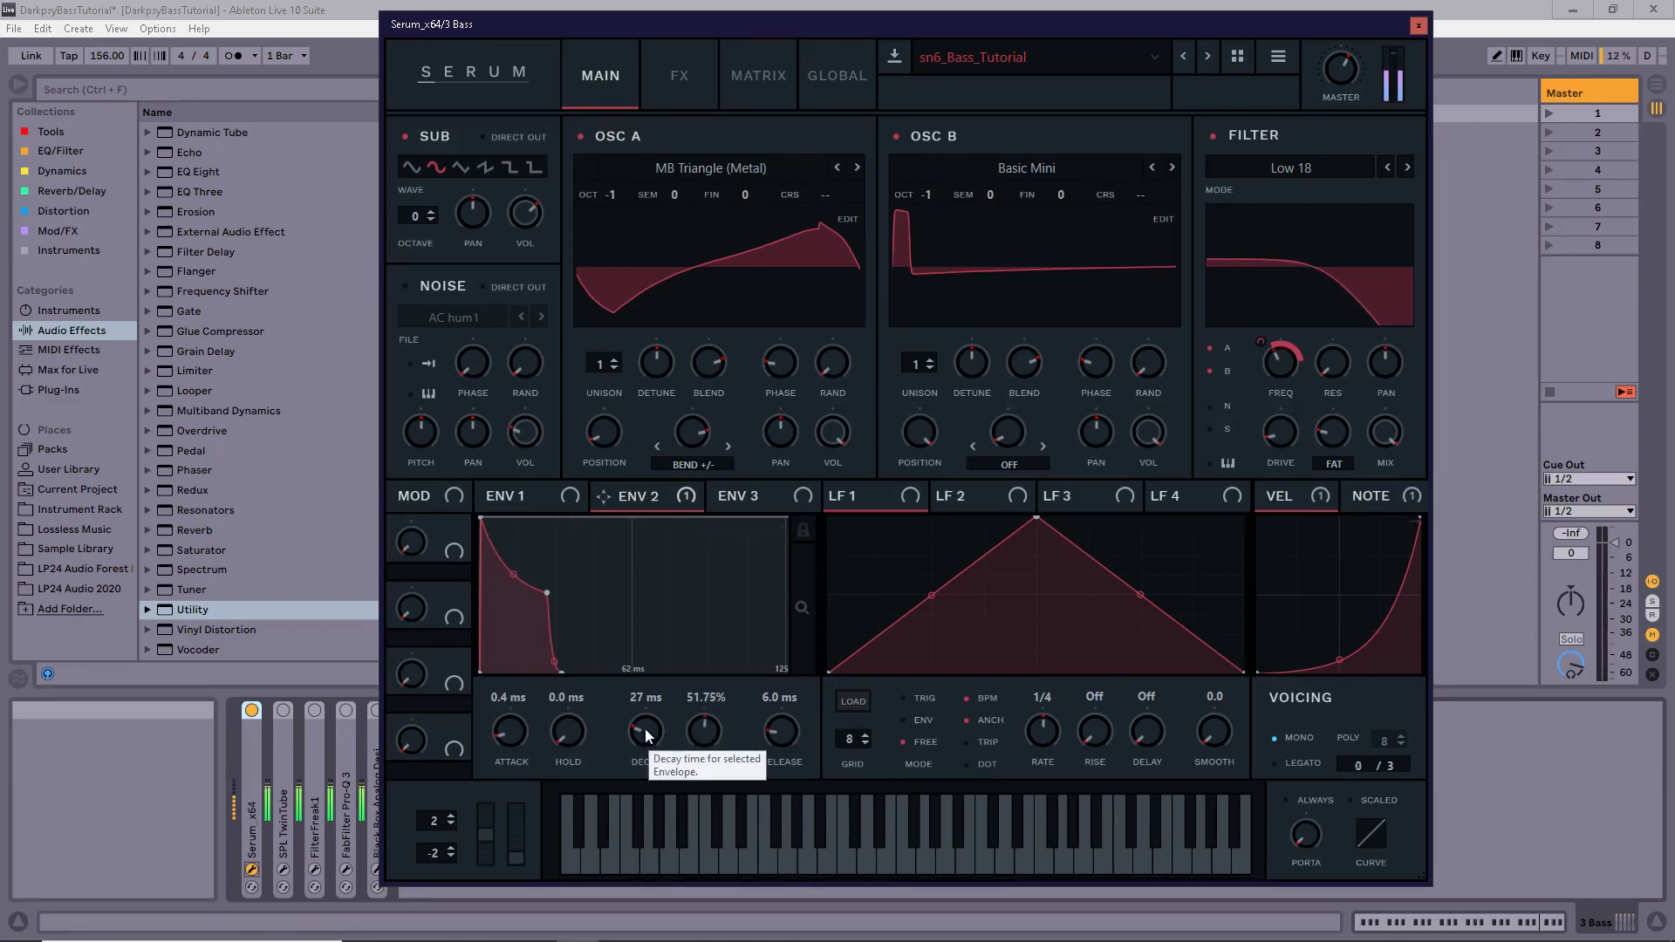
- Try envelope 2's decay at 90 ms, set it to 30 ms, and adjust the modulation amount on the filter cutoff
left_click_drag(642, 734, 652, 734)
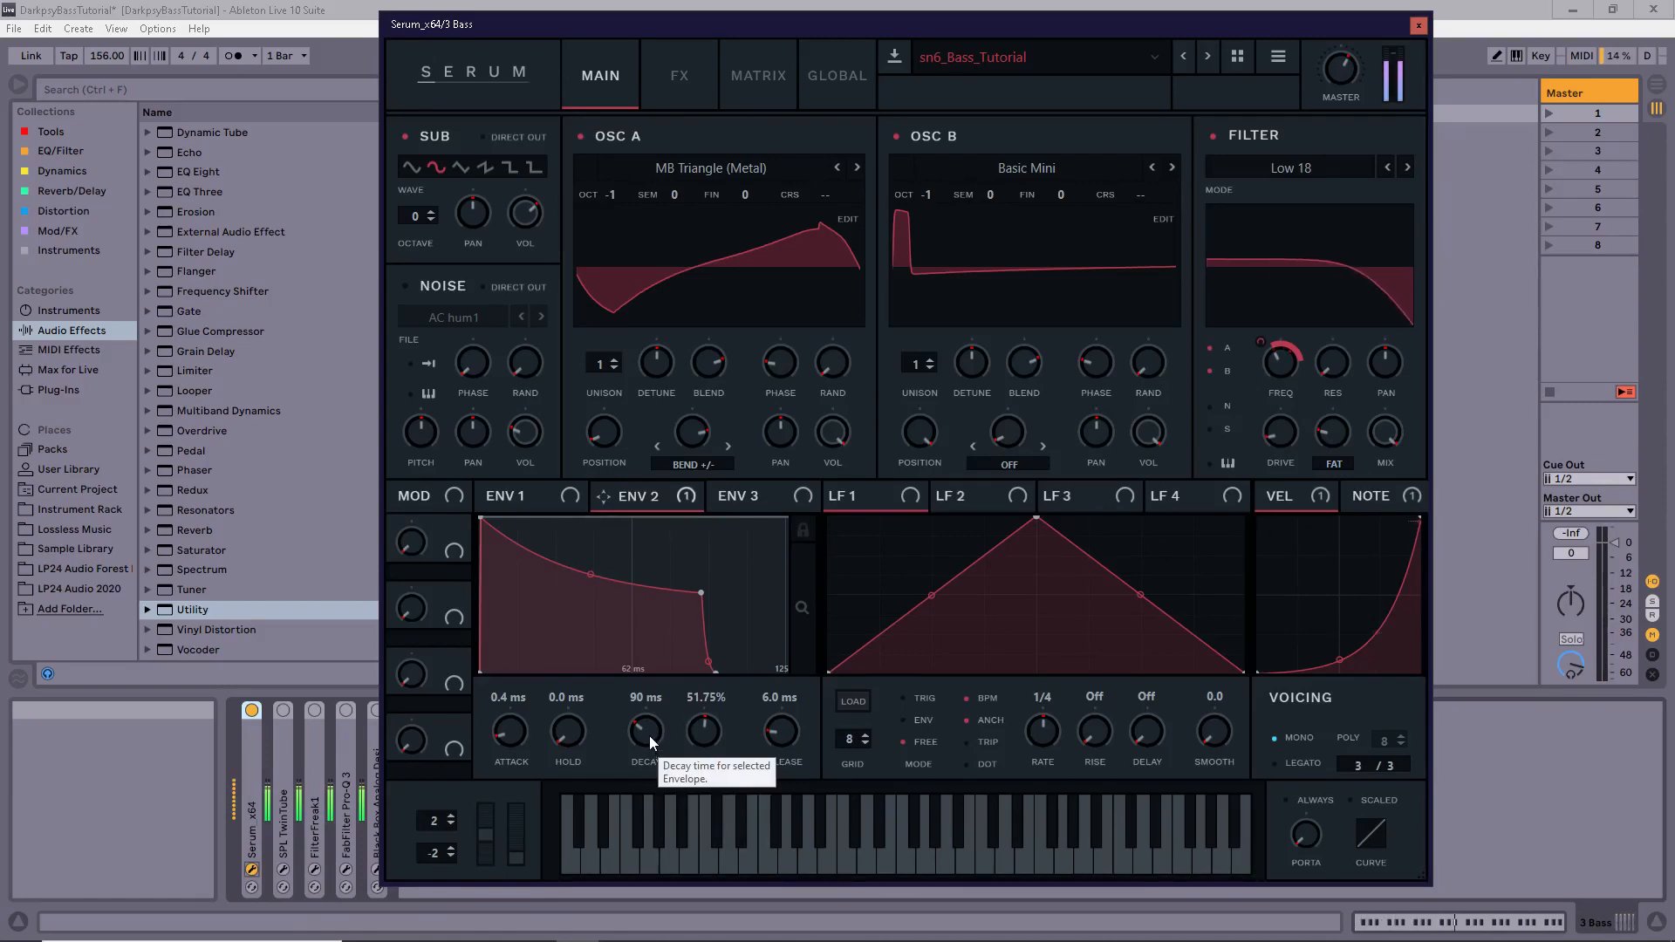
left_click_drag(650, 736, 643, 740)
scroll(644, 740, "down", 4)
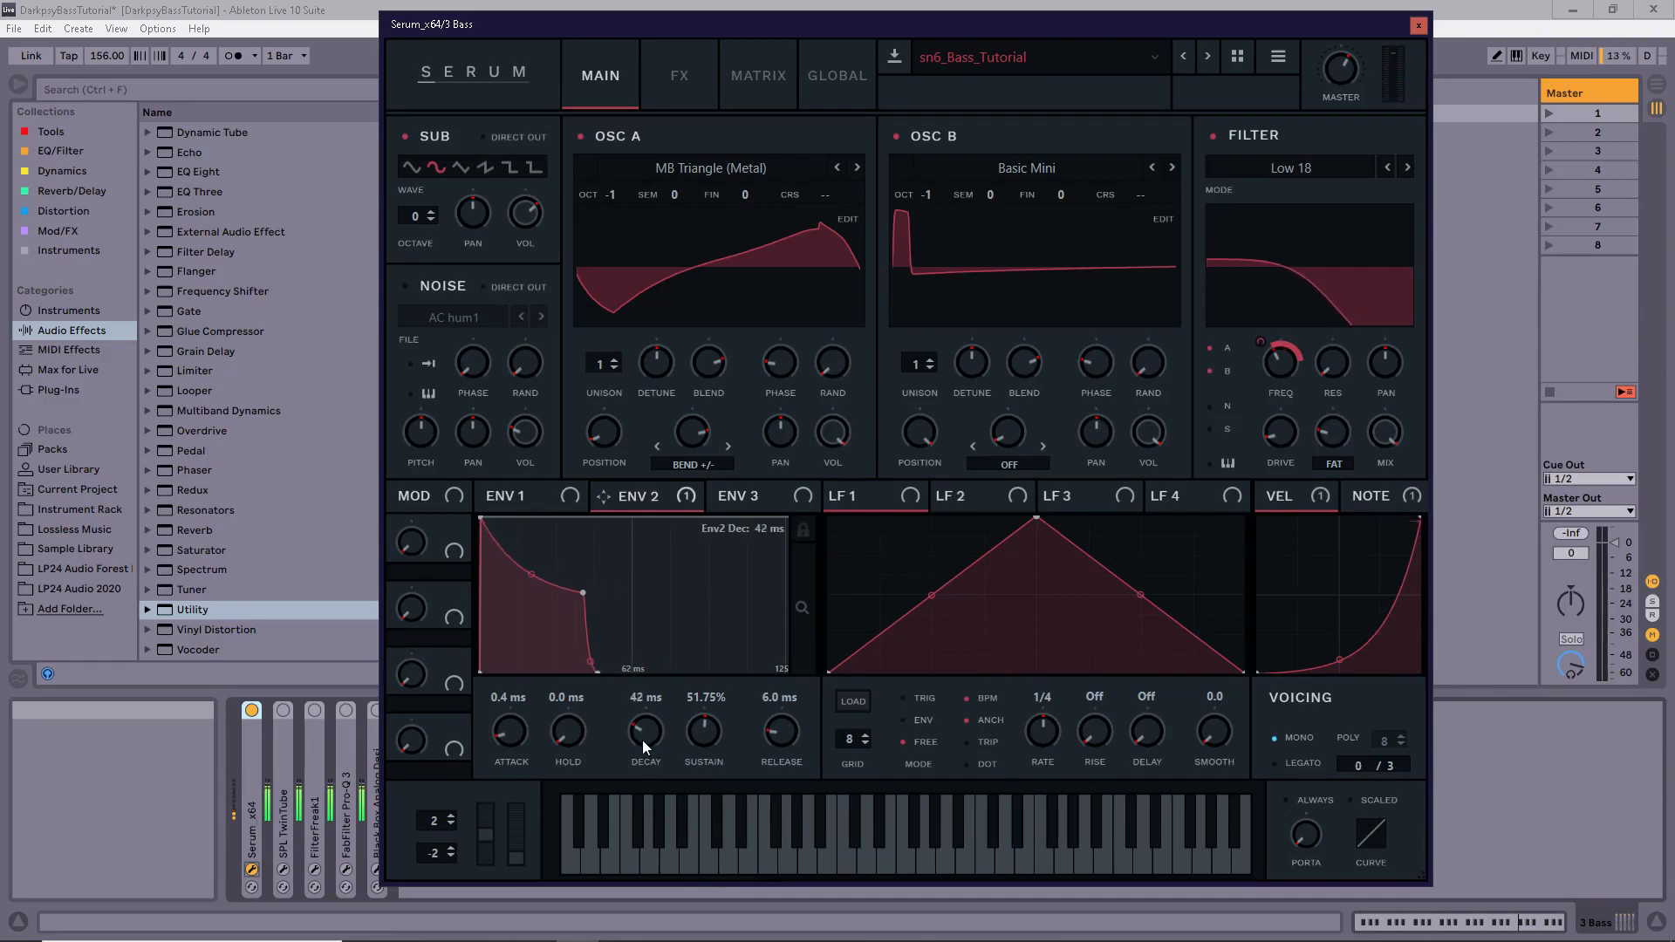
scroll(646, 738, "down", 3)
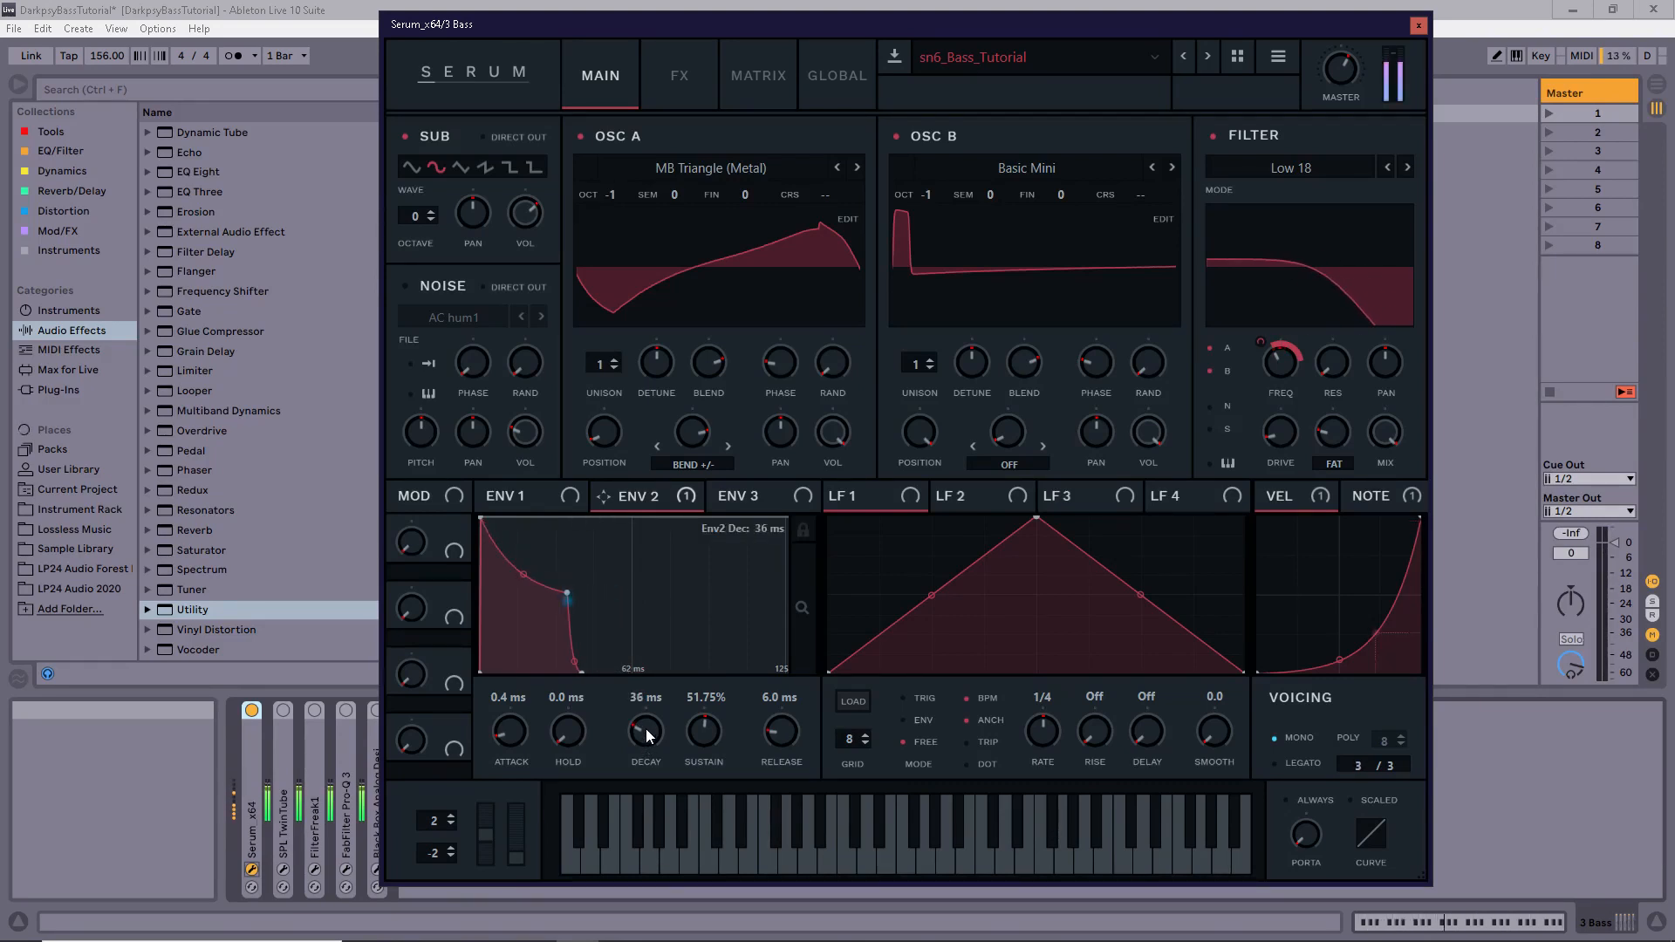
scroll(646, 740, "up", 1)
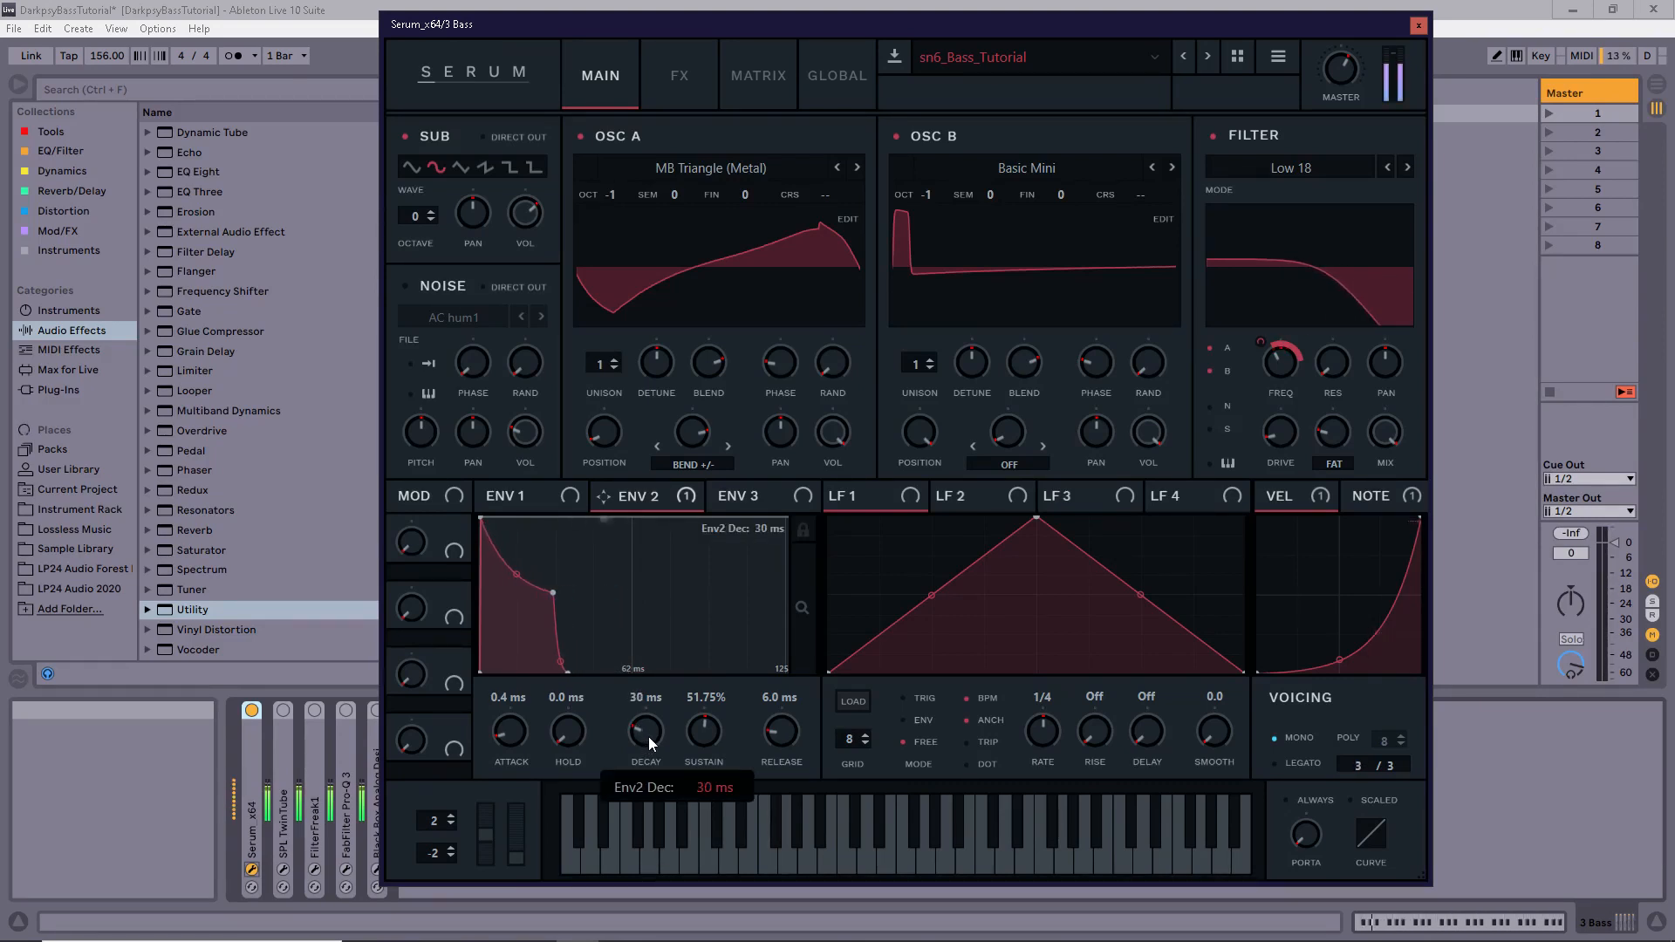
mouse_move(1266, 345)
left_mouse_down()
mouse_move(1260, 327)
mouse_move(1270, 349)
left_mouse_up()
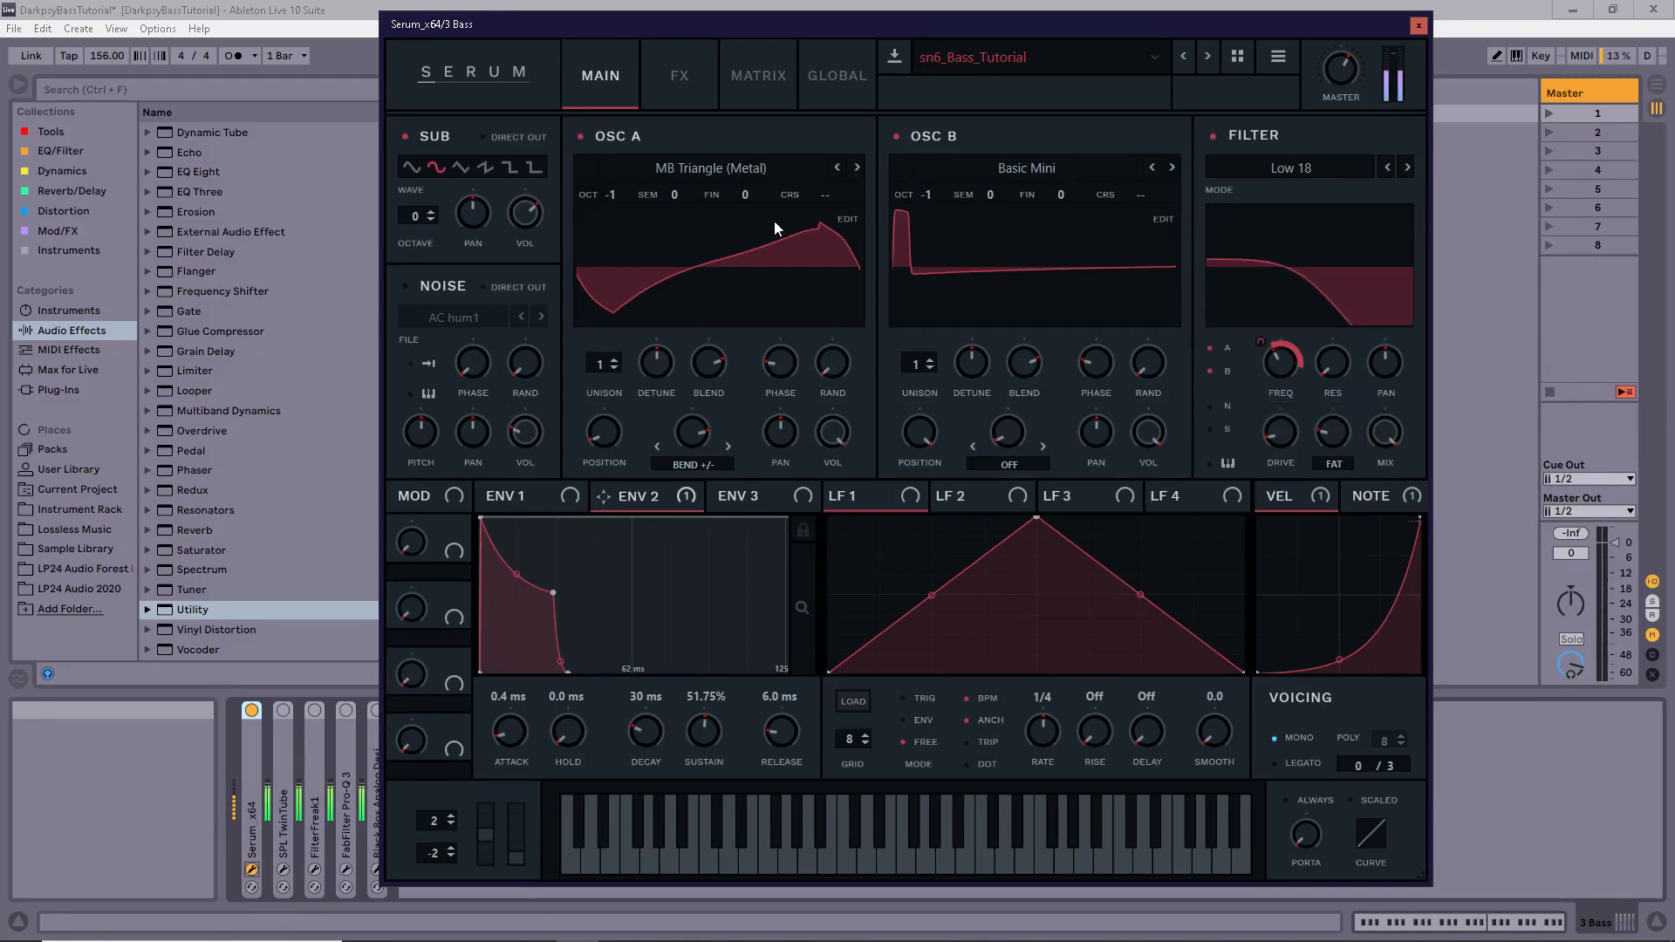
- Open Serum's effects page and select the Note modulation source to examine its effect on the Notch 24 filter's frequency
left_click(698, 87)
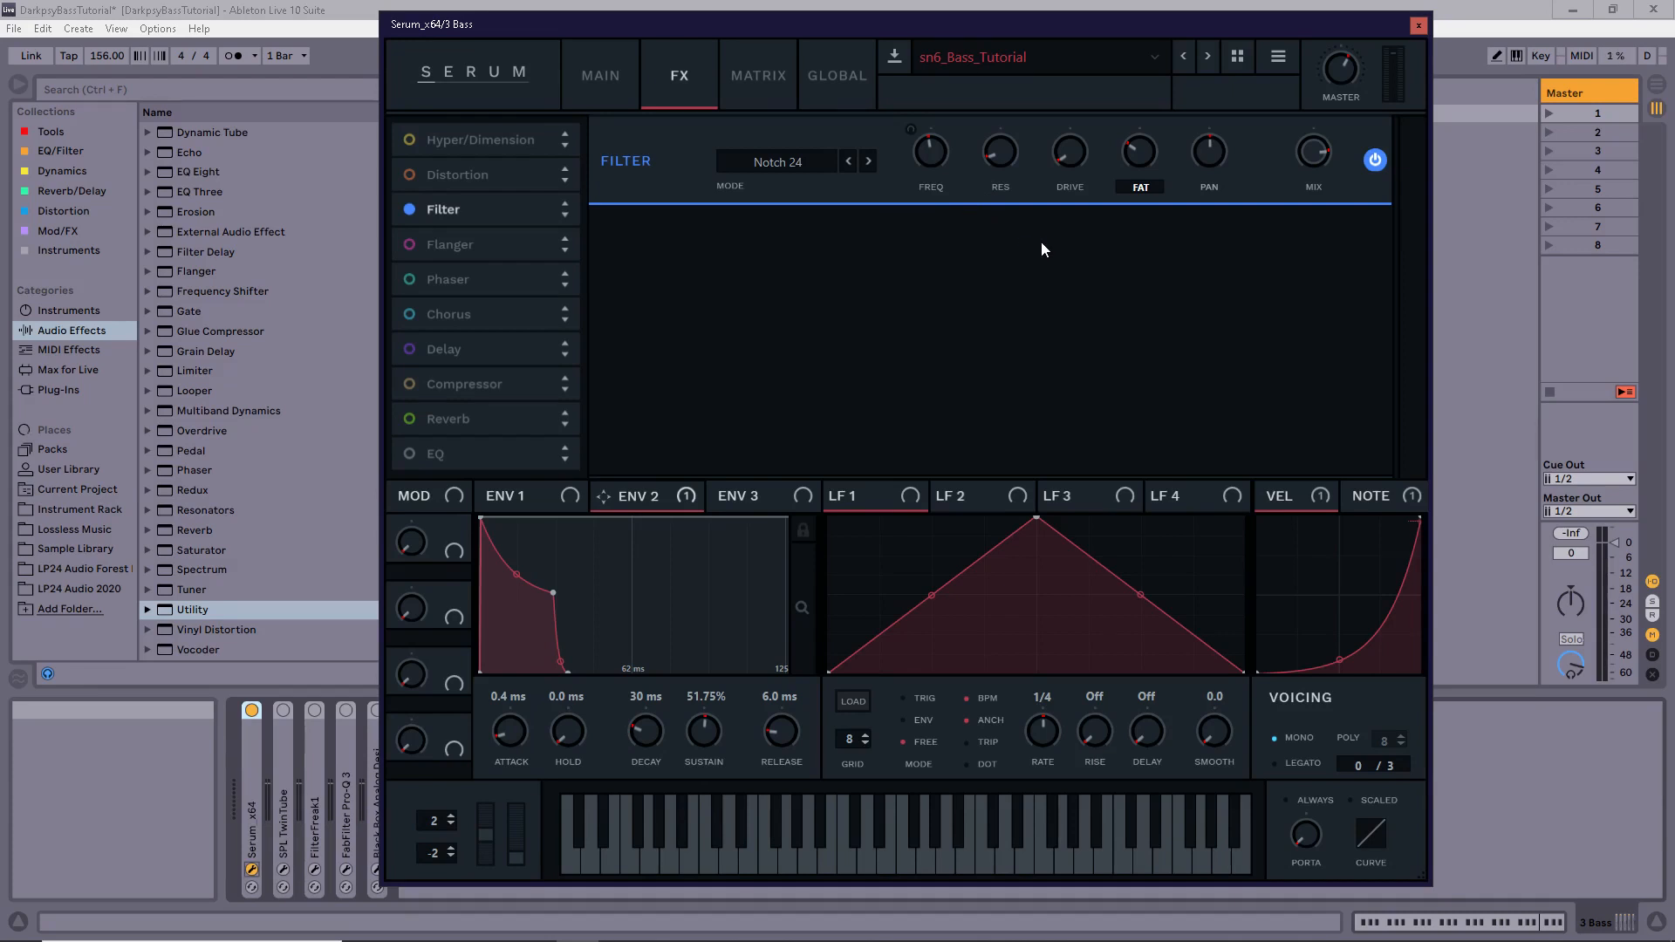
left_click(1373, 496)
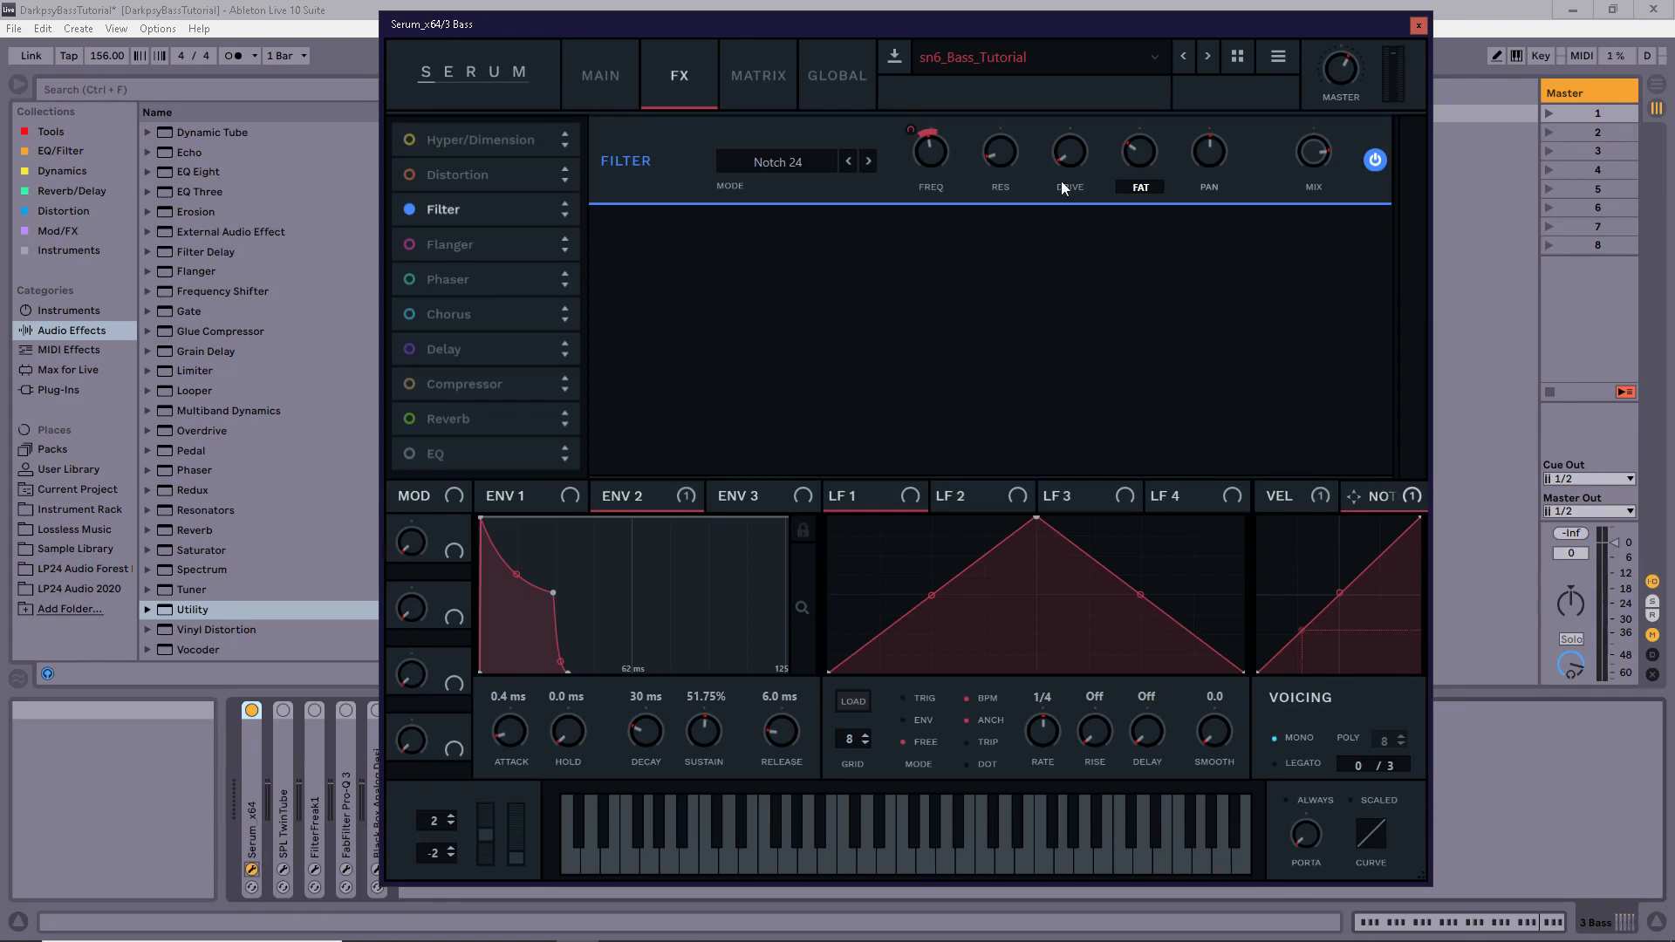
- Open the Bass clip, audition all its notes two semitones higher during playback, and move them back down to B0
left_click(1418, 26)
left_click(771, 114)
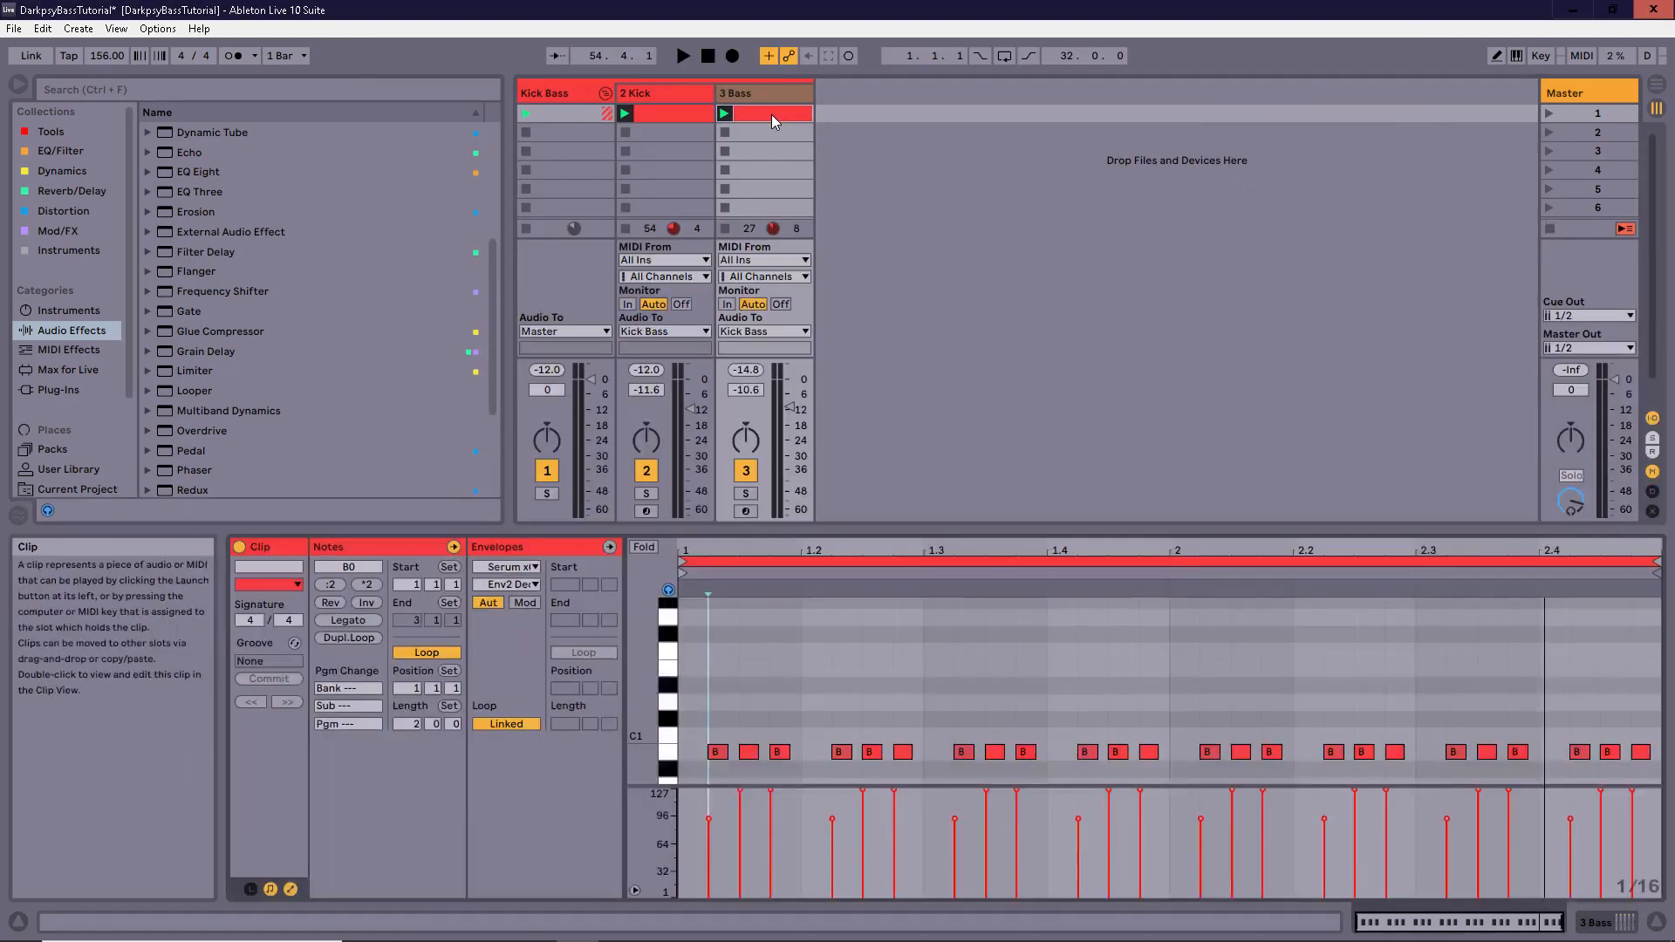
key("space")
left_click(918, 694)
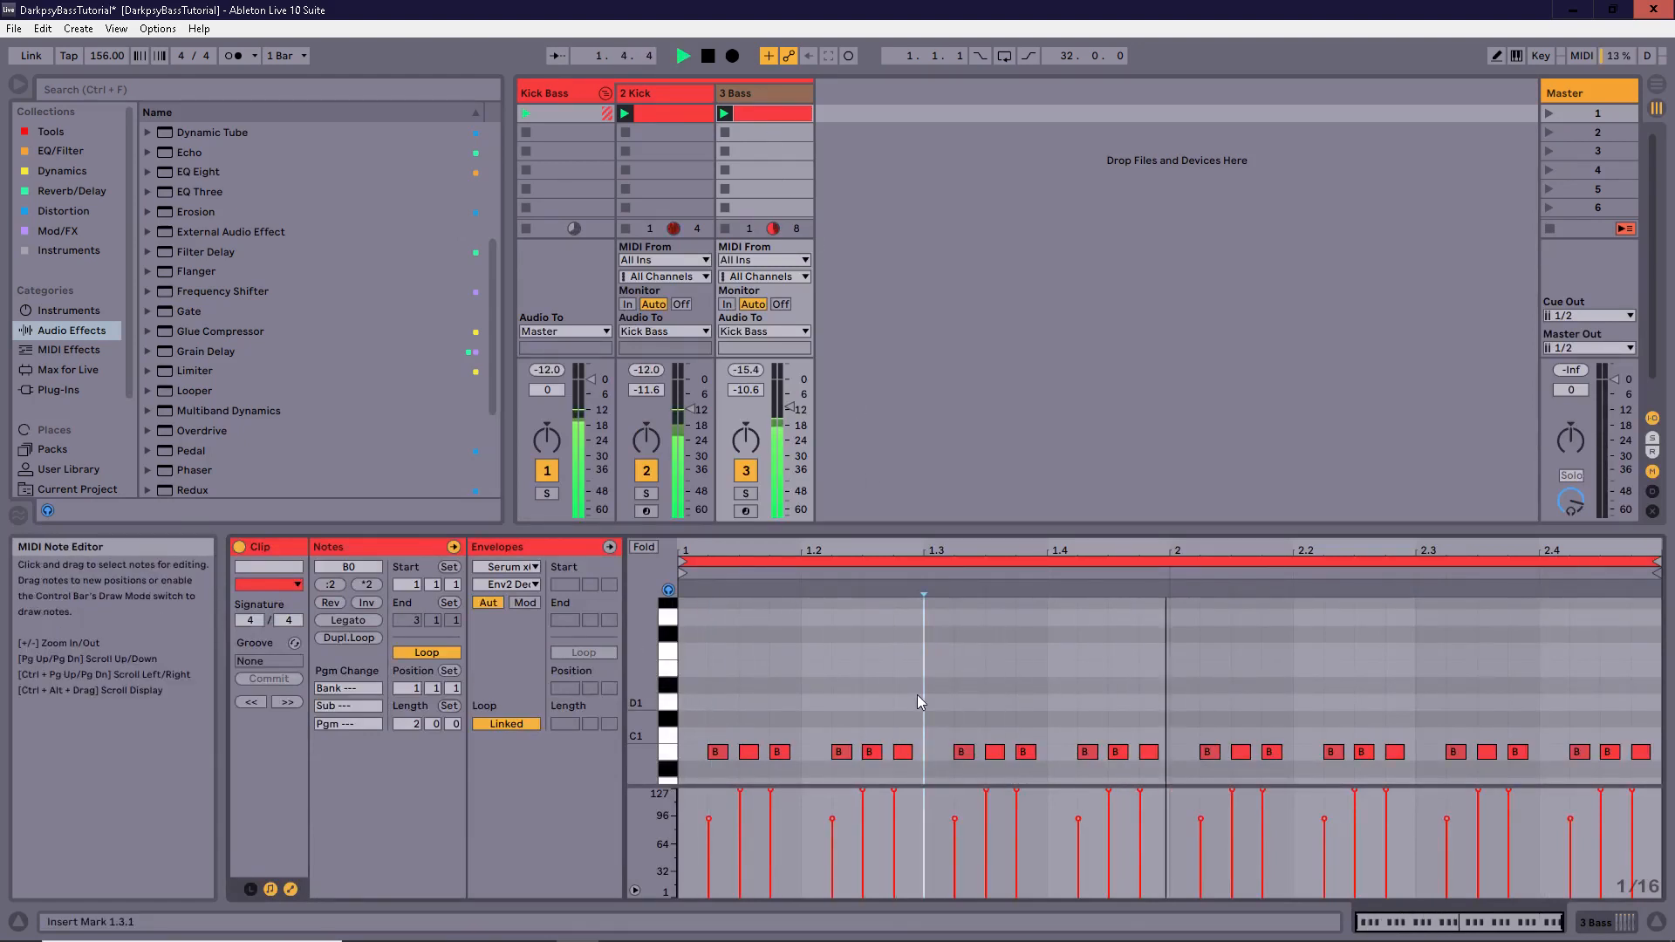
key("ctrl+a")
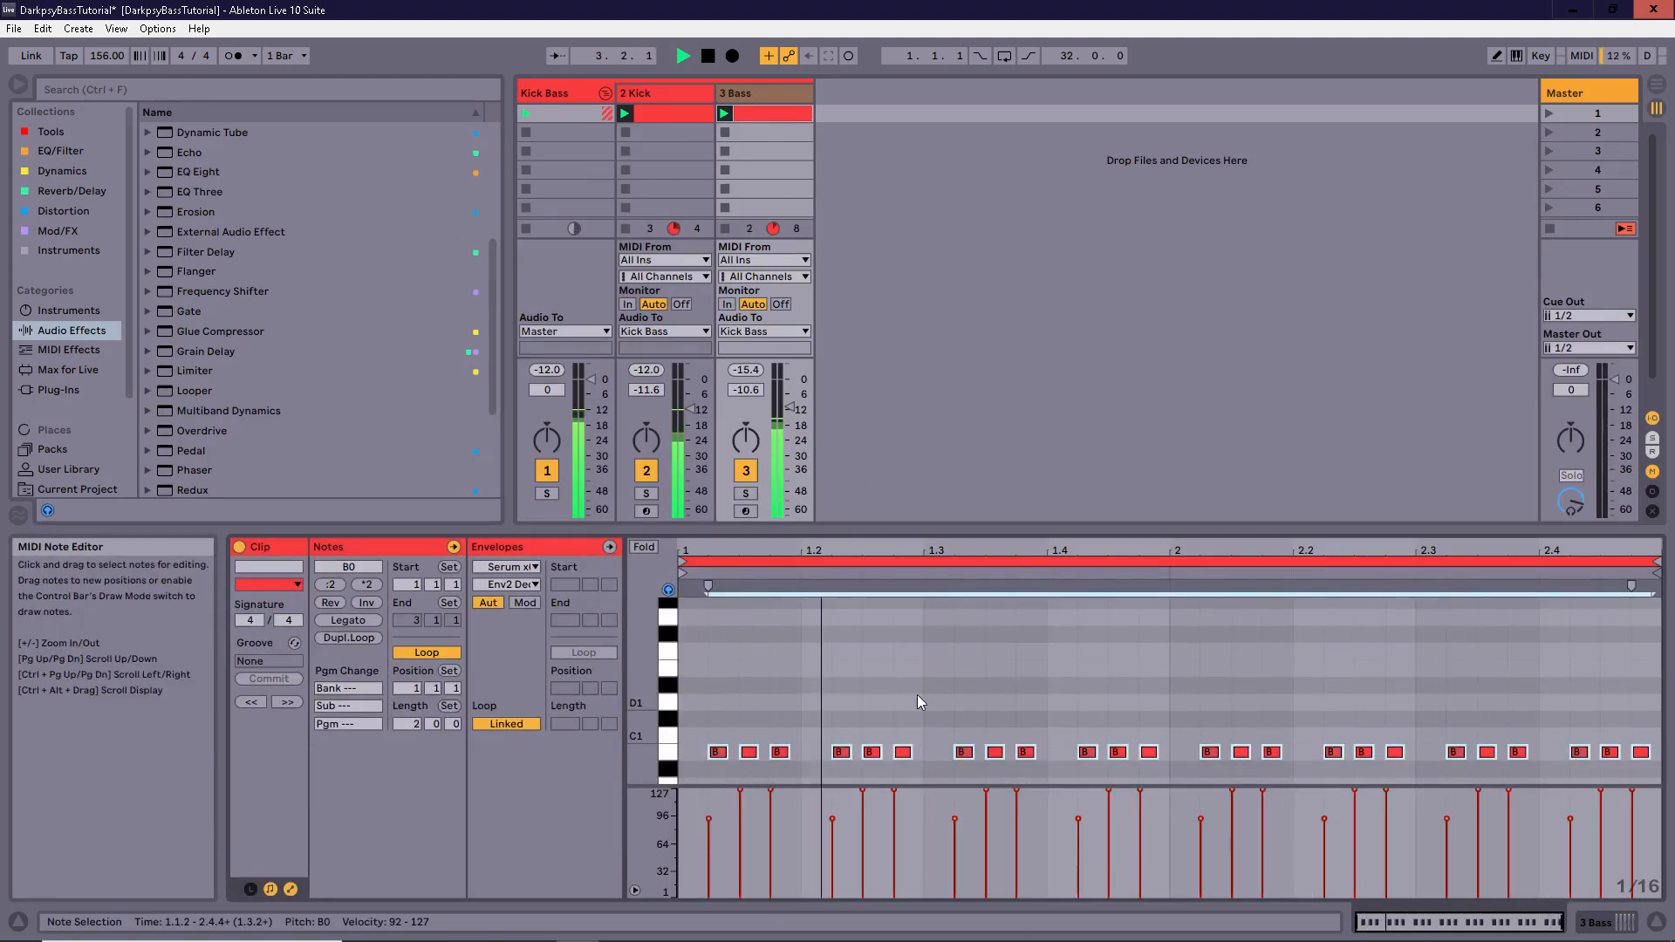
key("Up")
key("Up")
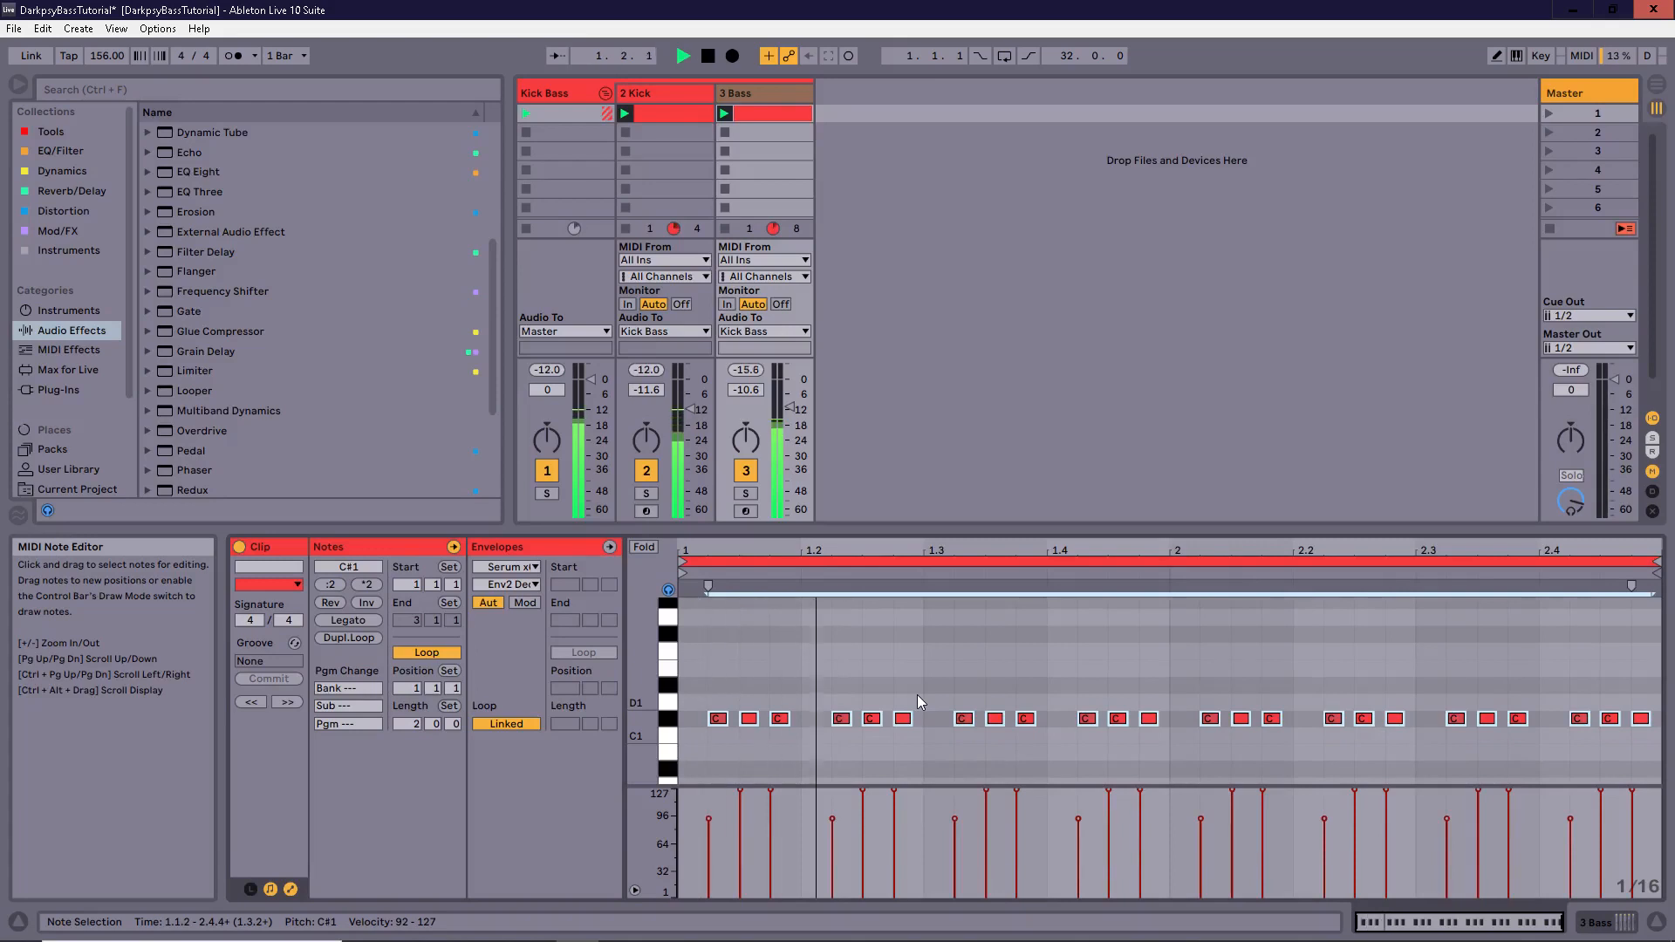
key("Down")
key("Down")
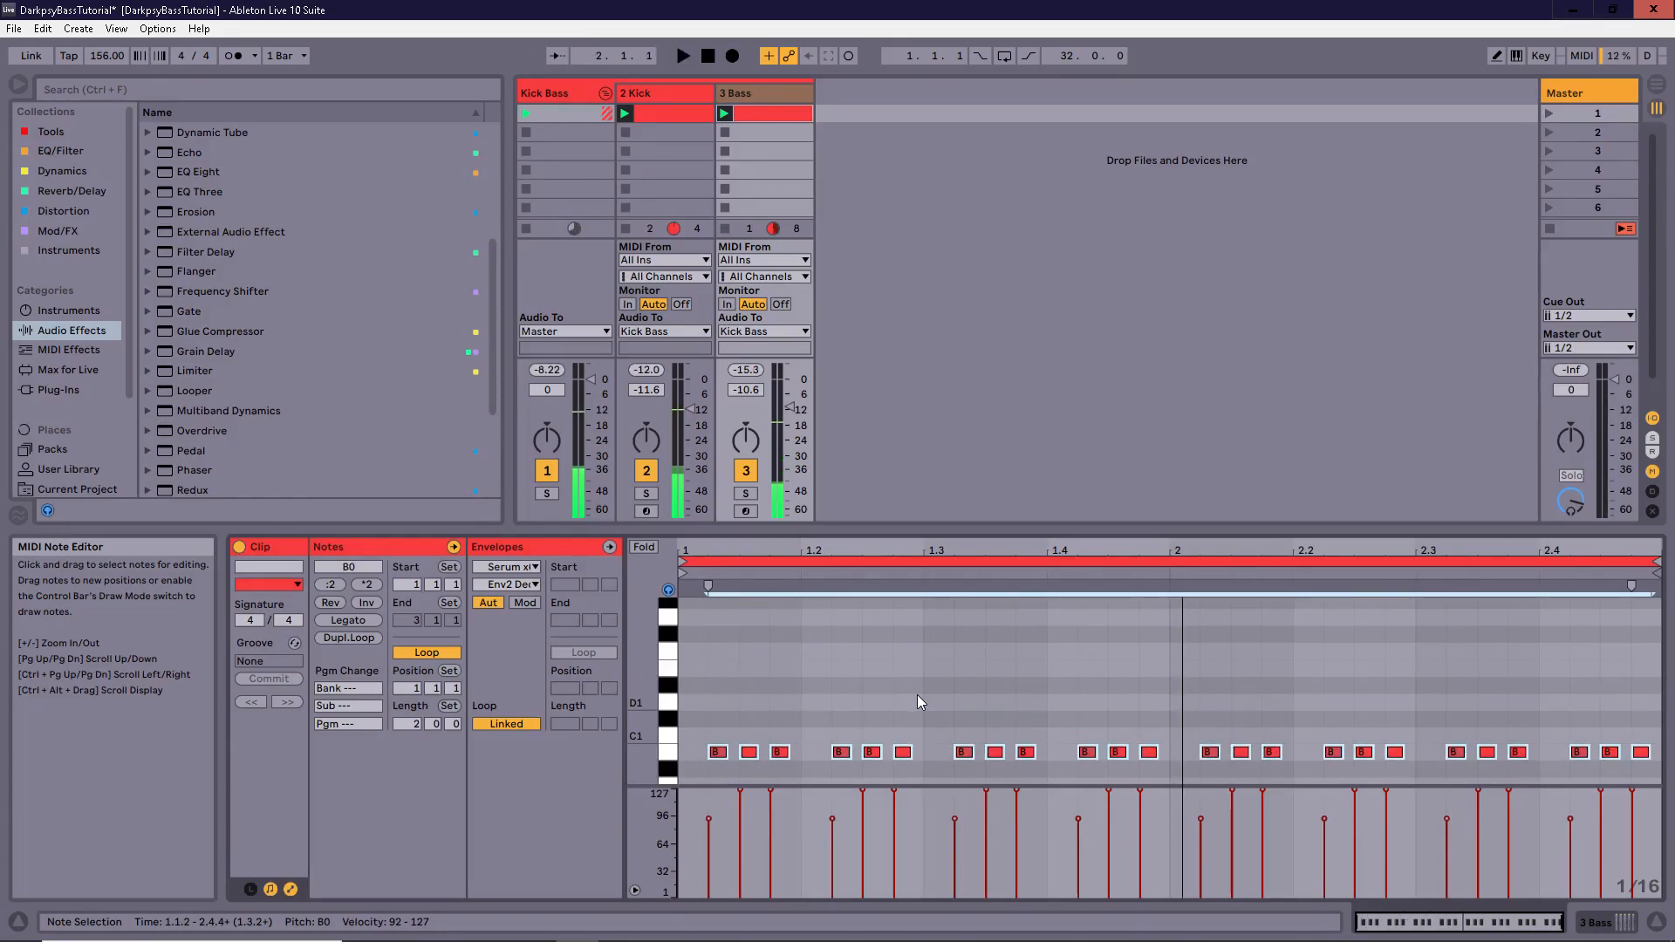
- Reopen Serum's effects page from the Bass track and audition the Notch 24 filter's mix at 81% during playback
left_click(749, 87)
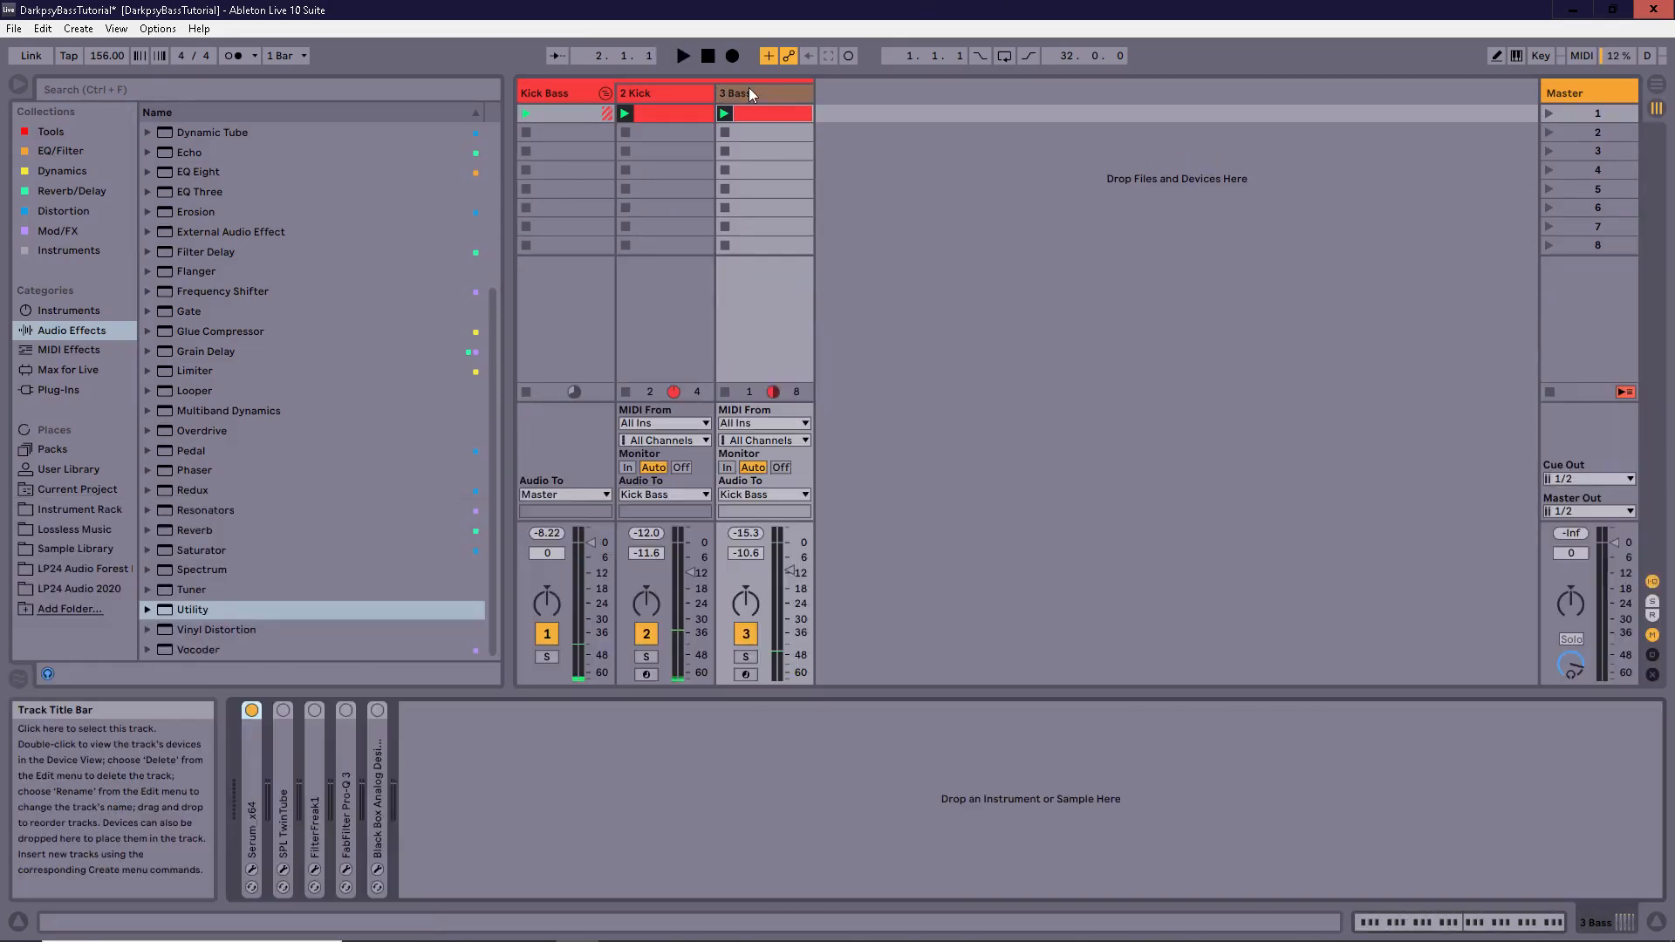
left_click(252, 869)
left_click(696, 96)
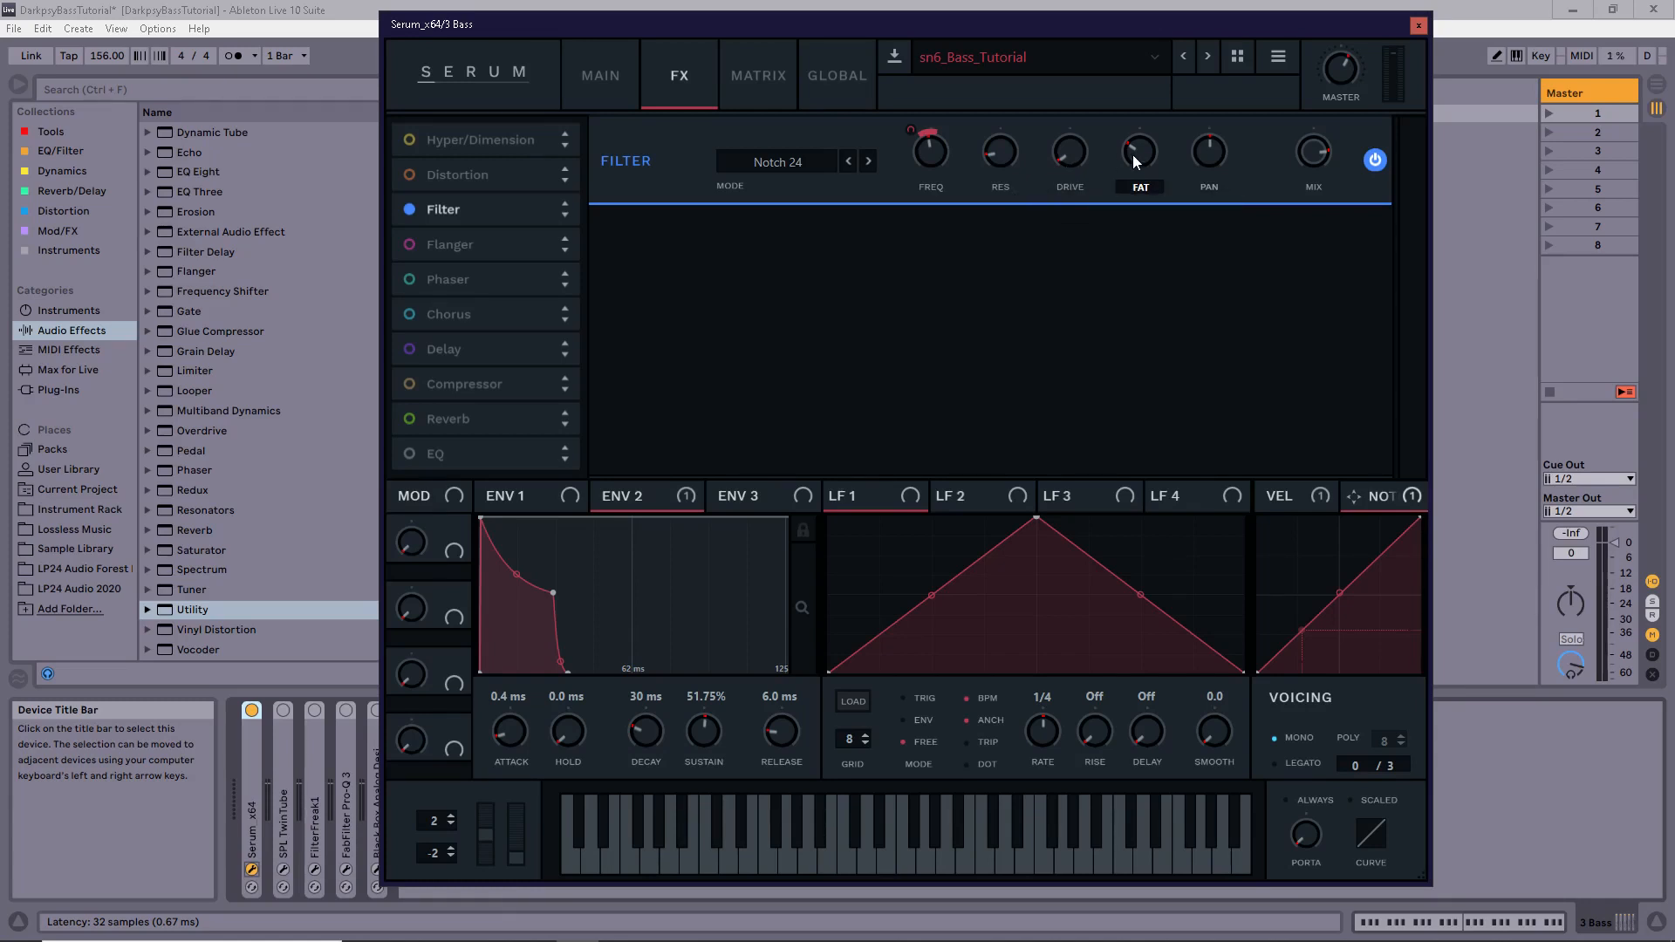
mouse_move(1306, 160)
mouse_move(1316, 164)
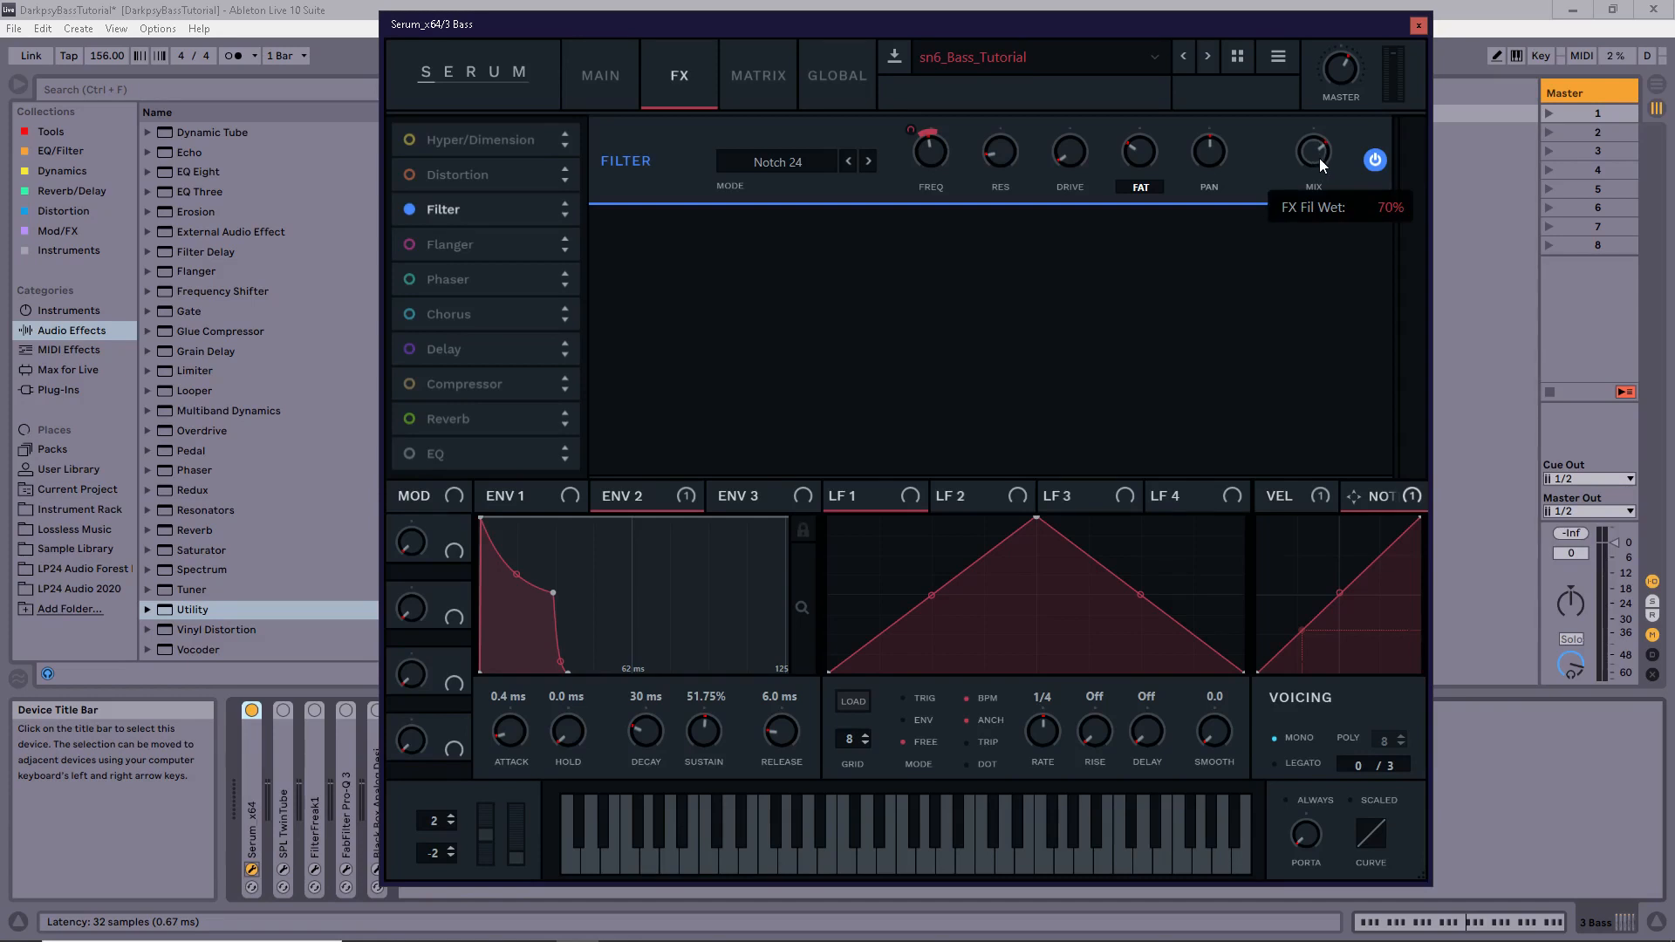
left_click_drag(1316, 156, 1324, 142)
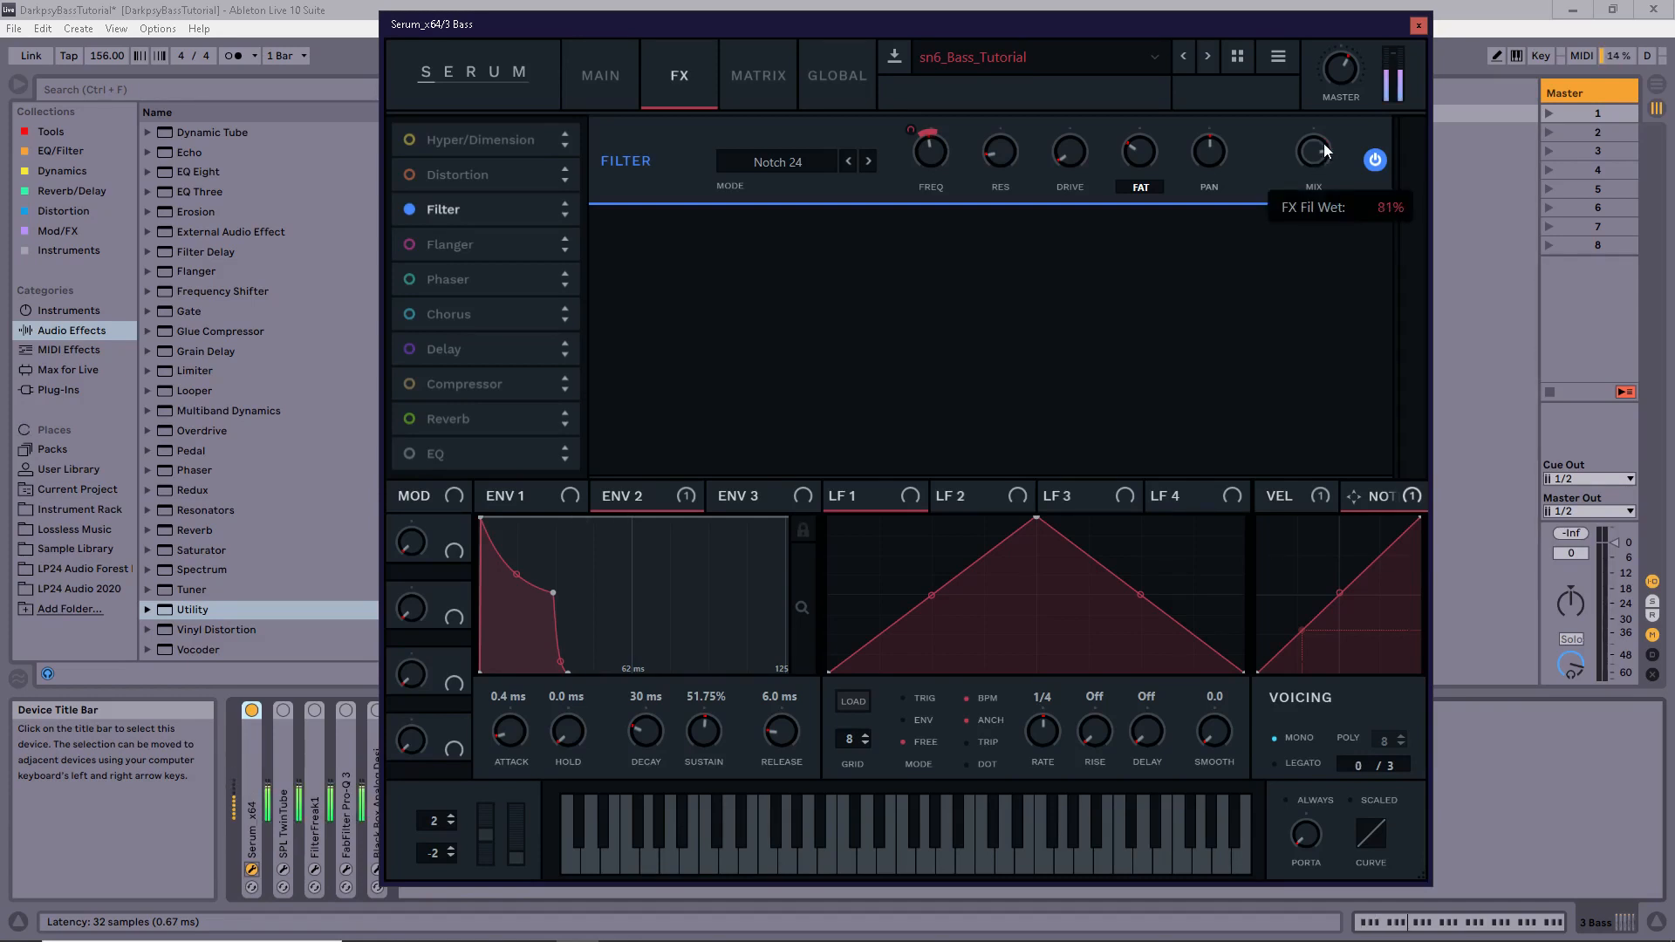
mouse_move(1319, 160)
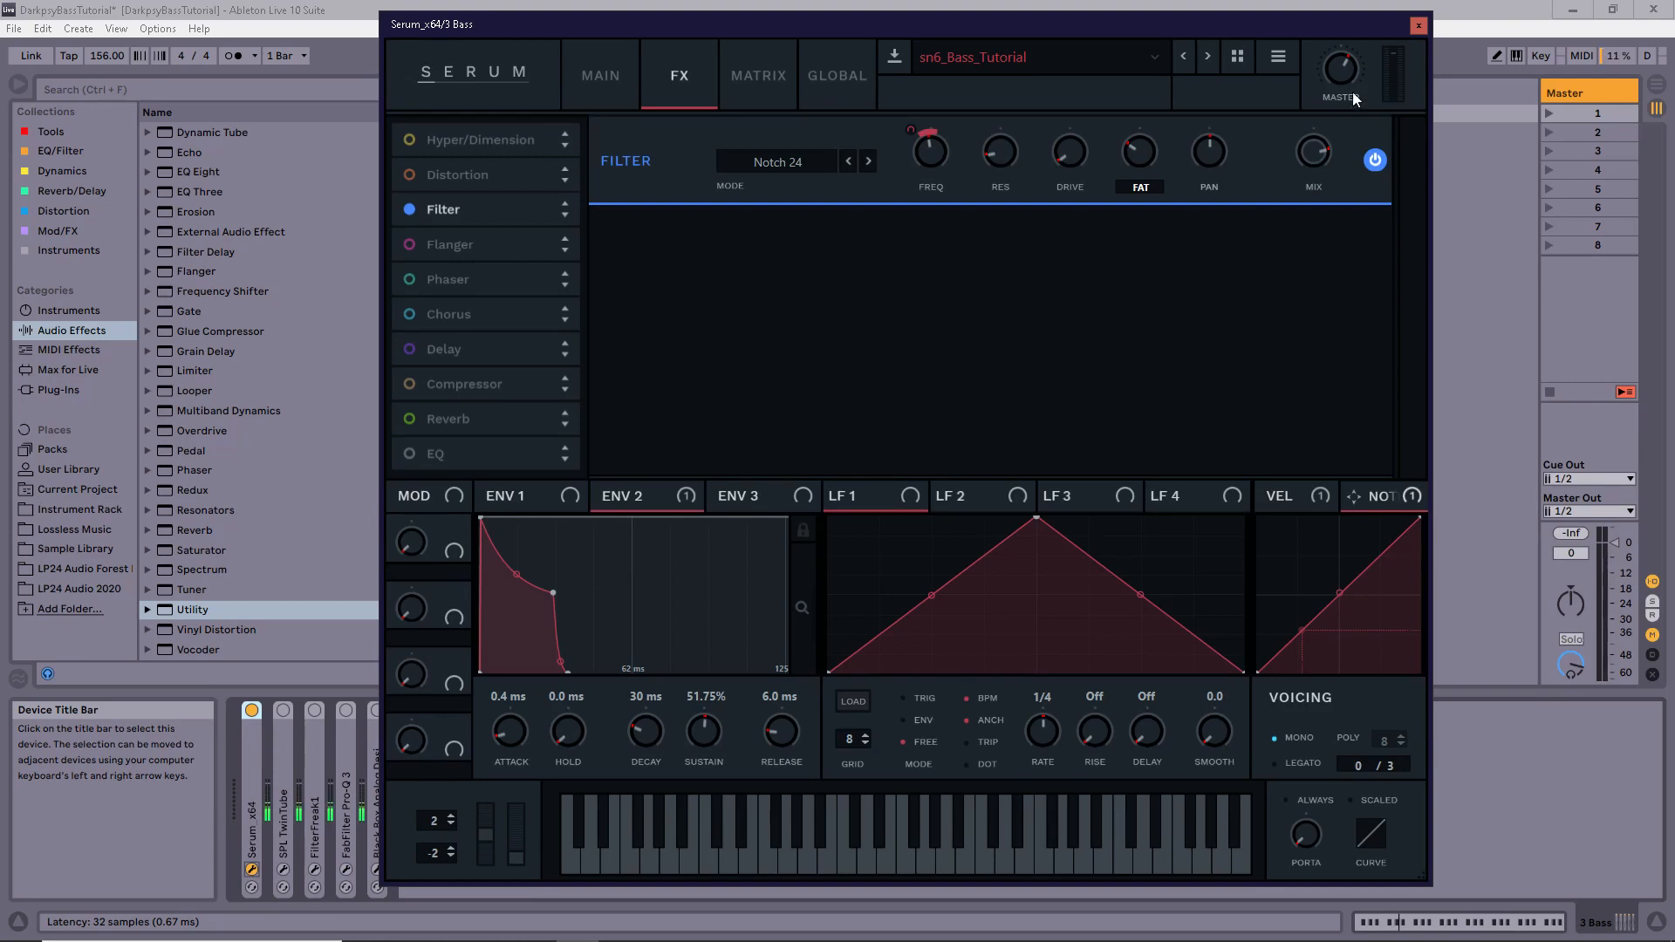
- Open Serum's modulation matrix and examine the velocity routing to Amp. and the available modulation targets
left_click(598, 83)
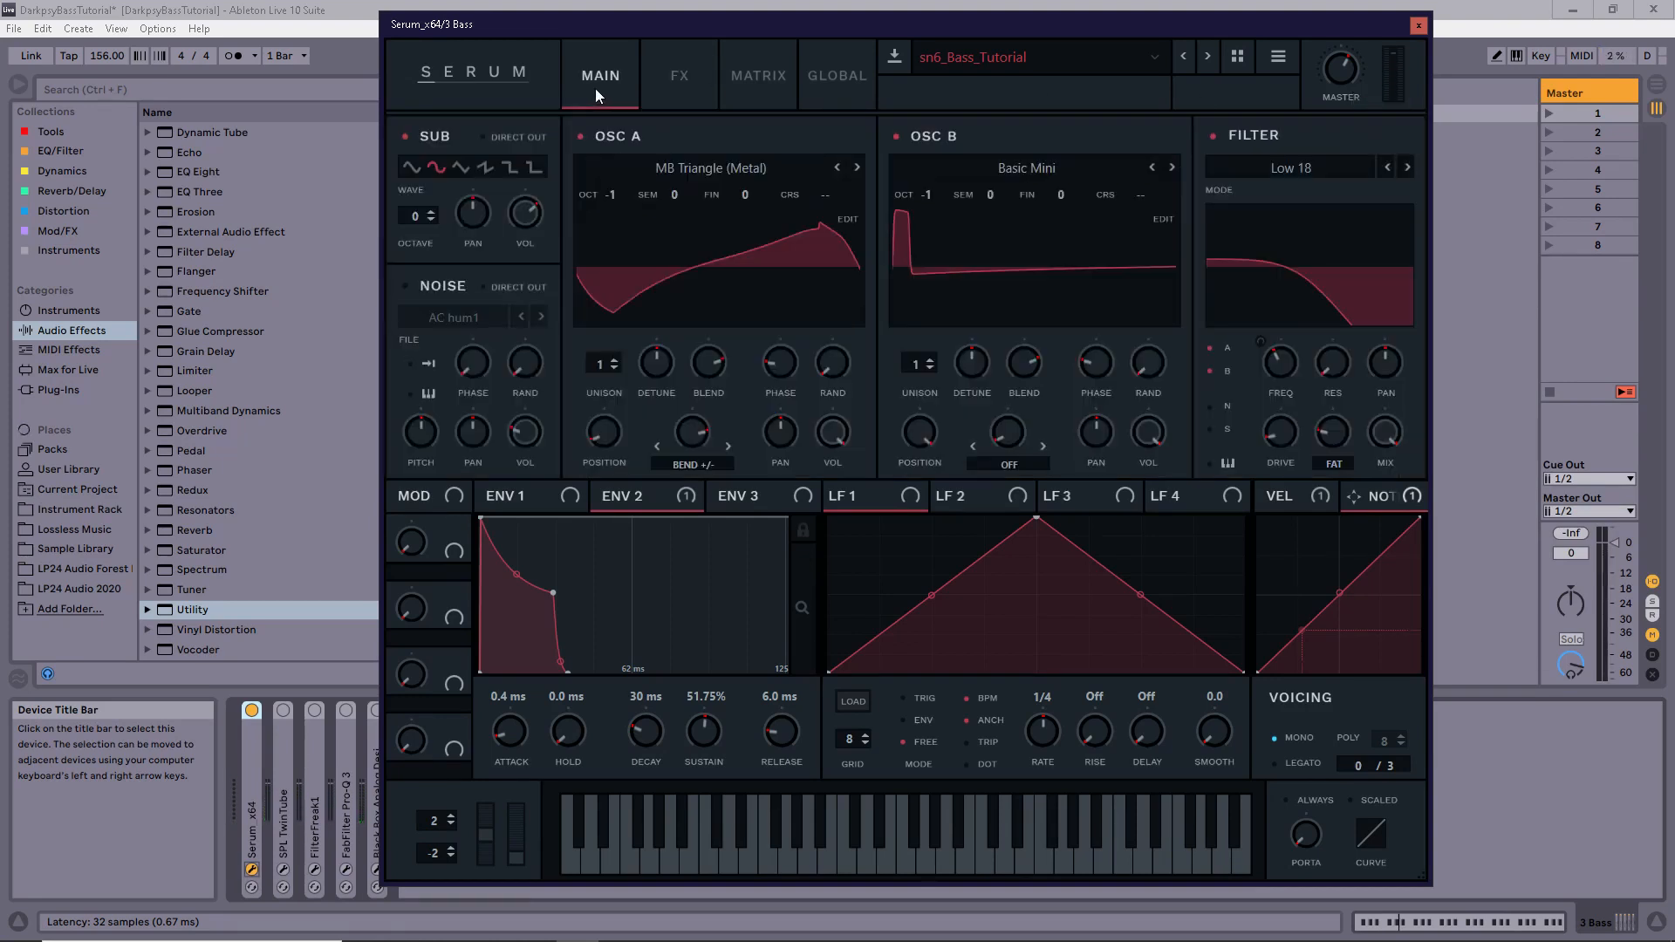
left_click(1419, 24)
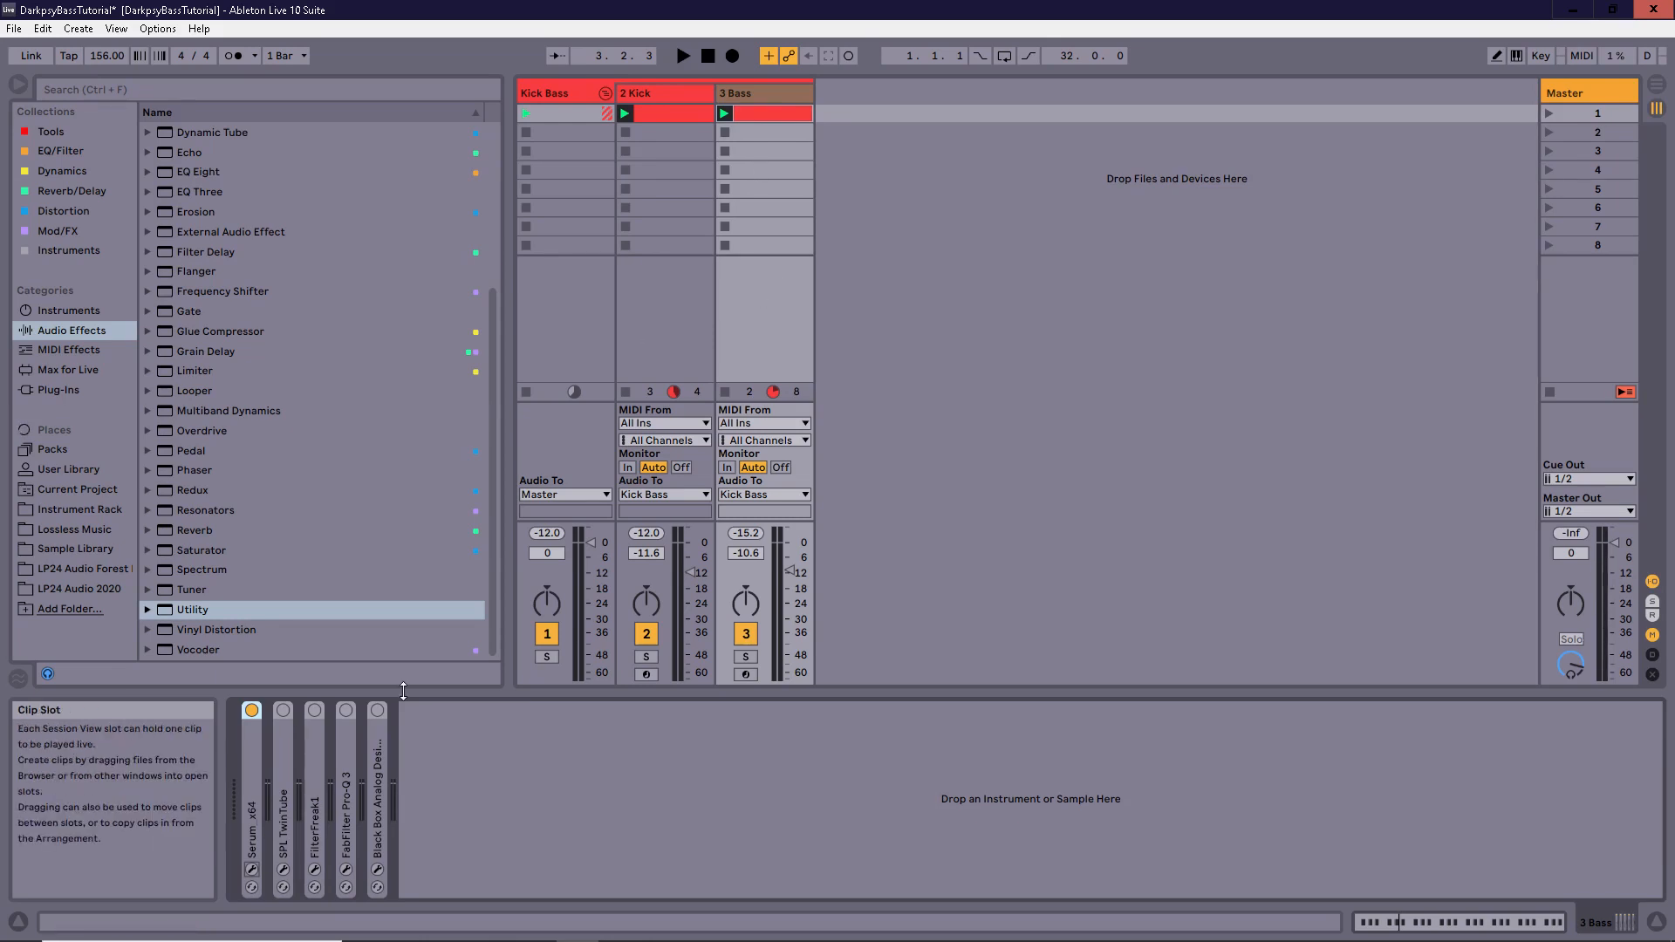
left_click(252, 870)
left_click(679, 77)
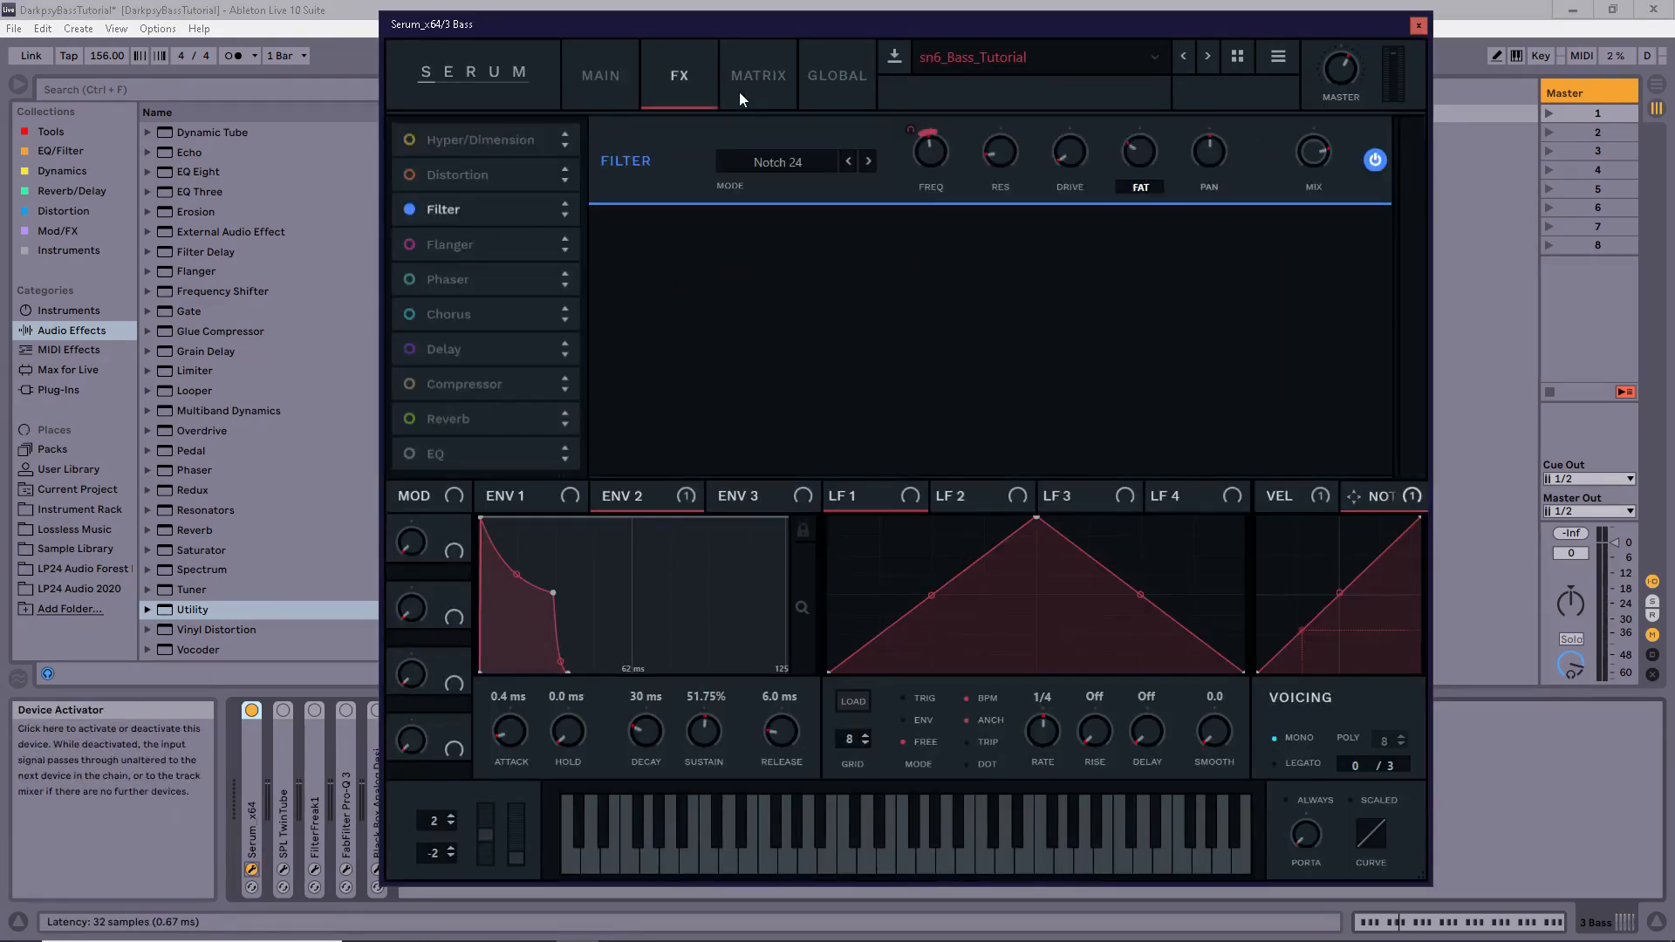
left_click(741, 87)
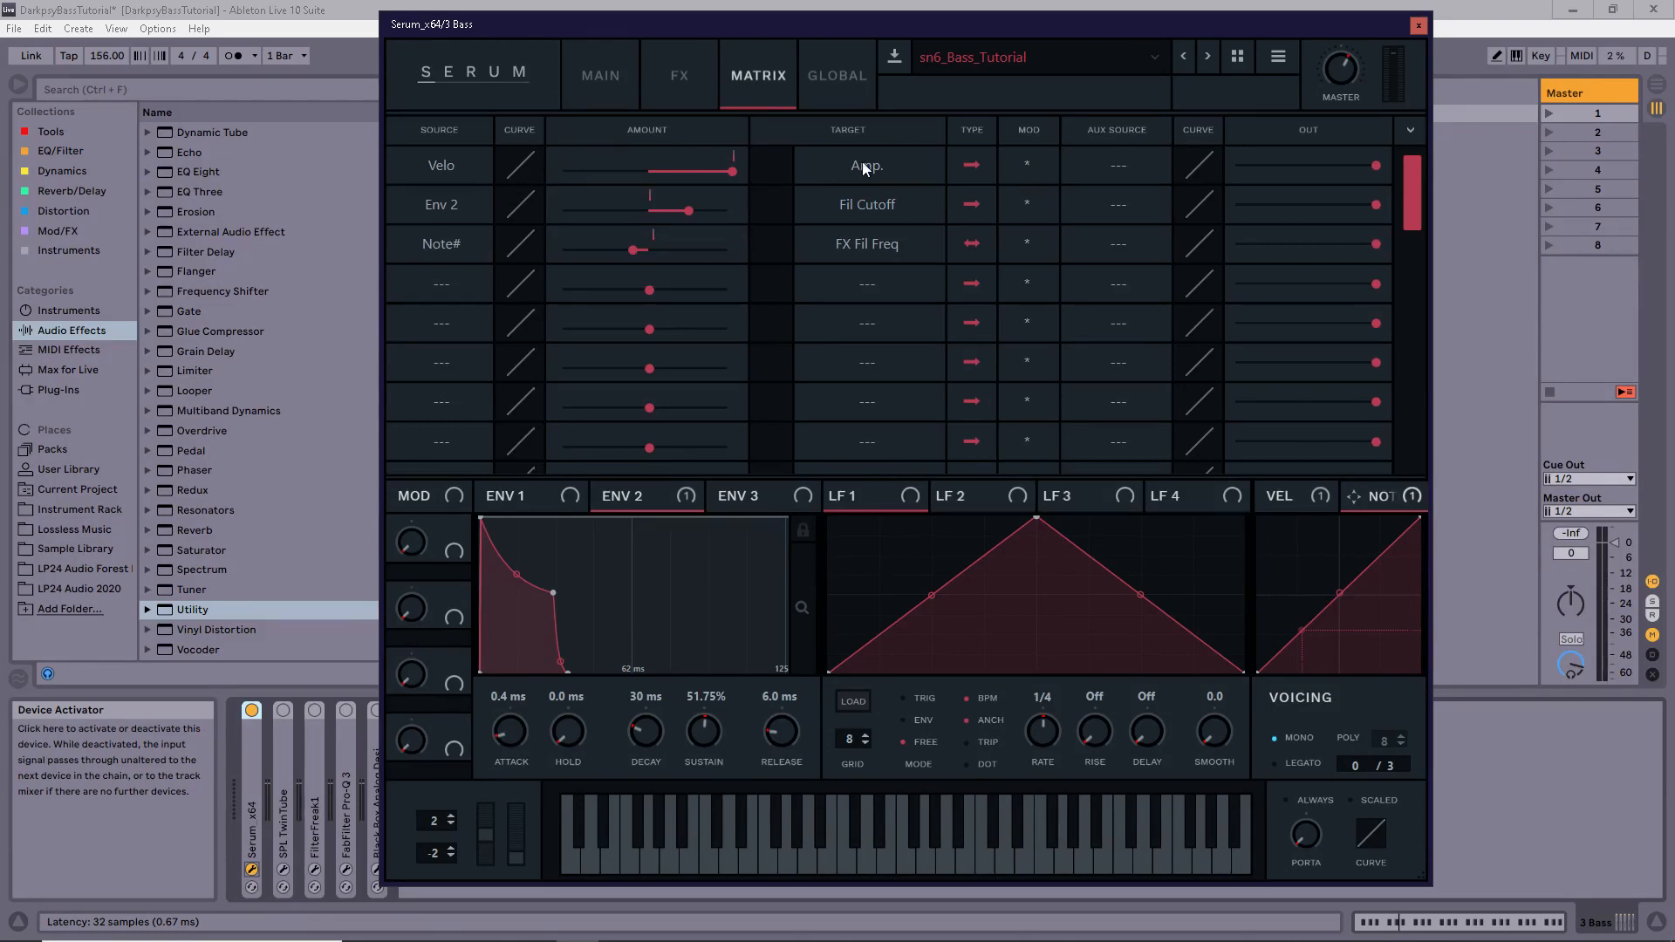
left_click(868, 323)
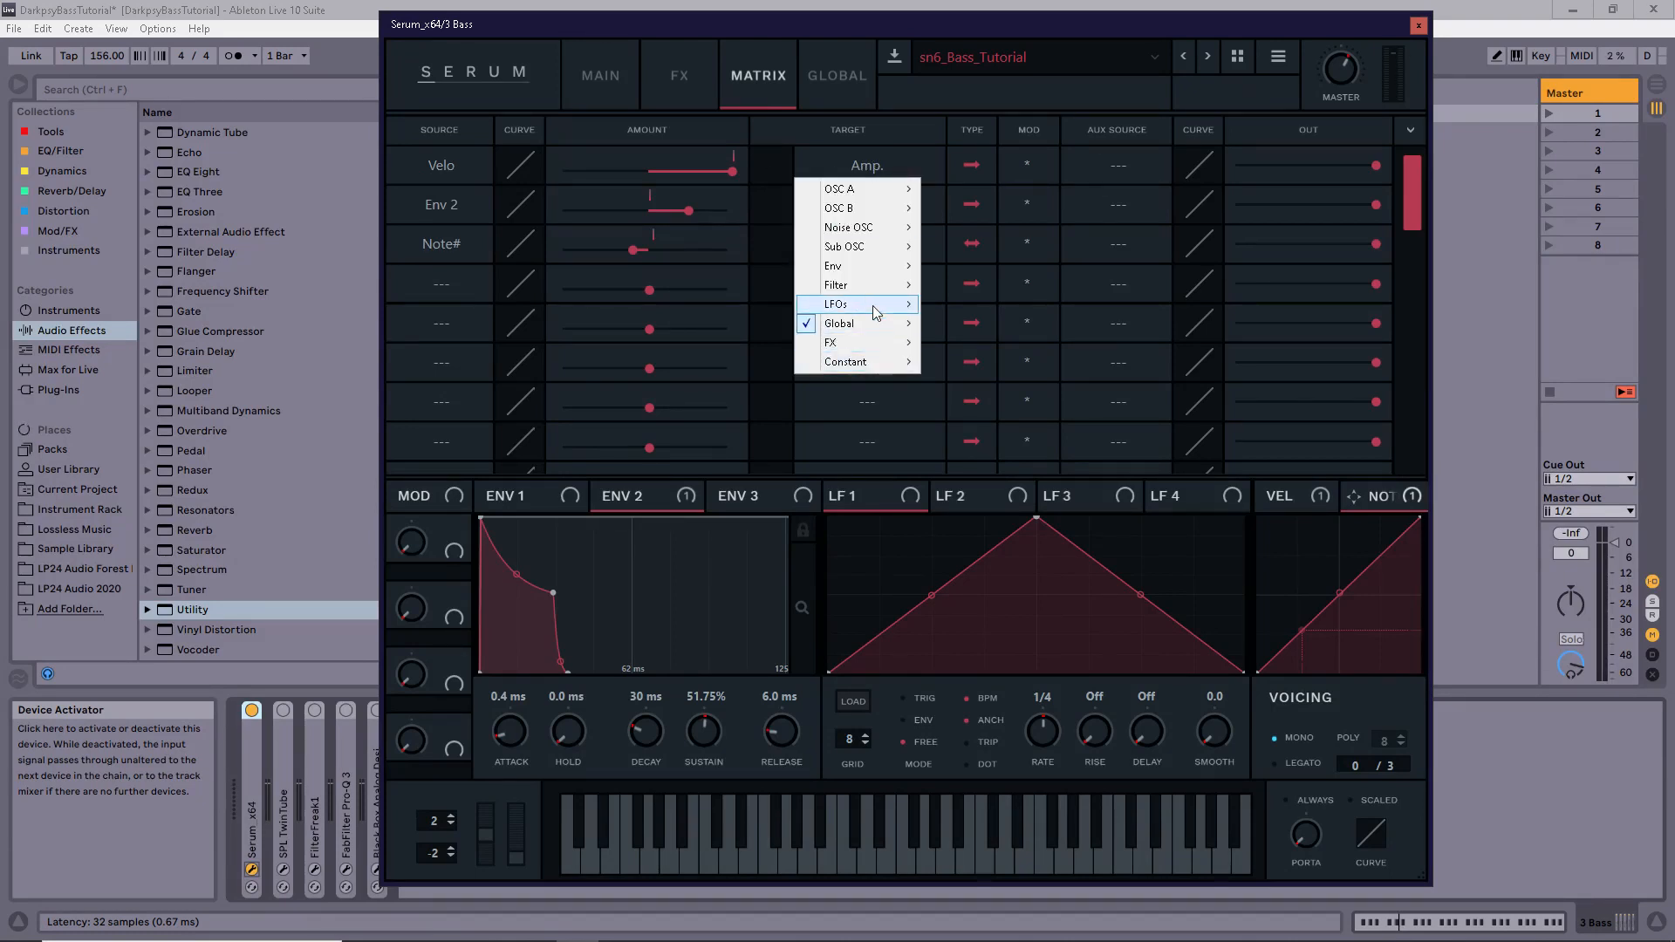
left_click(1290, 26)
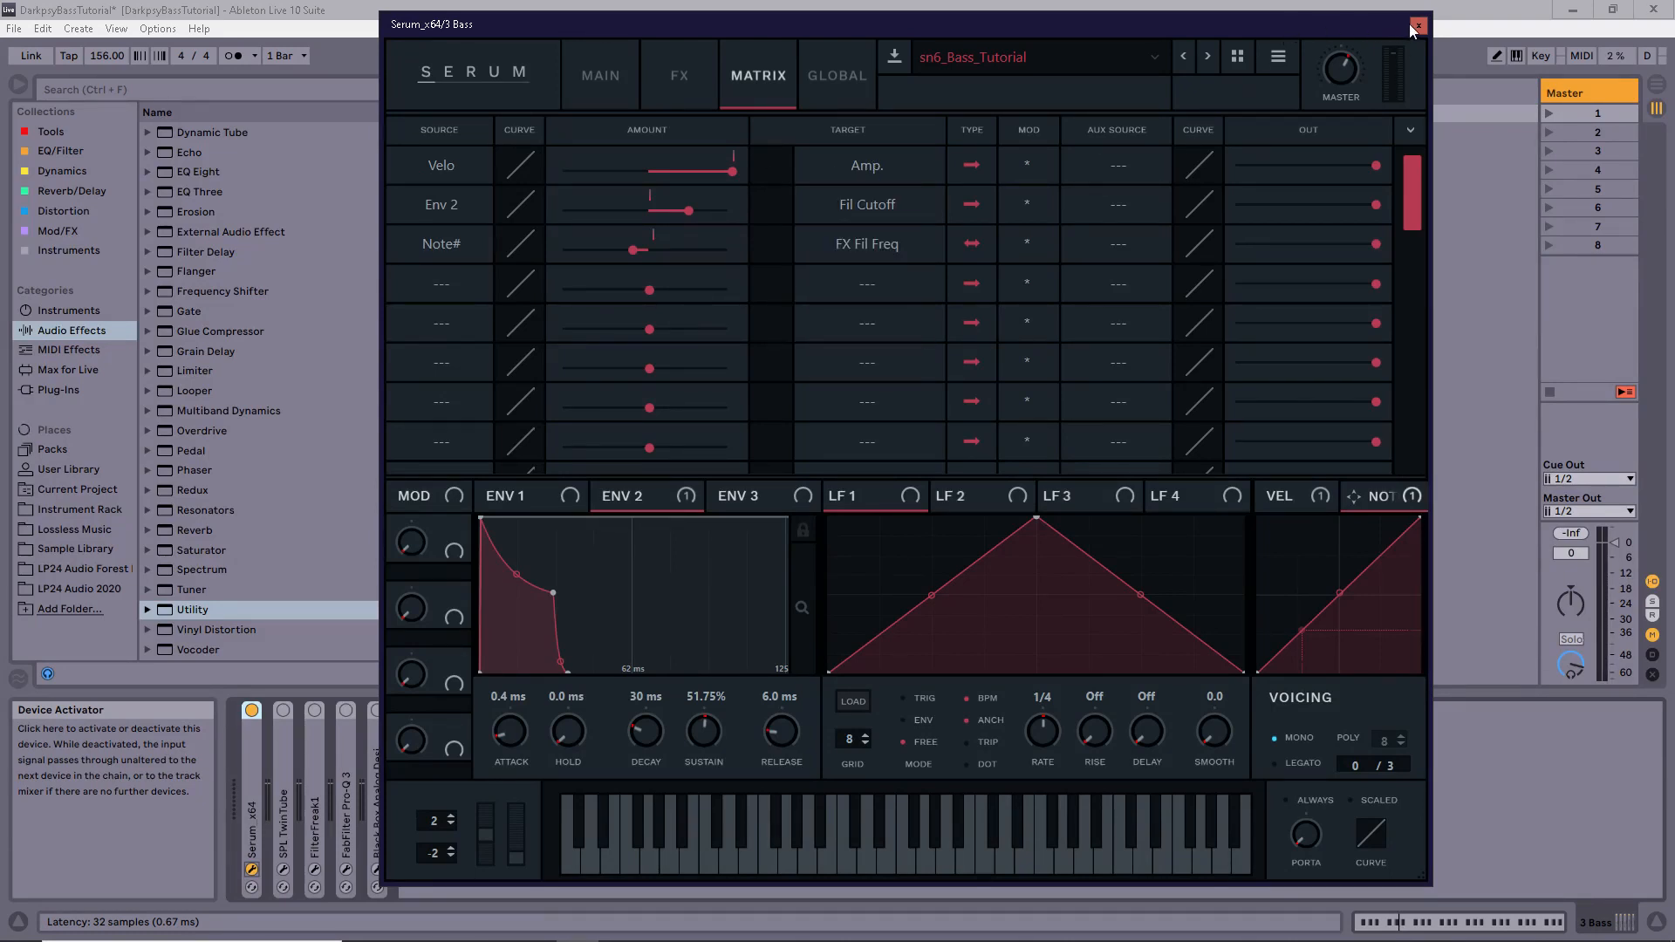
left_click(1418, 25)
- Open the Bass clip, select the lower-velocity first note of each beat, and play the clip to hear the accents
double_click(779, 118)
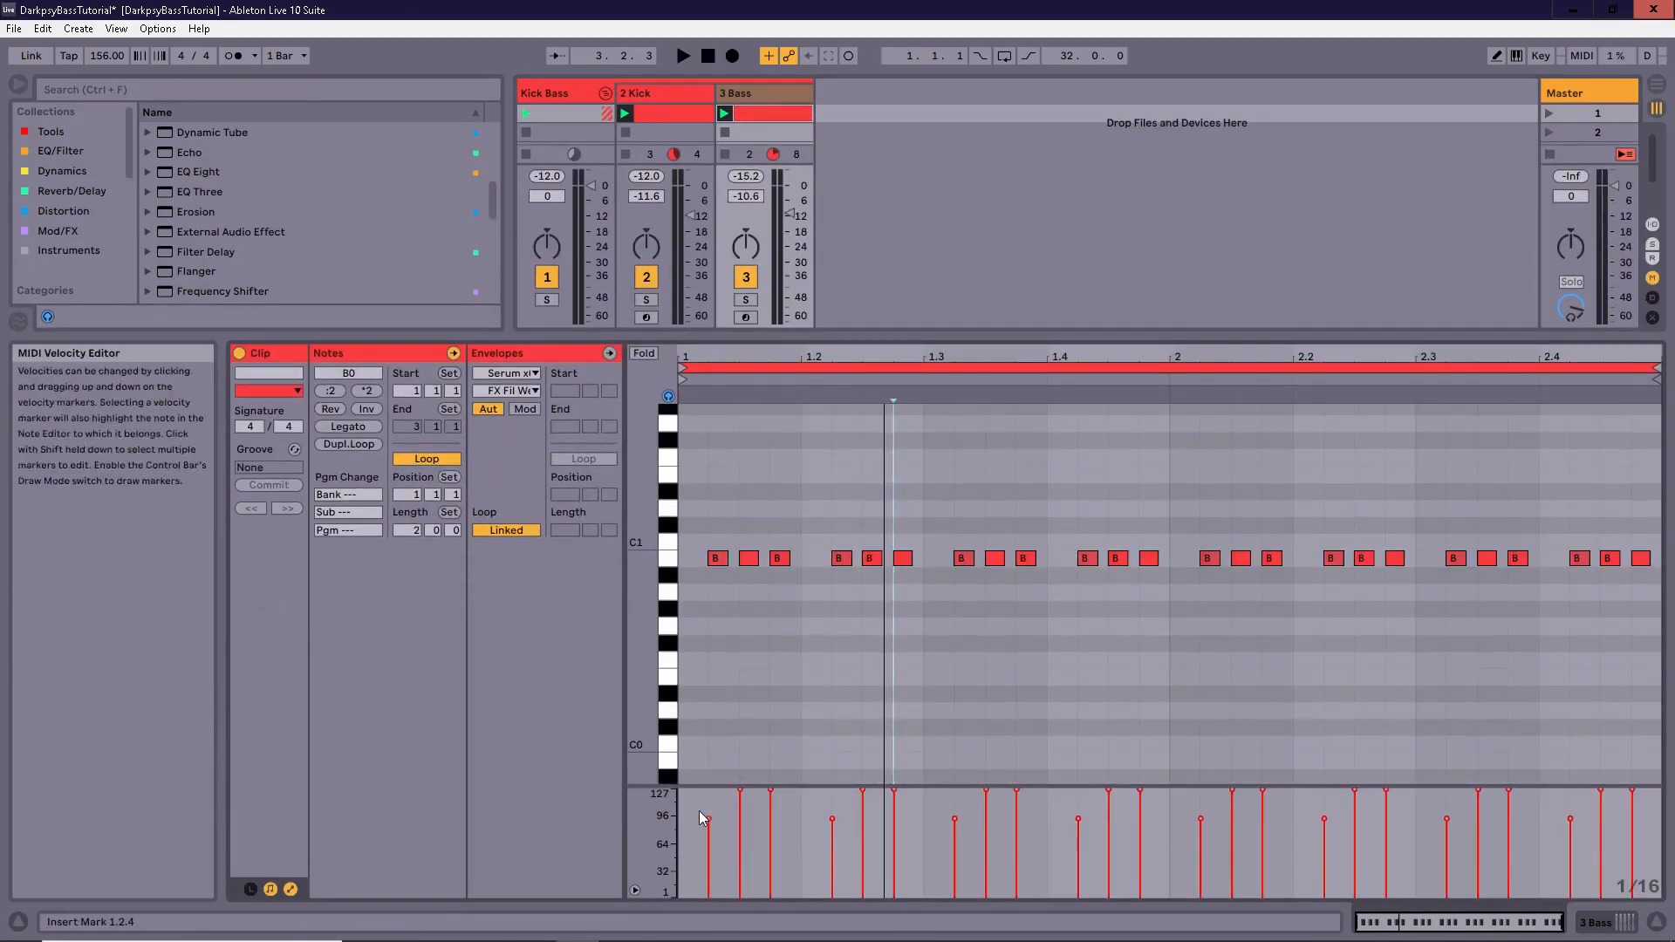
left_click_drag(699, 810, 1597, 829)
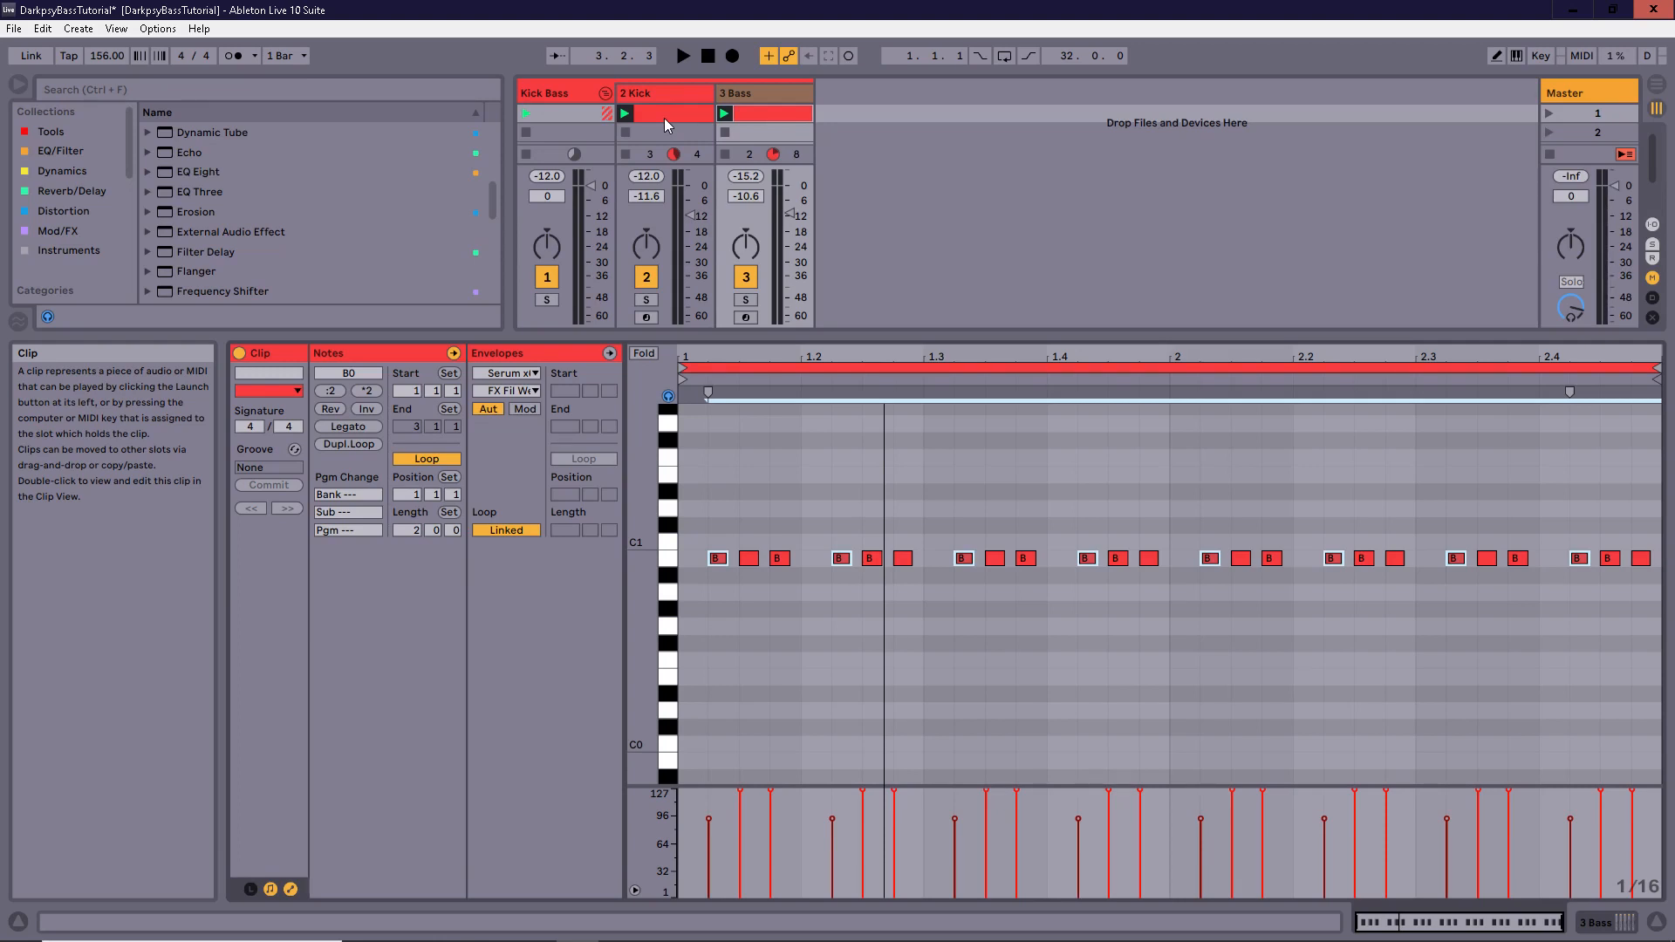
left_click(699, 564)
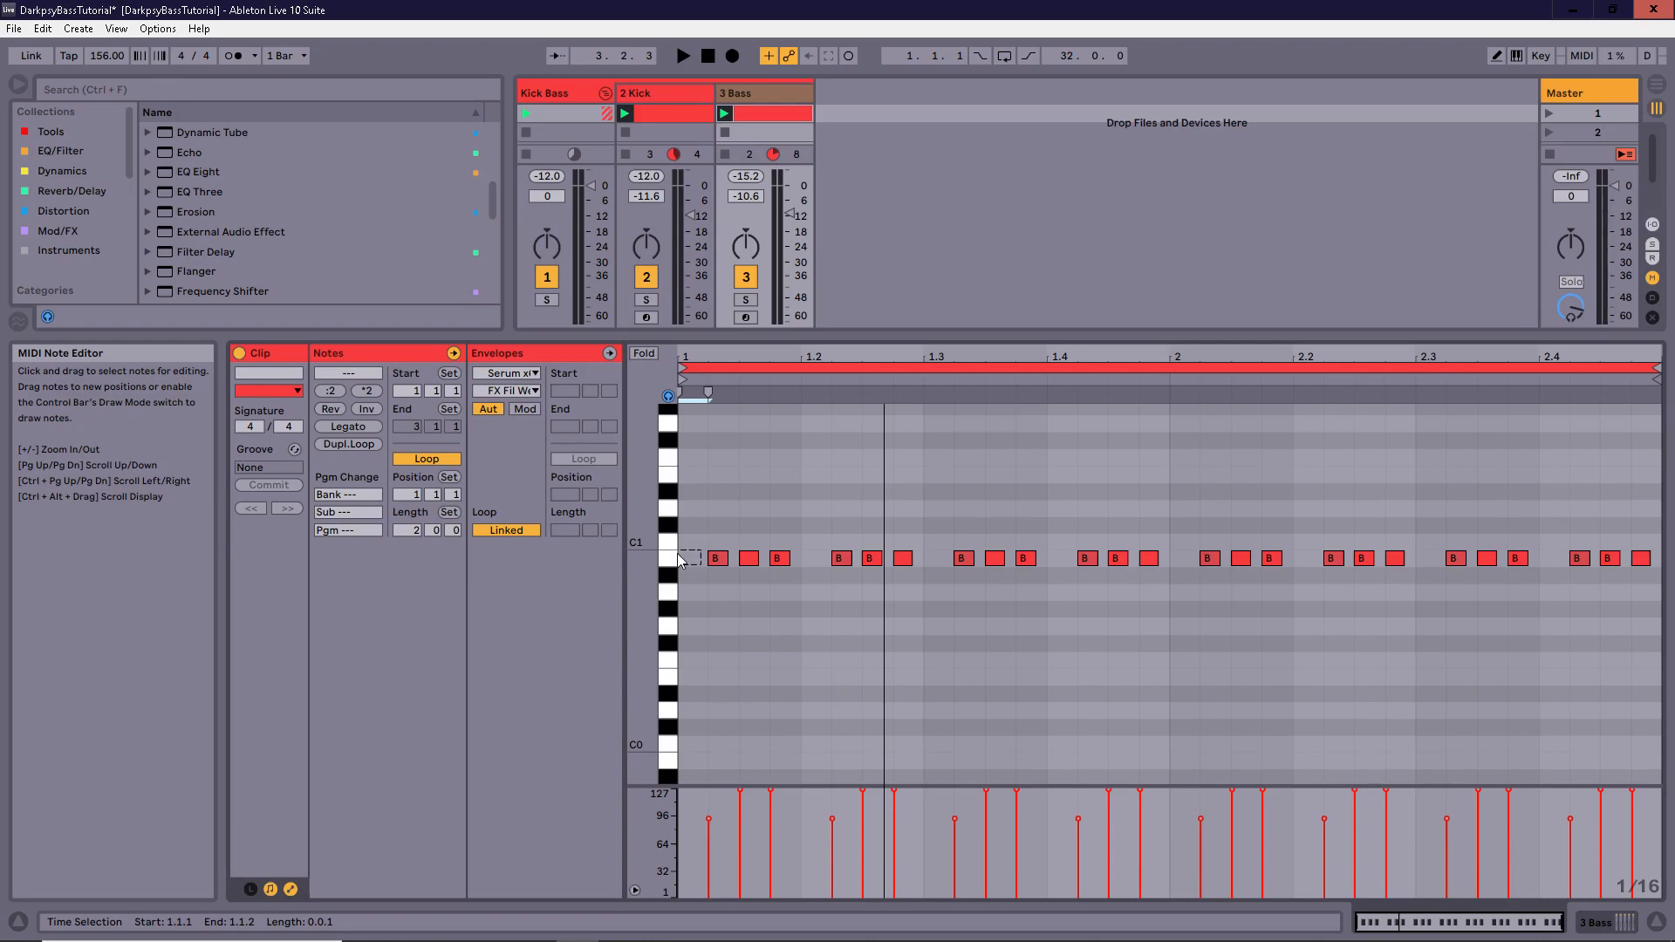
left_click(677, 558)
left_click(693, 559)
left_click(710, 561)
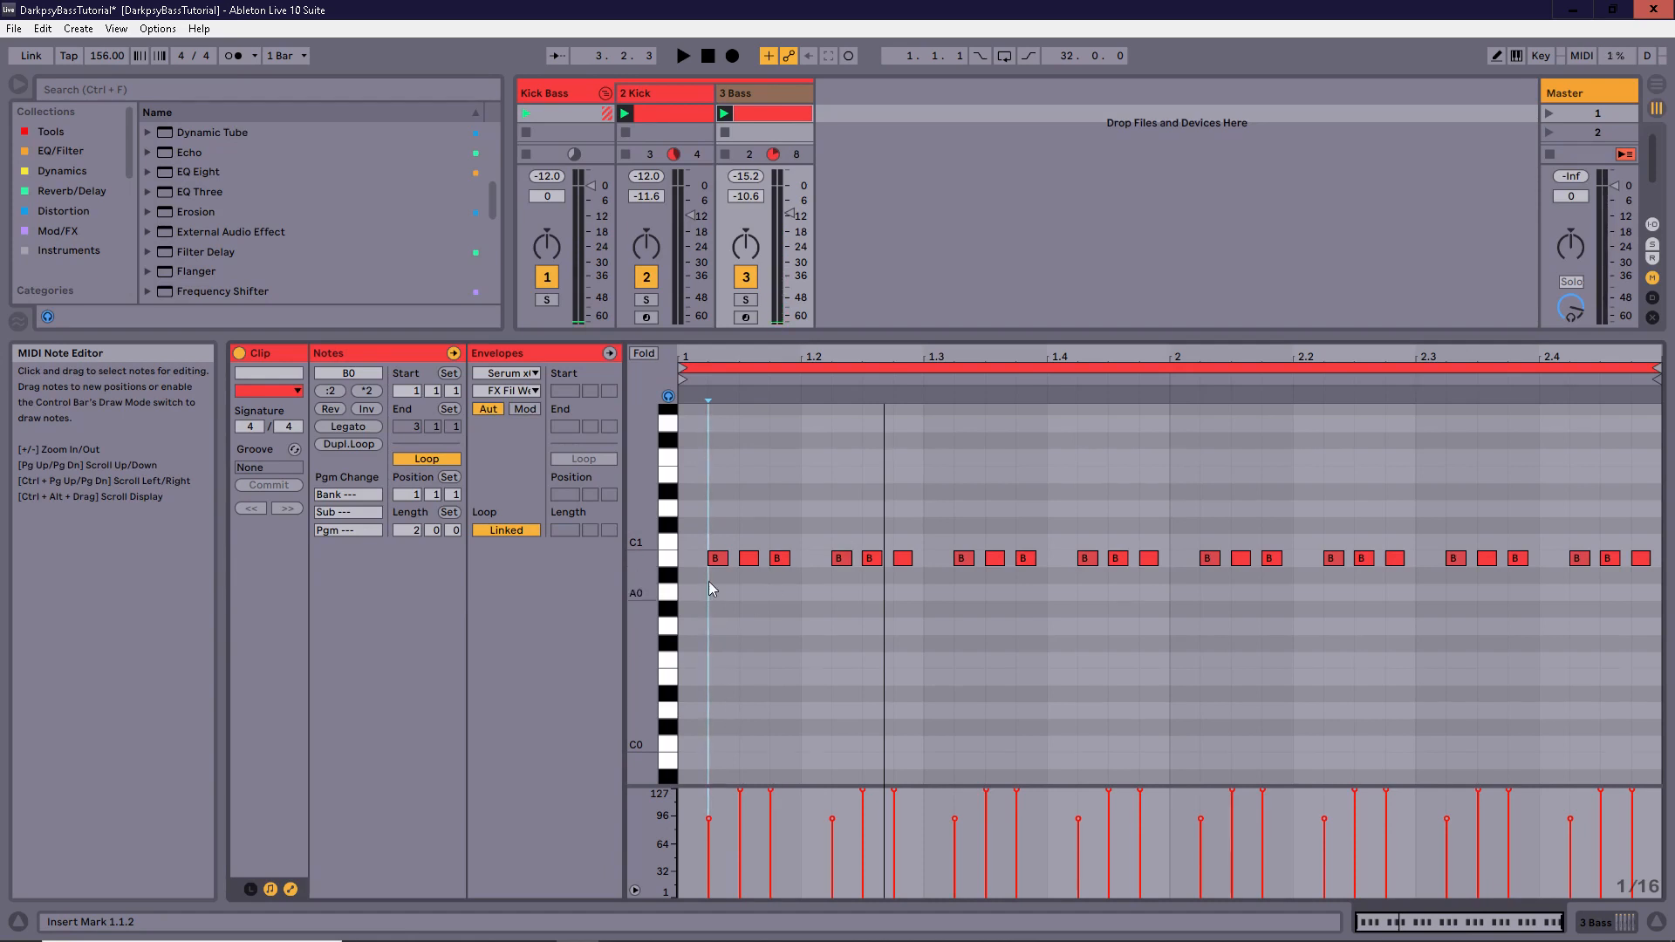
left_click_drag(698, 845, 1599, 815)
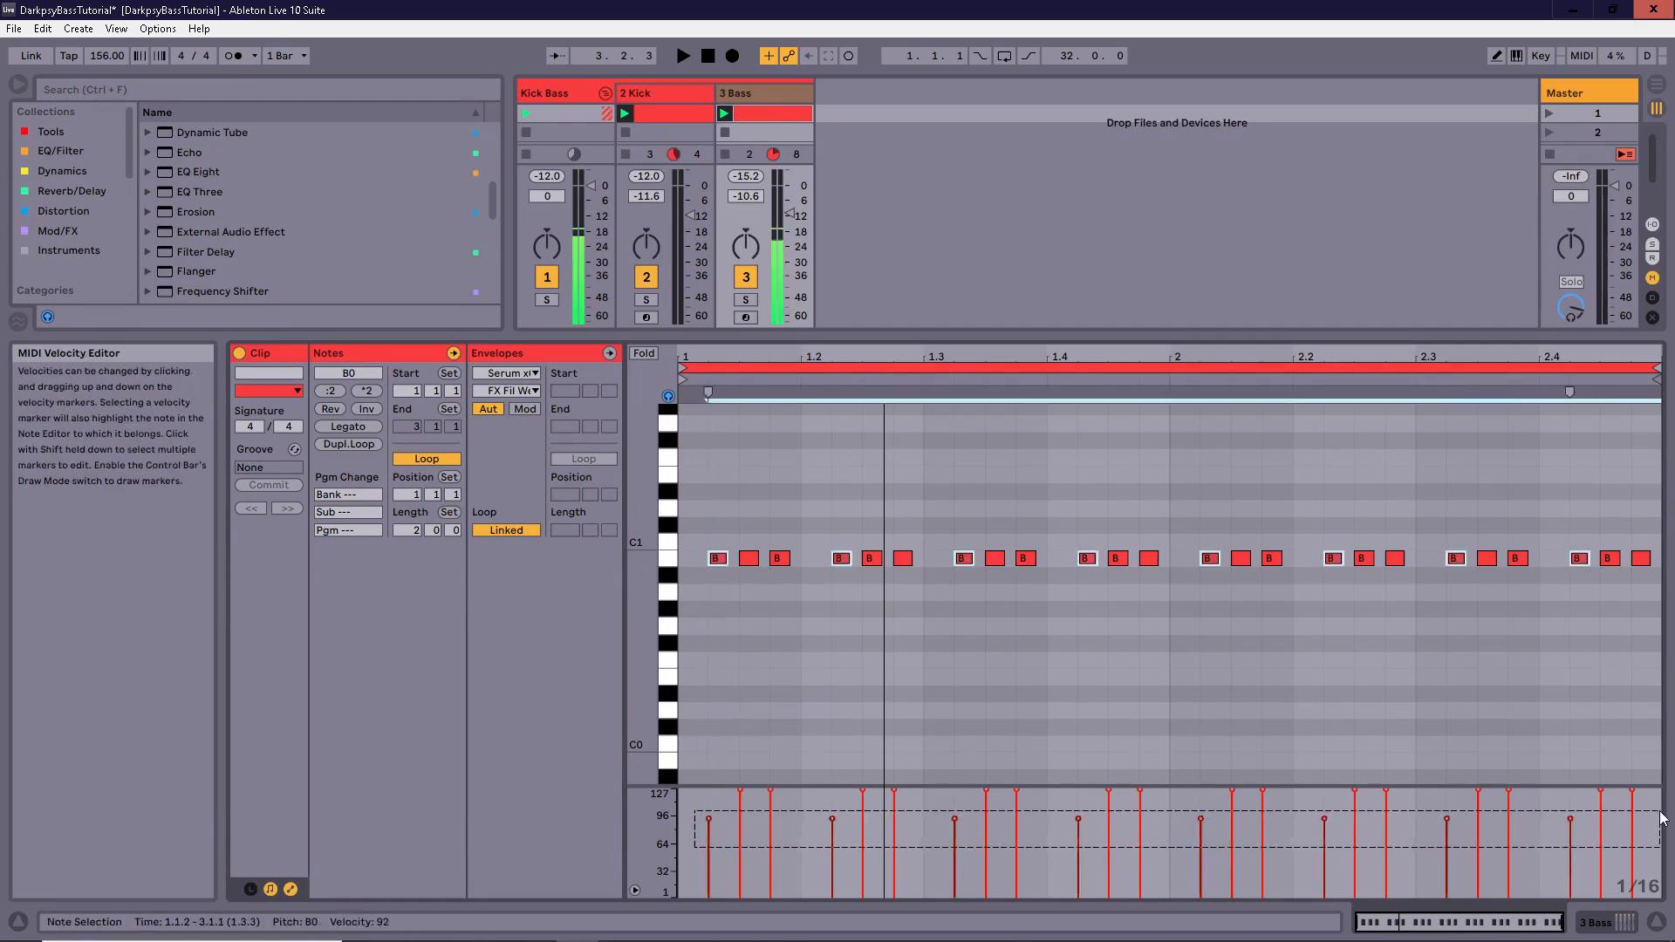
key("space")
left_click(1088, 642)
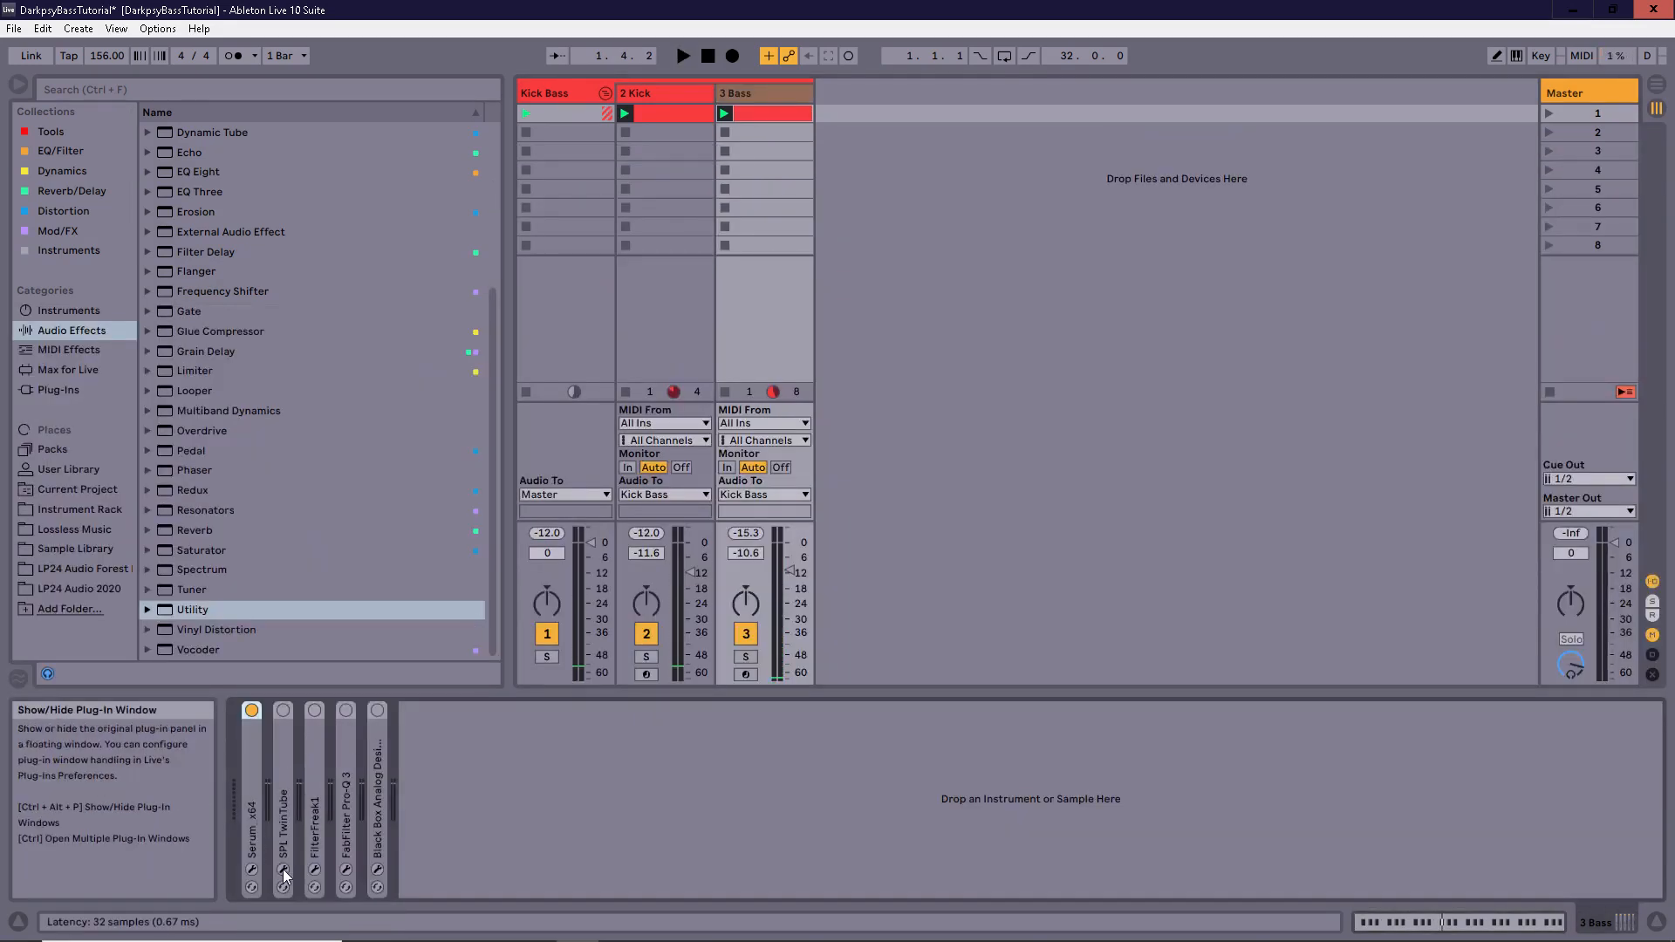
- Activate SPL TwinTube on the Bass track and audition its harmonics and saturation during playback
left_click(283, 871)
left_click(284, 710)
key("space")
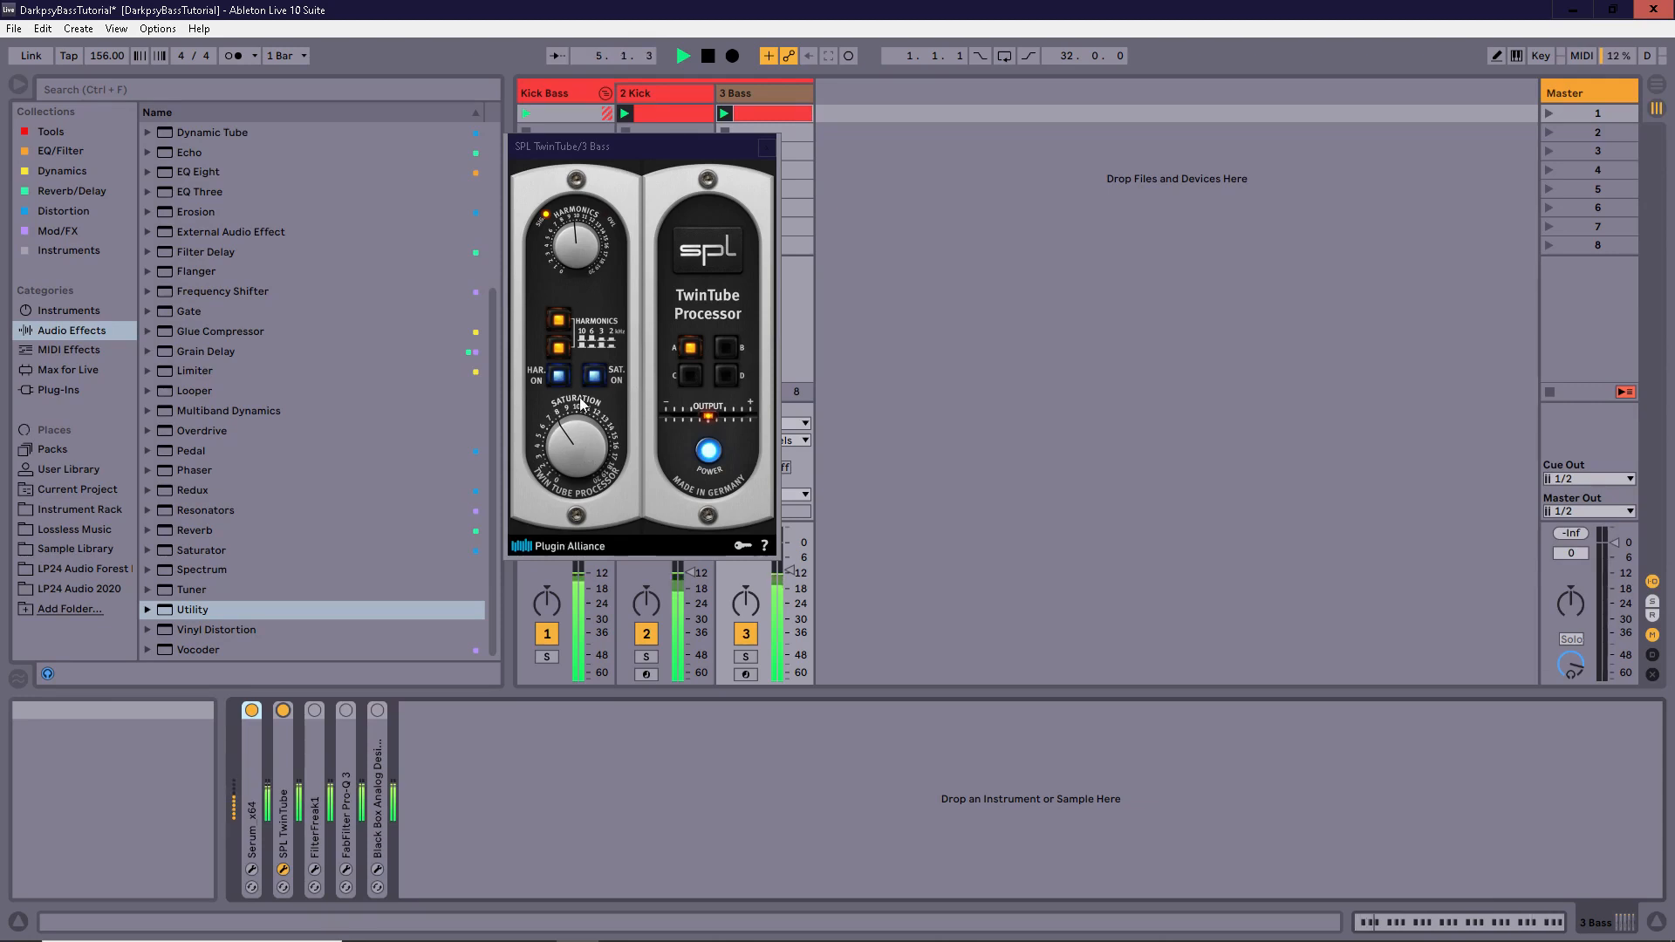
key("space")
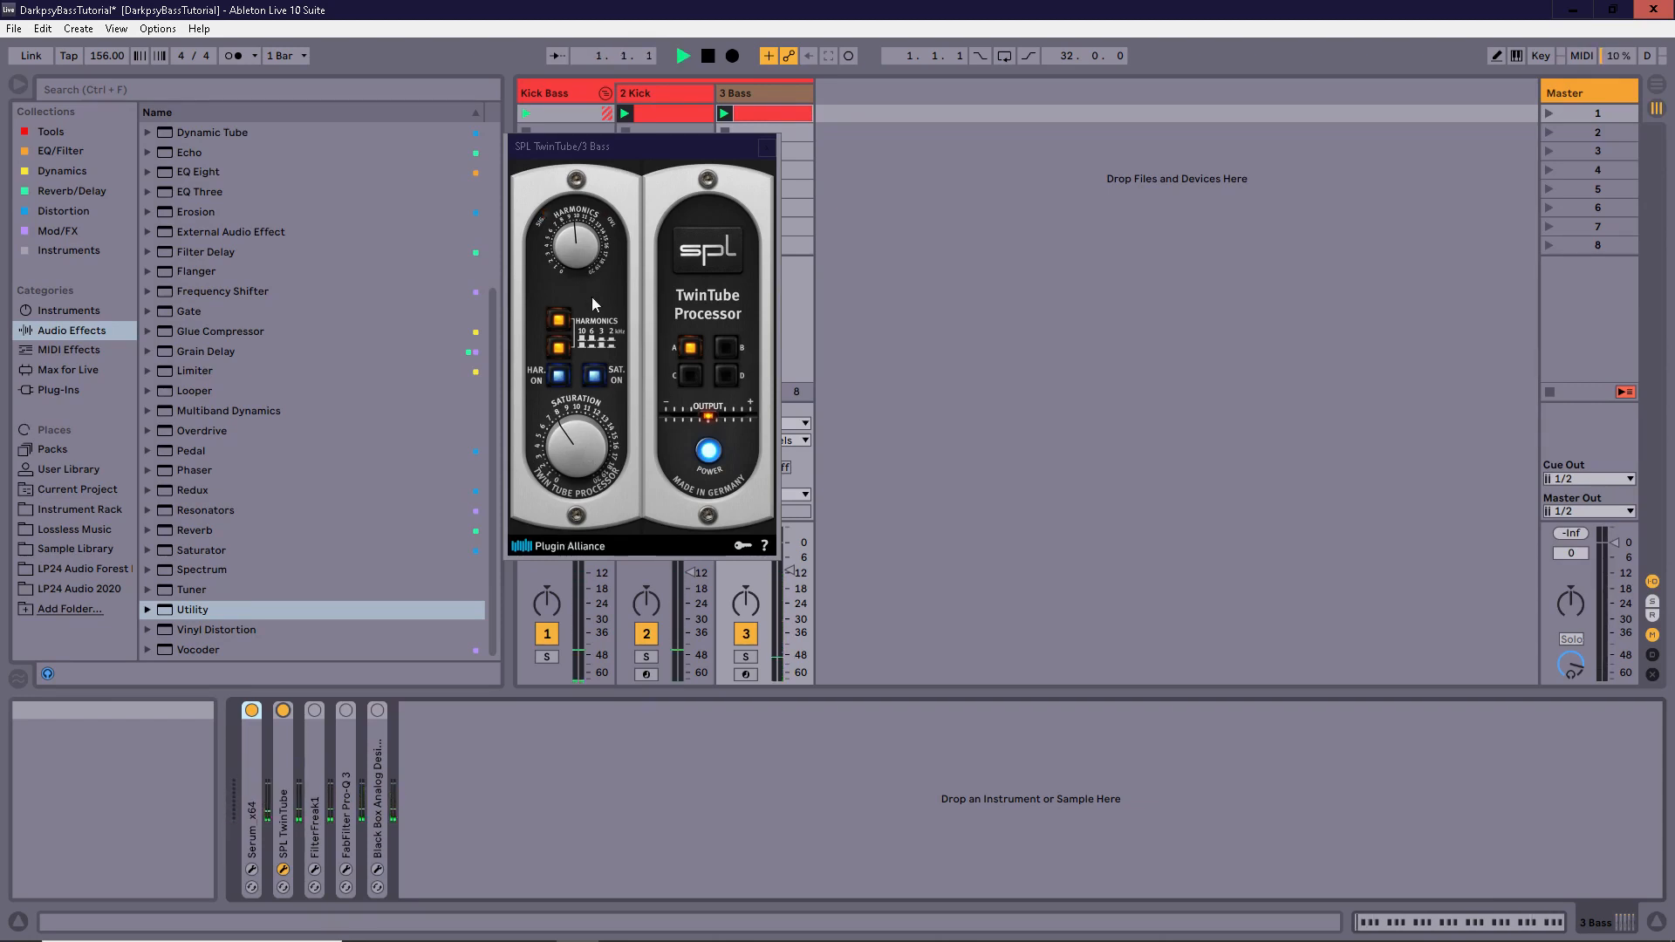
key("space")
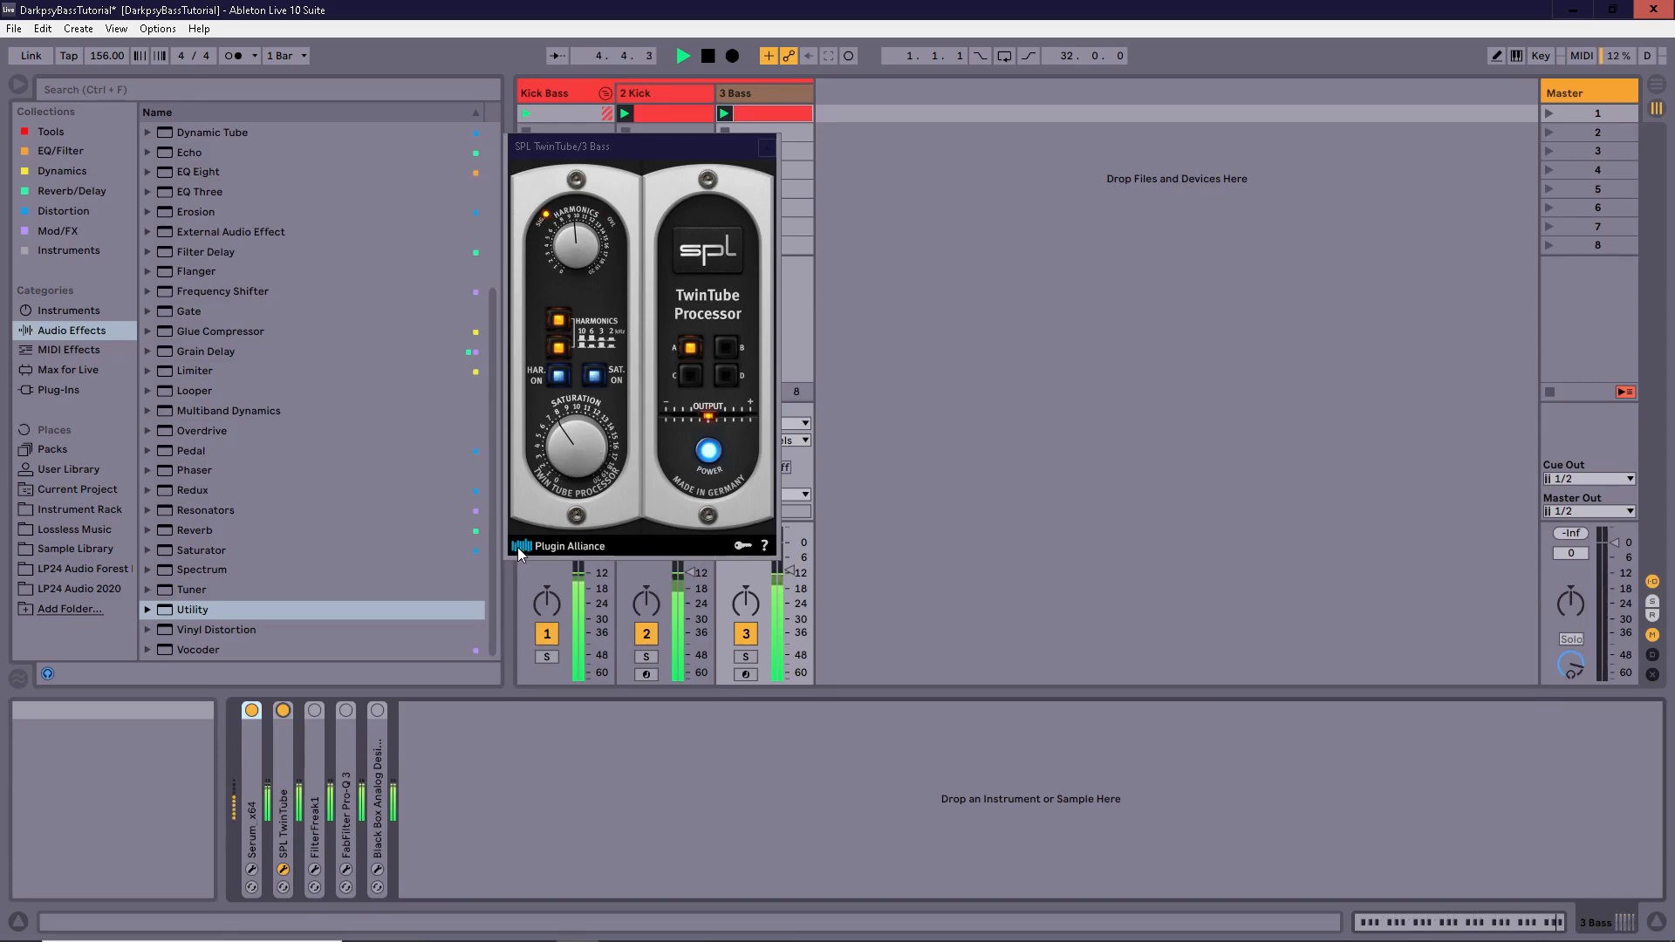
left_click(283, 869)
- Open and activate FilterFreak1 on the Bass track and start playback with its mix turned towards wet
left_click(314, 870)
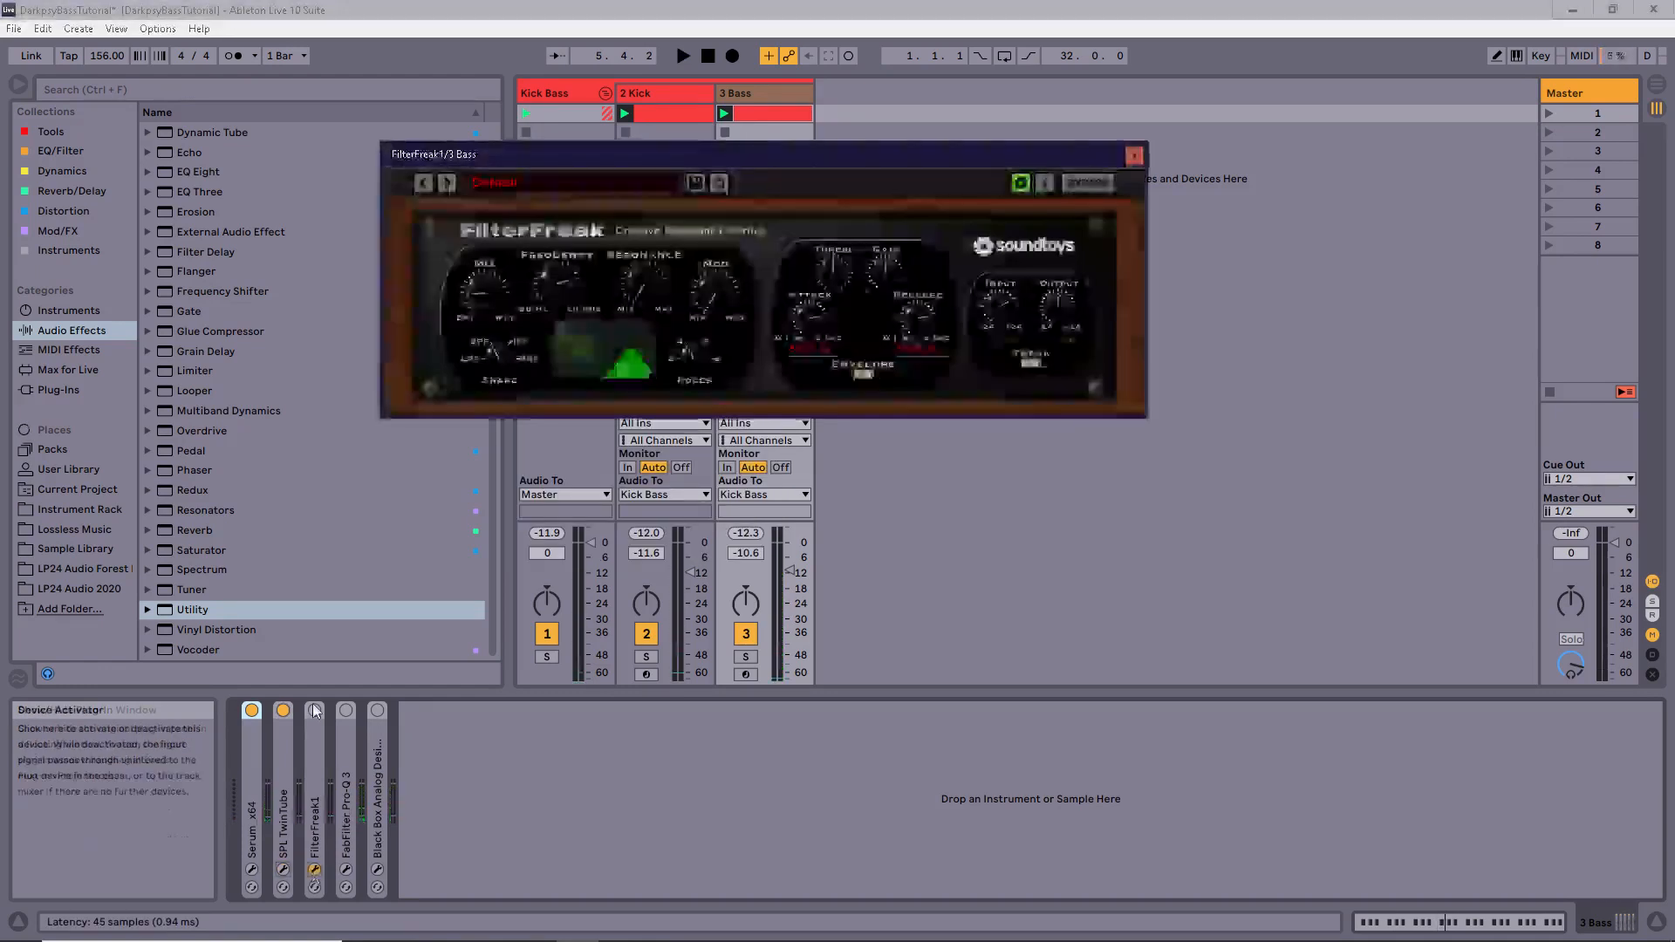
left_click(315, 710)
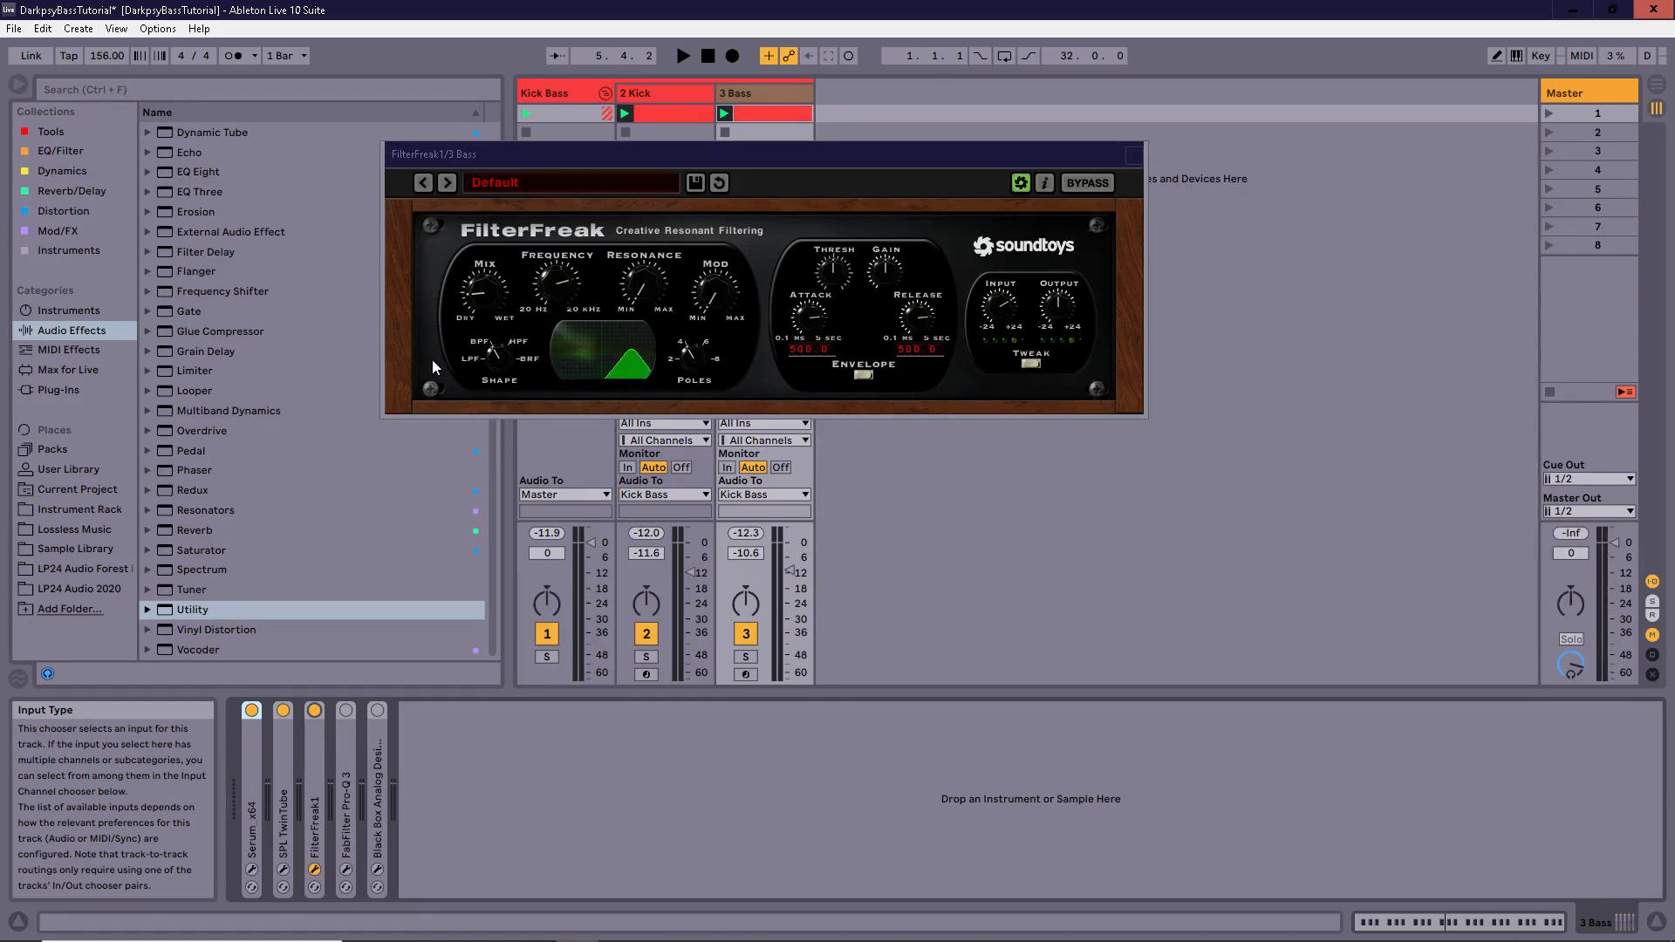
left_click(492, 284)
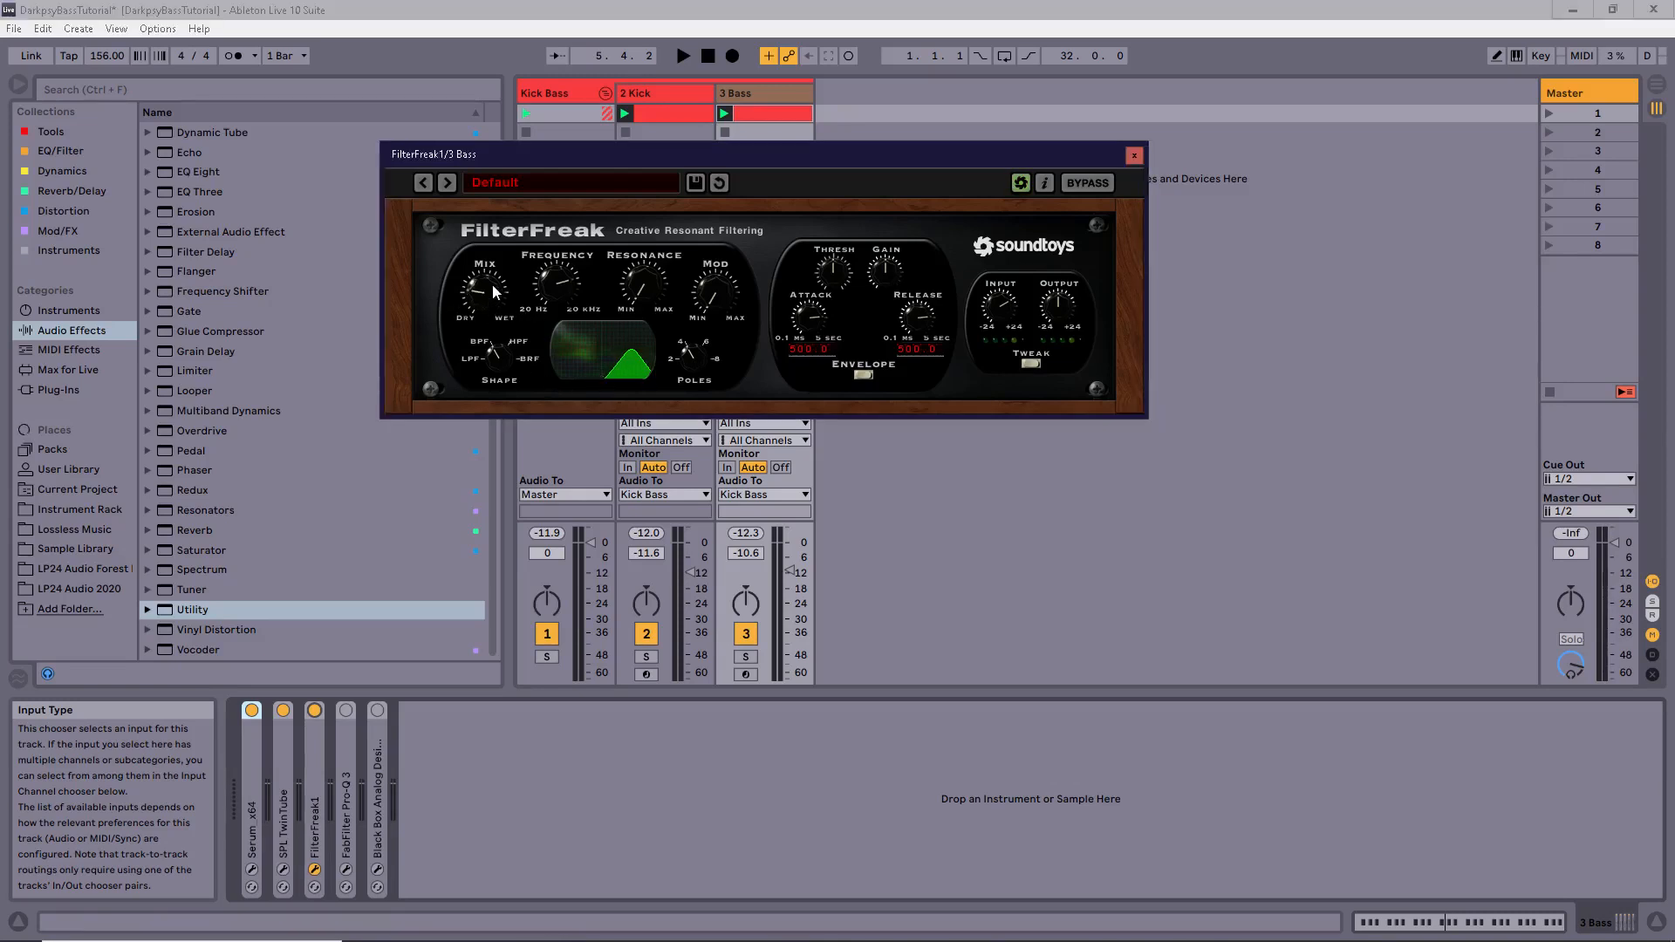
key("space")
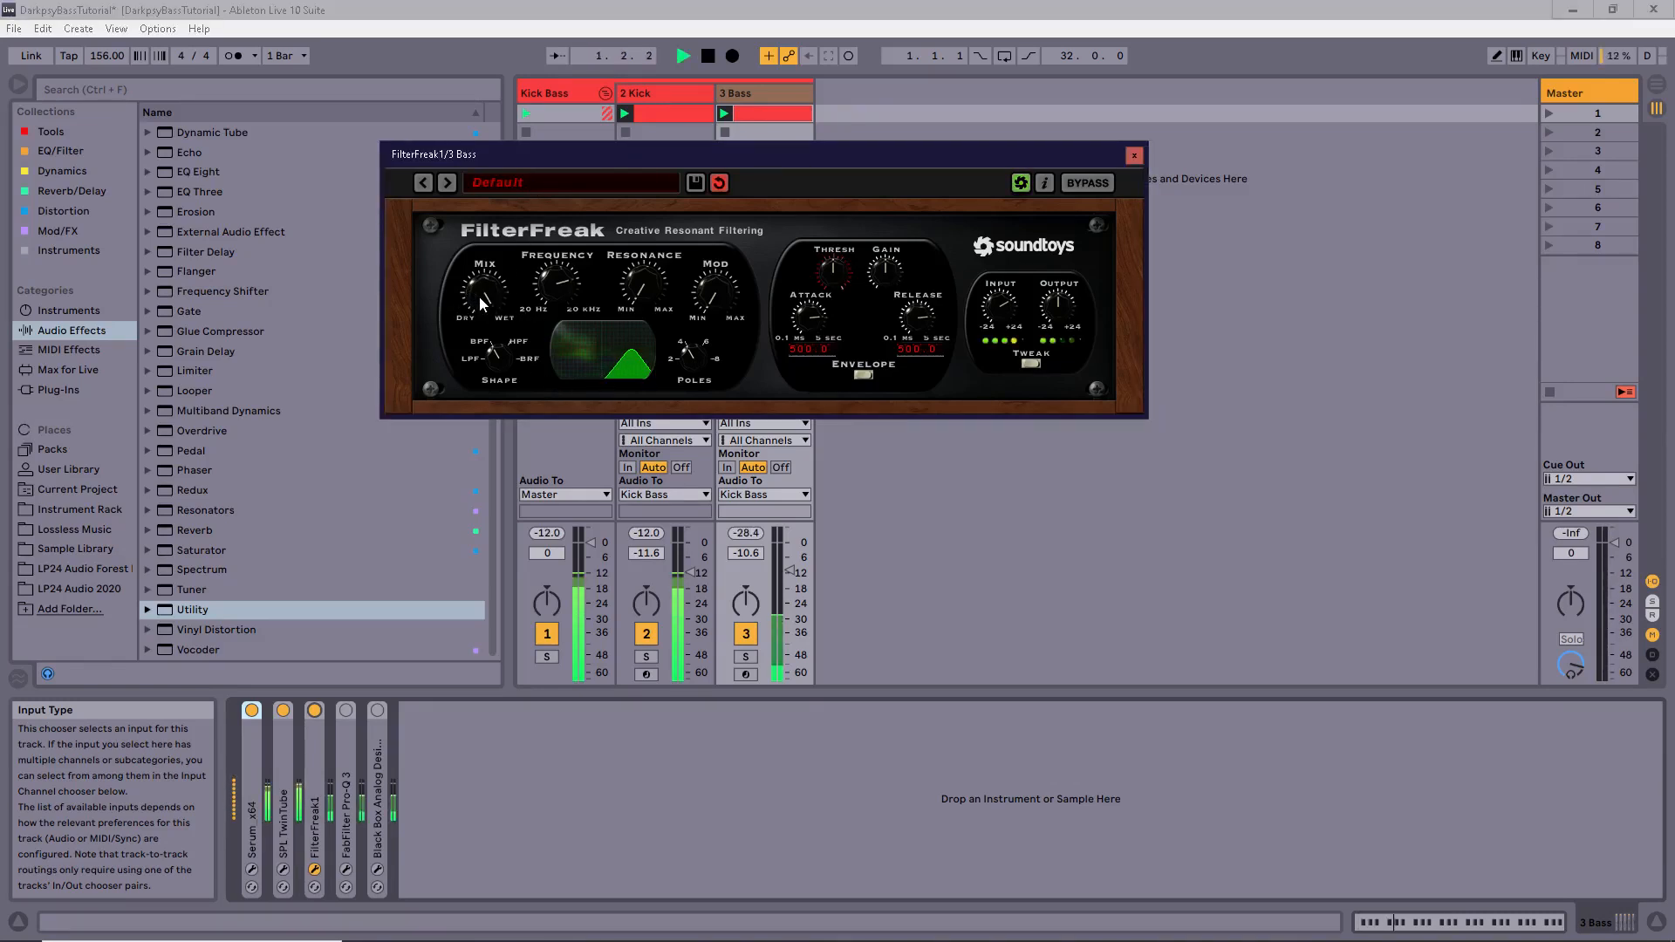
- Mute the Kick track and adjust FilterFreak's frequency and mix while the bass plays alone
left_click(646, 635)
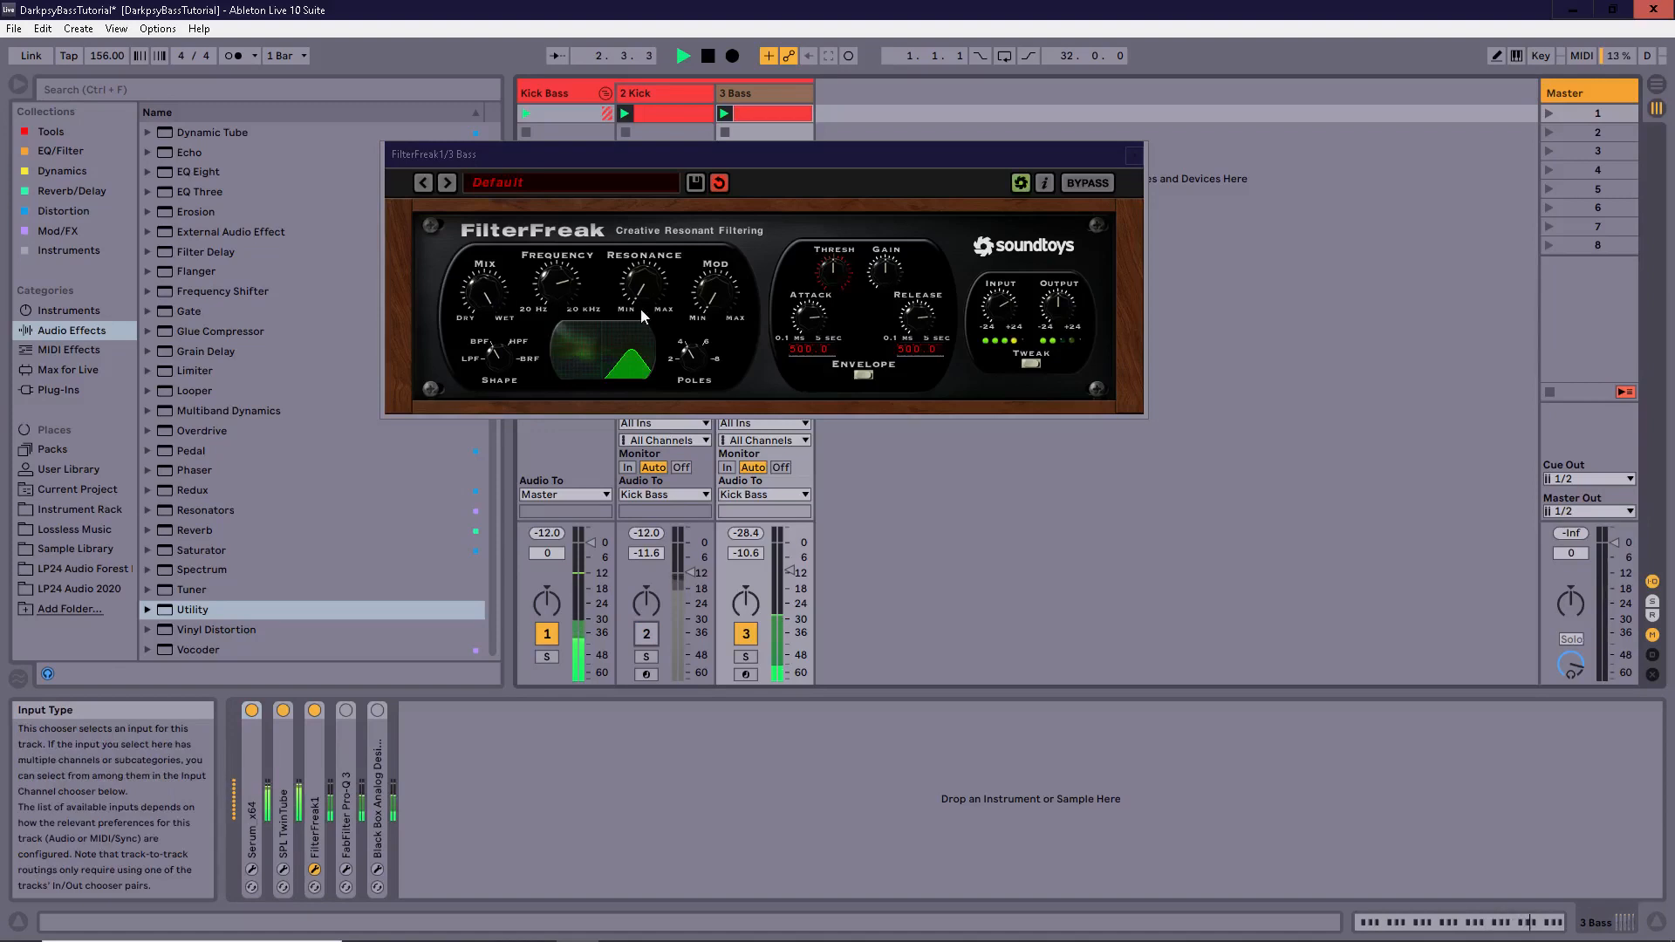
mouse_move(567, 286)
left_mouse_down()
mouse_move(562, 353)
mouse_move(568, 292)
left_mouse_up()
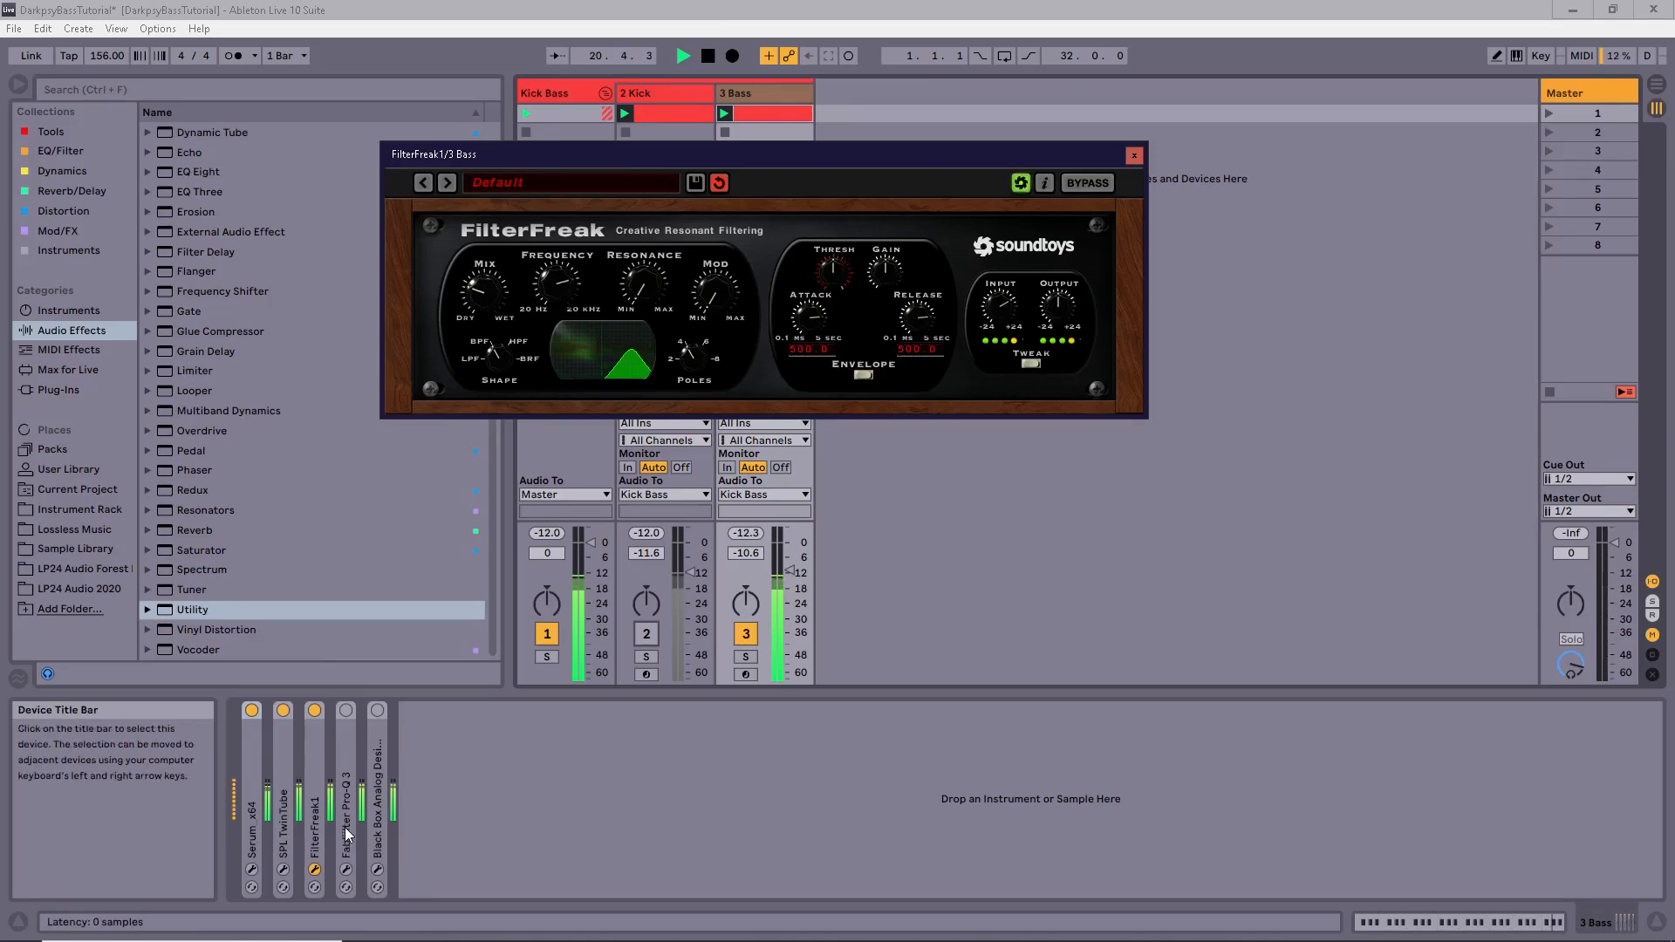
left_click(315, 870)
- Activate FabFilter Pro-Q 3 on the Bass track and move its low shelf band to about 30 Hz
left_click(346, 712)
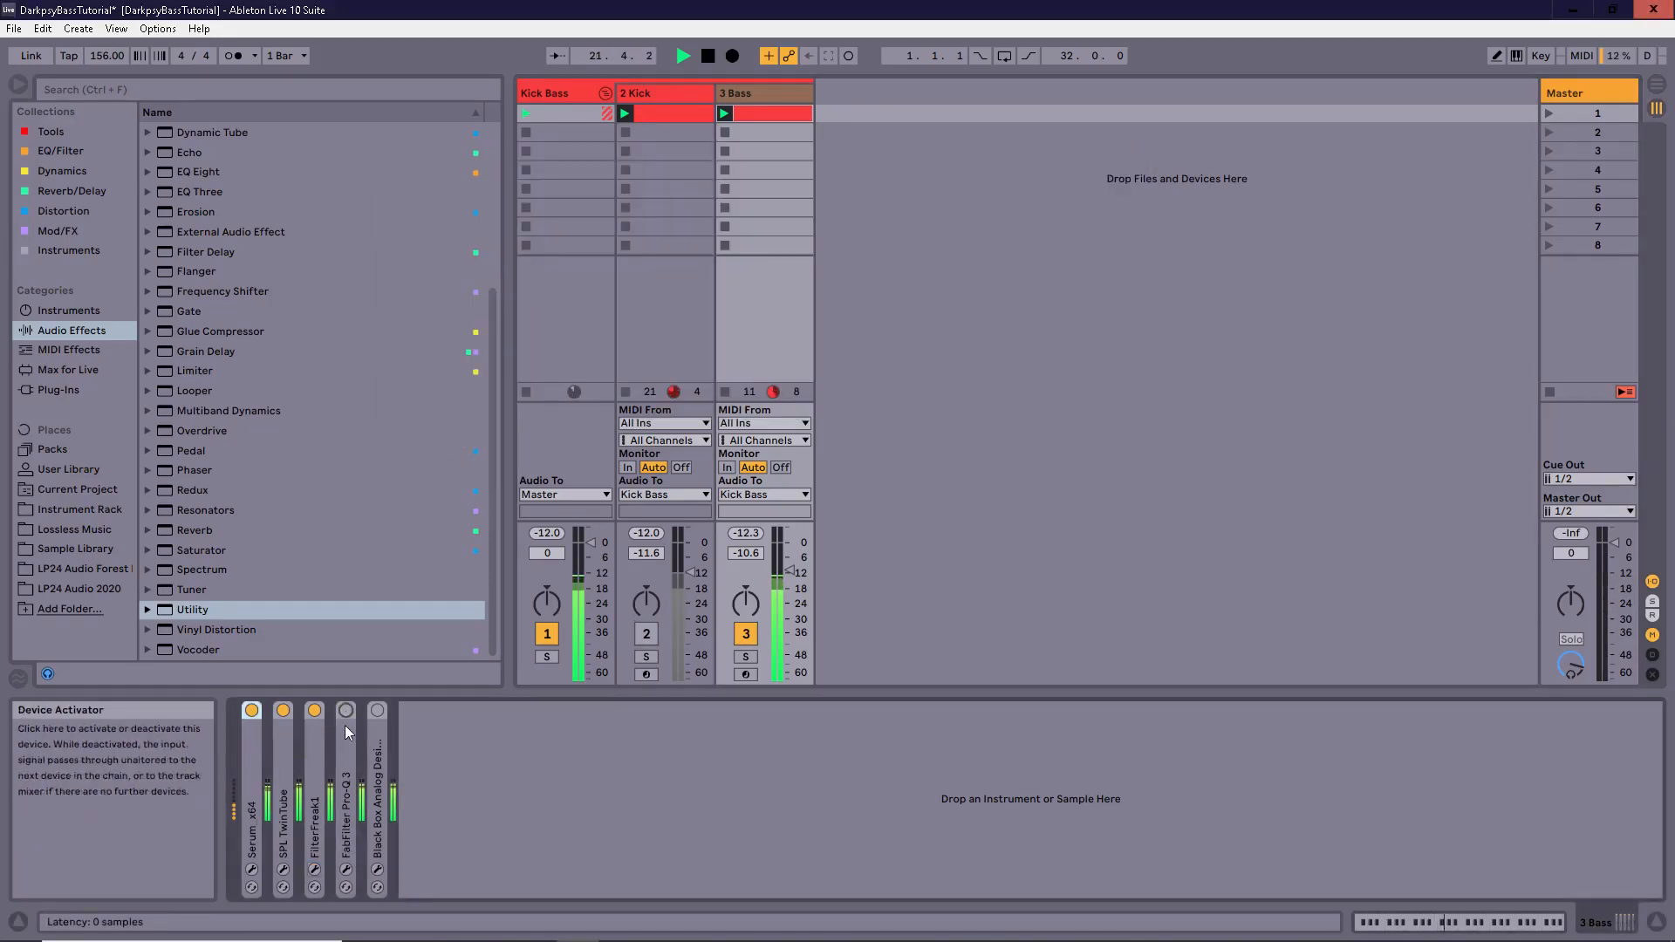
left_click(346, 871)
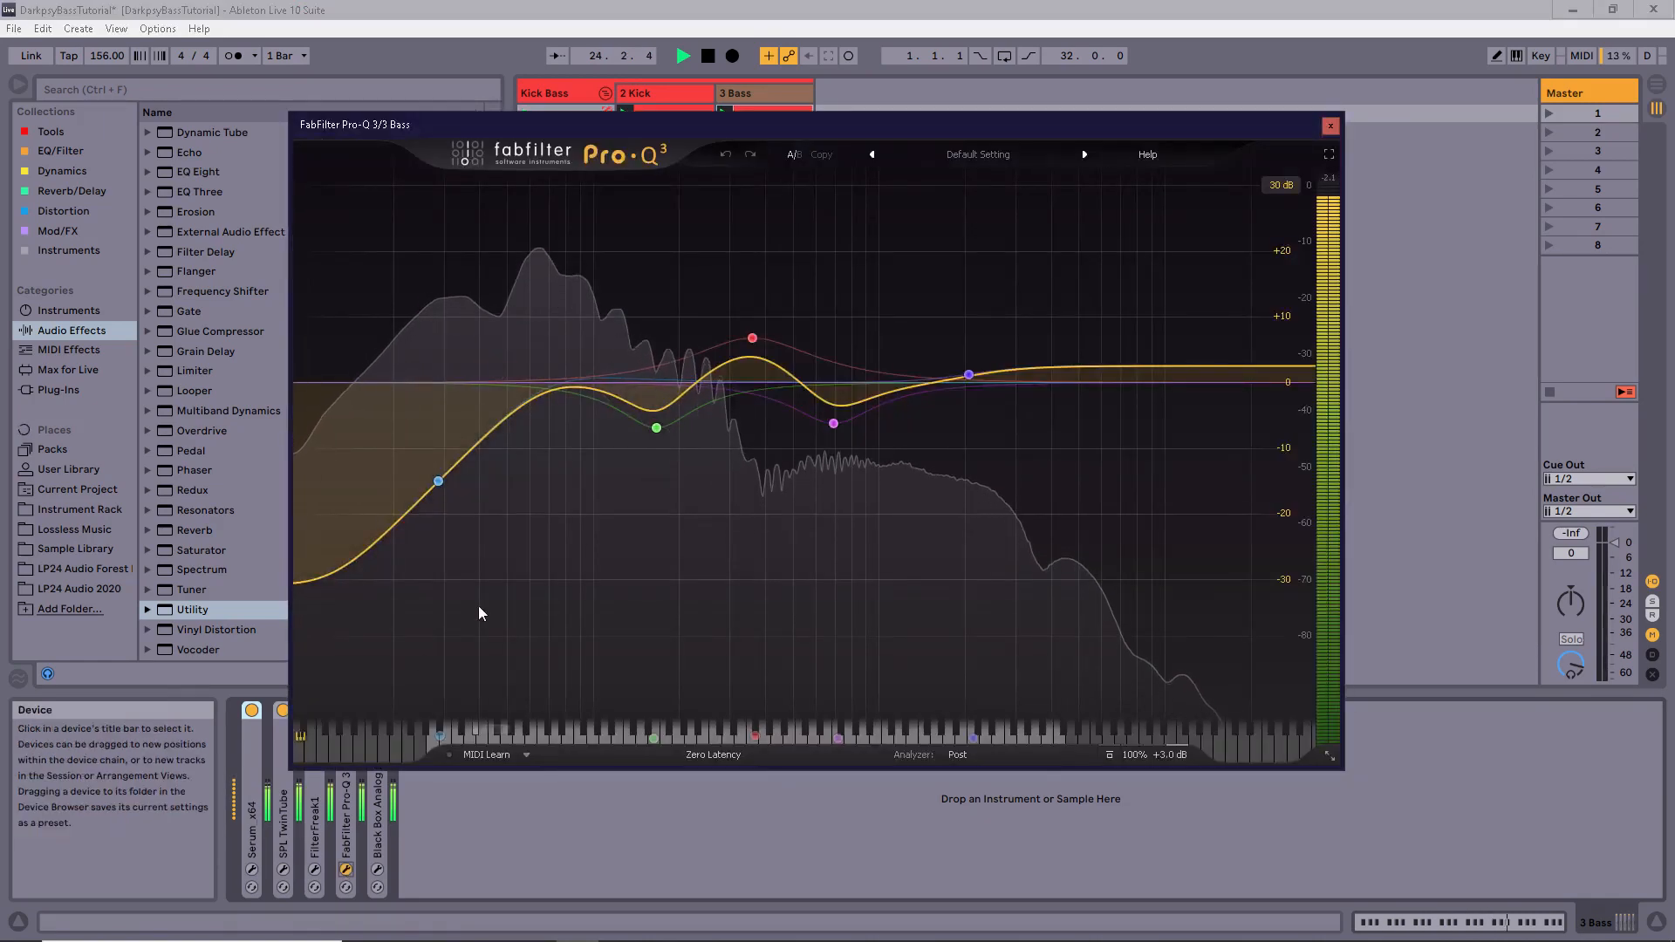
left_click(438, 481)
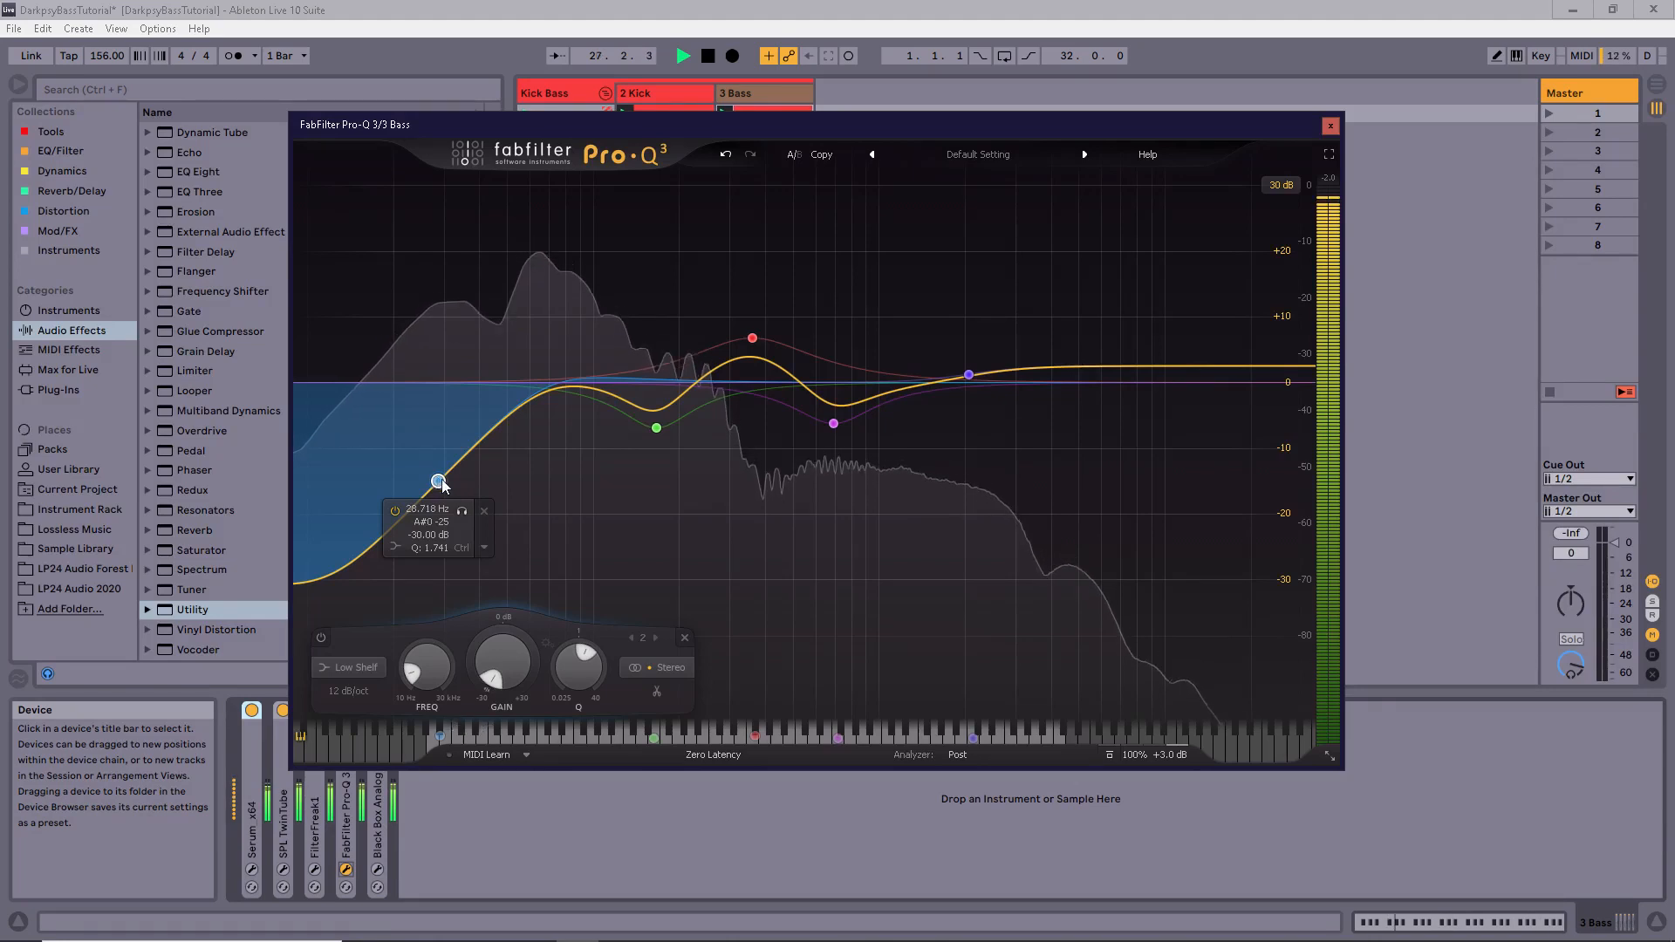
left_click_drag(438, 482, 444, 482)
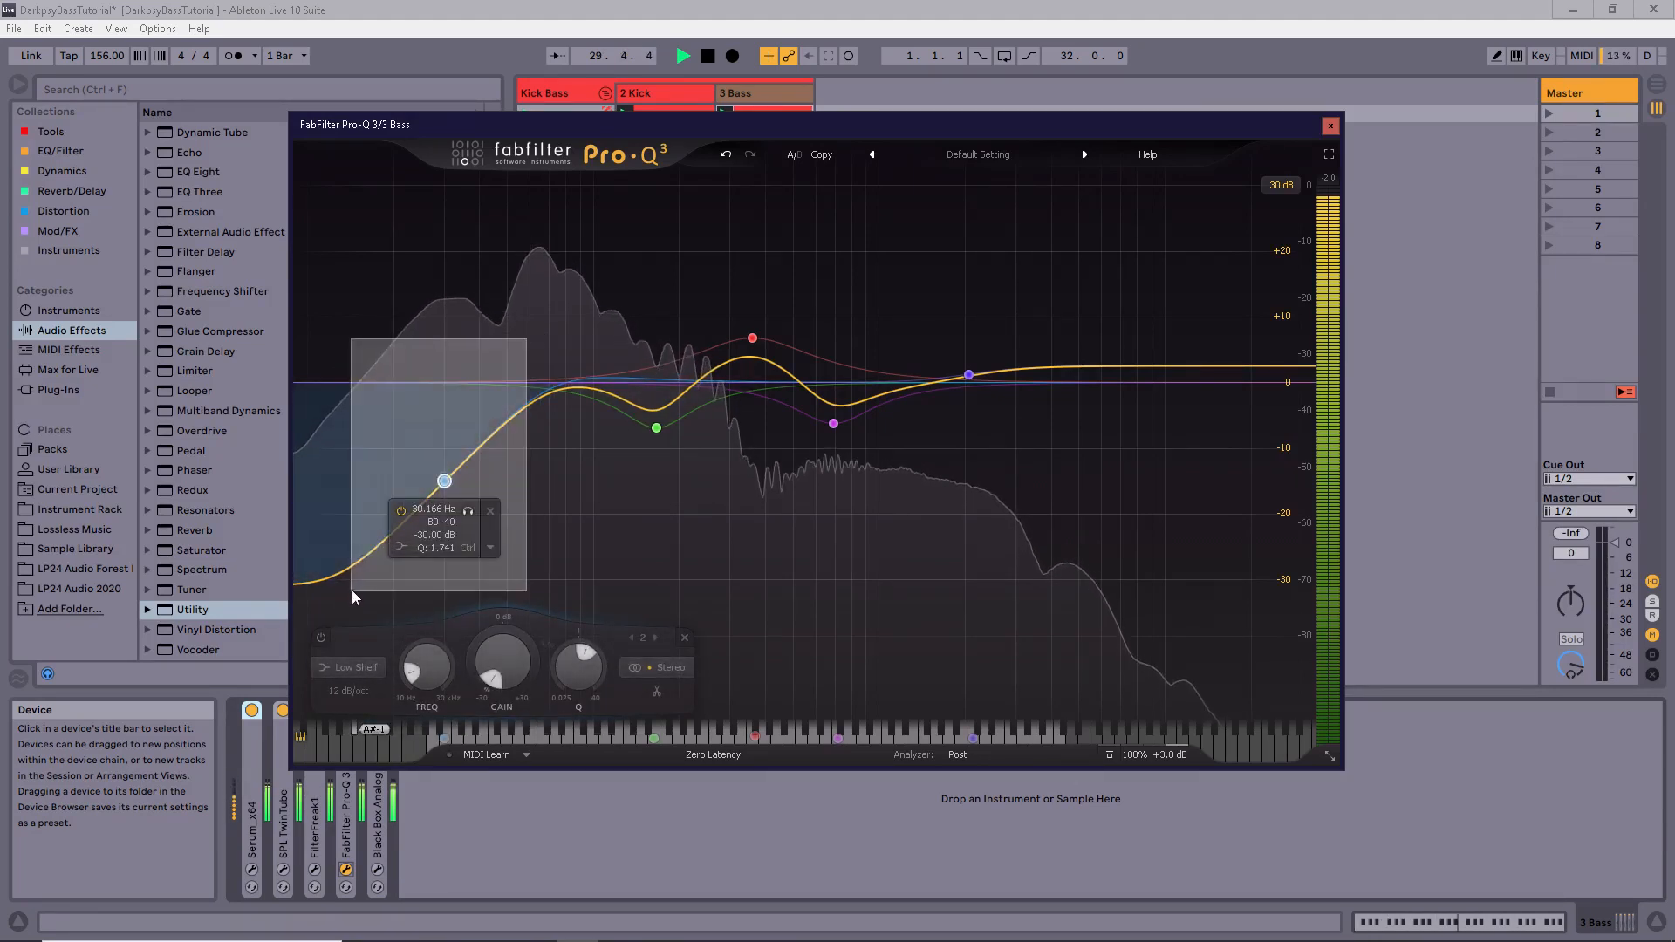
- Bypass the 30 Hz low shelf band in Pro-Q 3 and restart playback to hear the bass without it
left_click(588, 532)
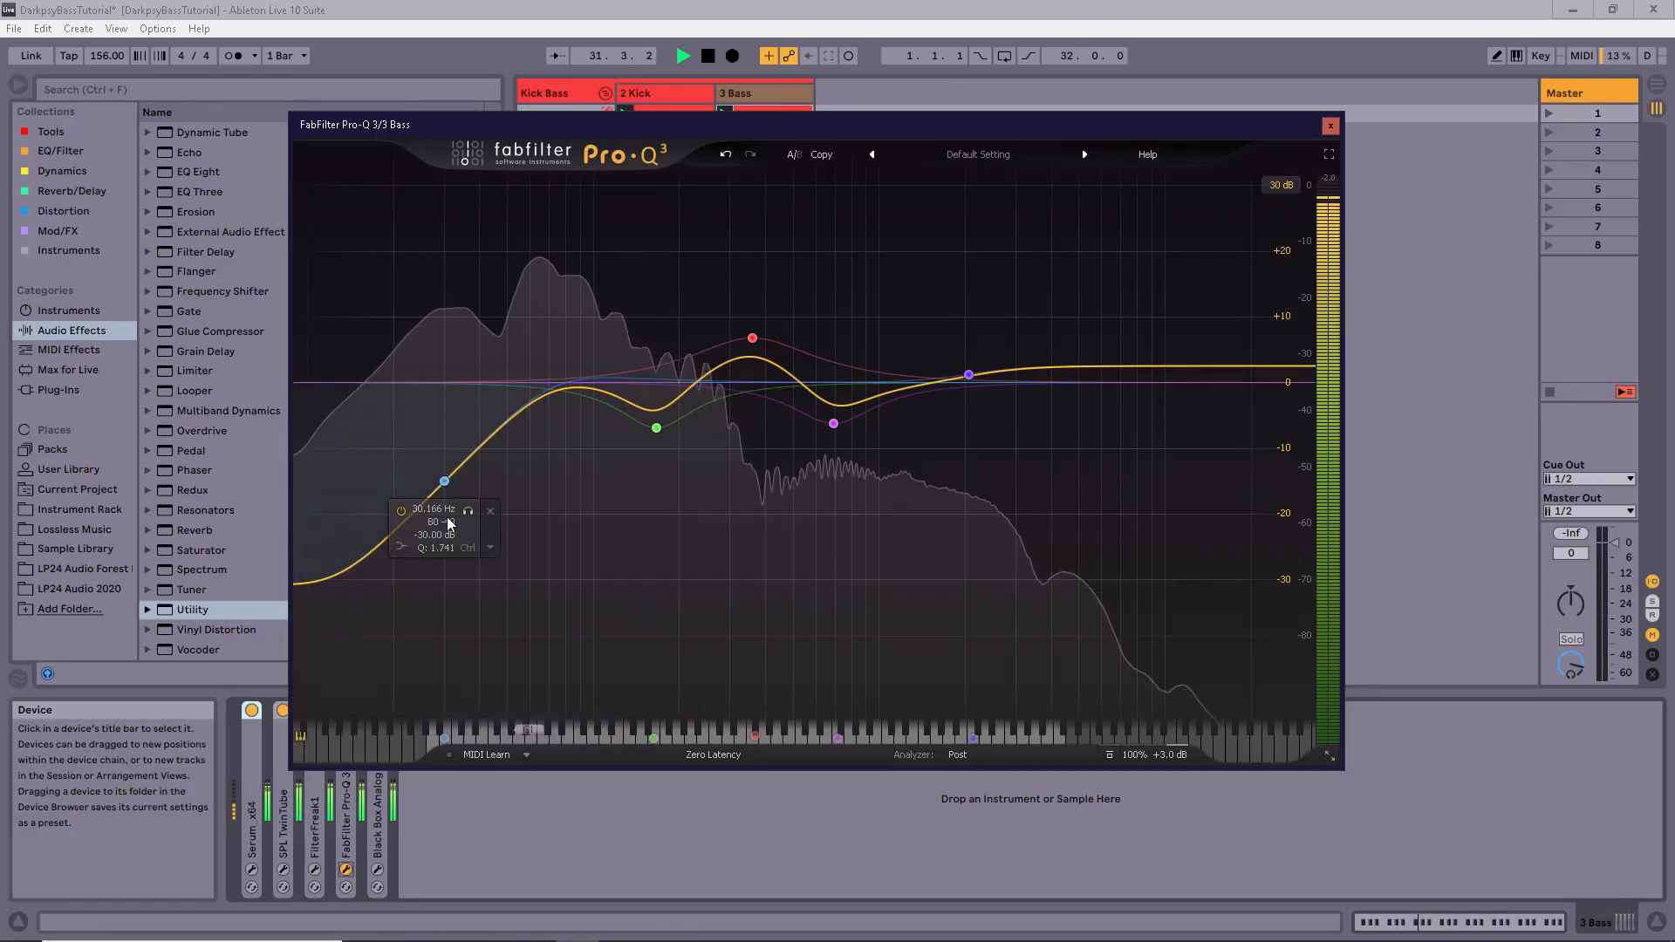
key("space")
left_click(401, 511)
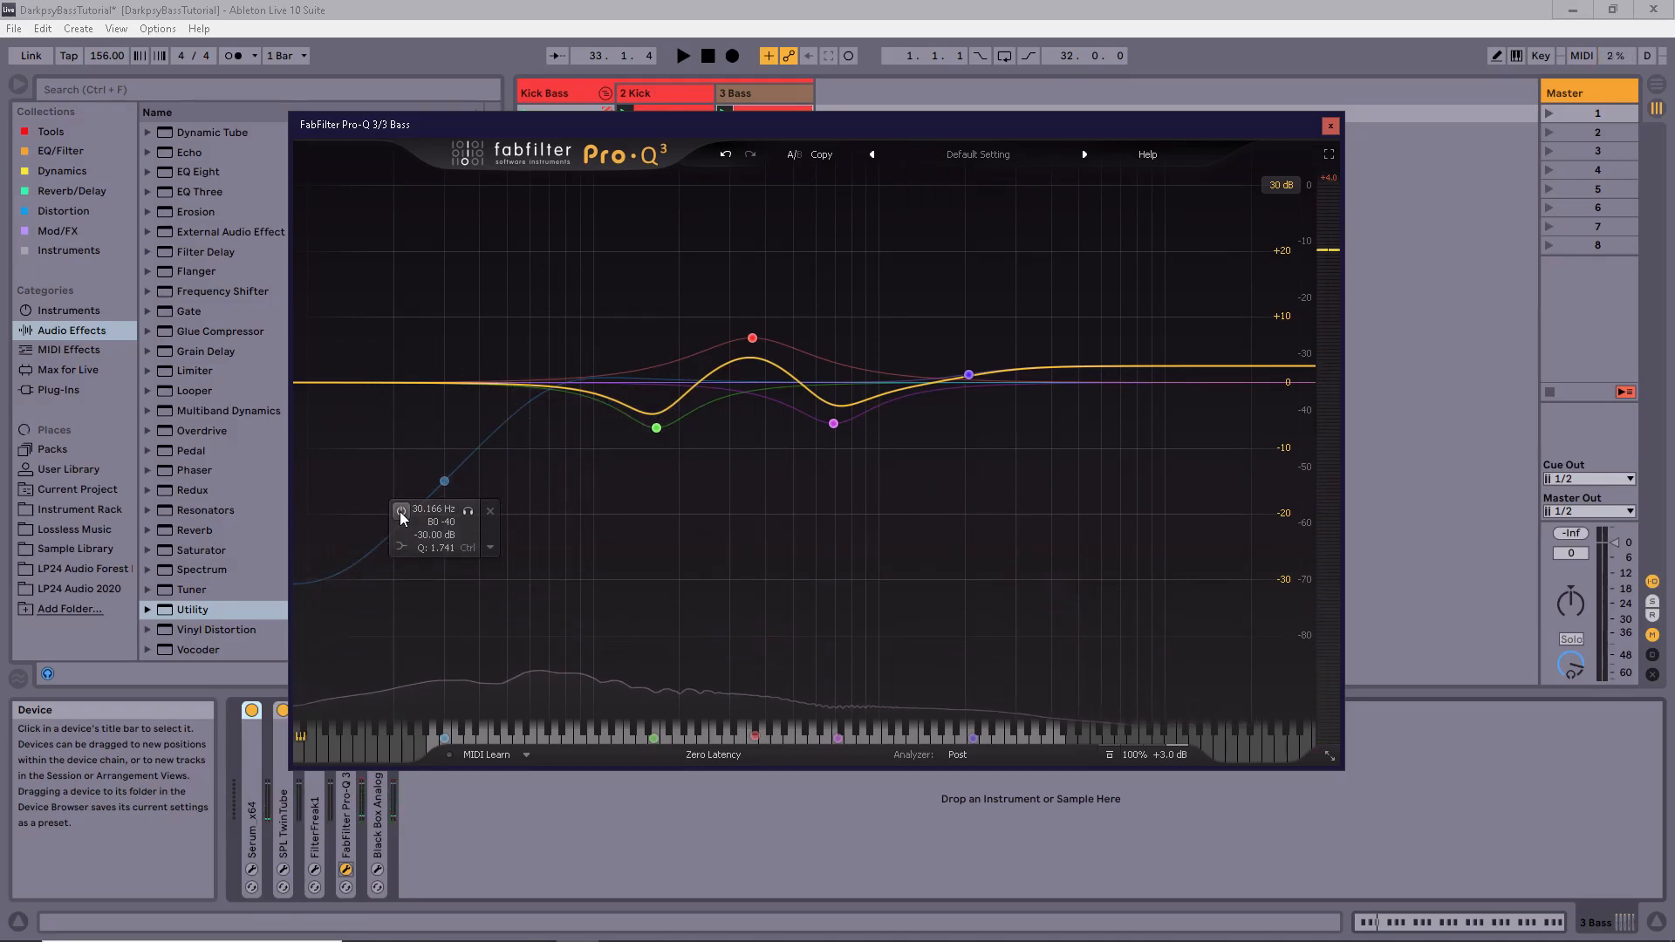
key("space")
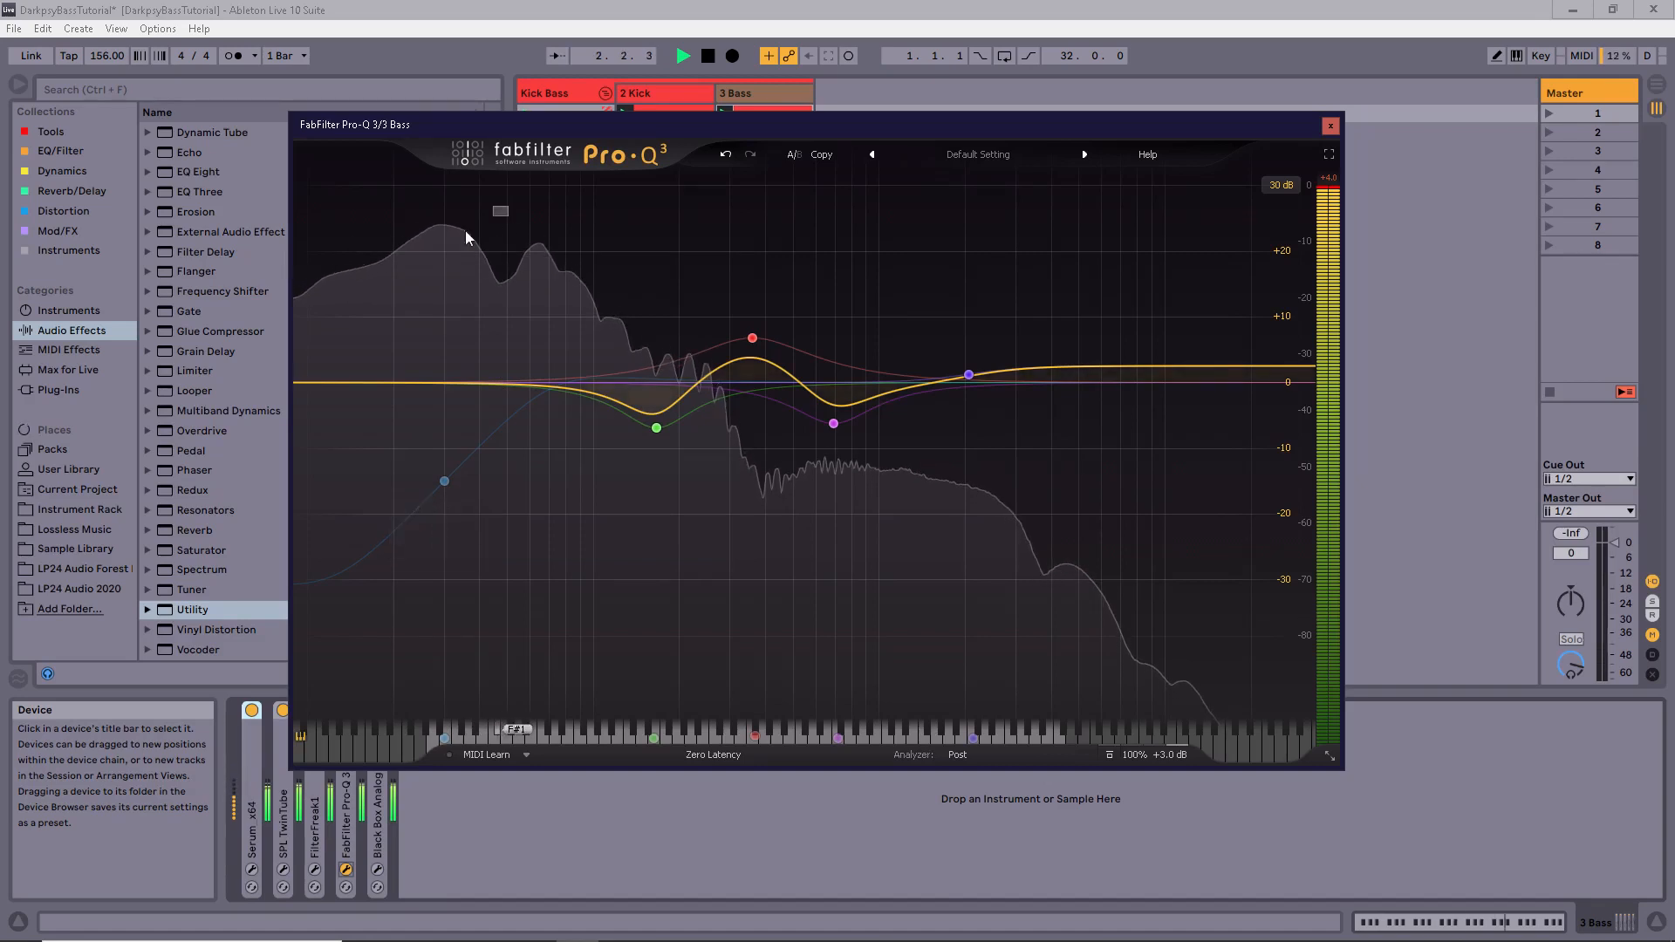
left_click_drag(378, 261, 292, 436)
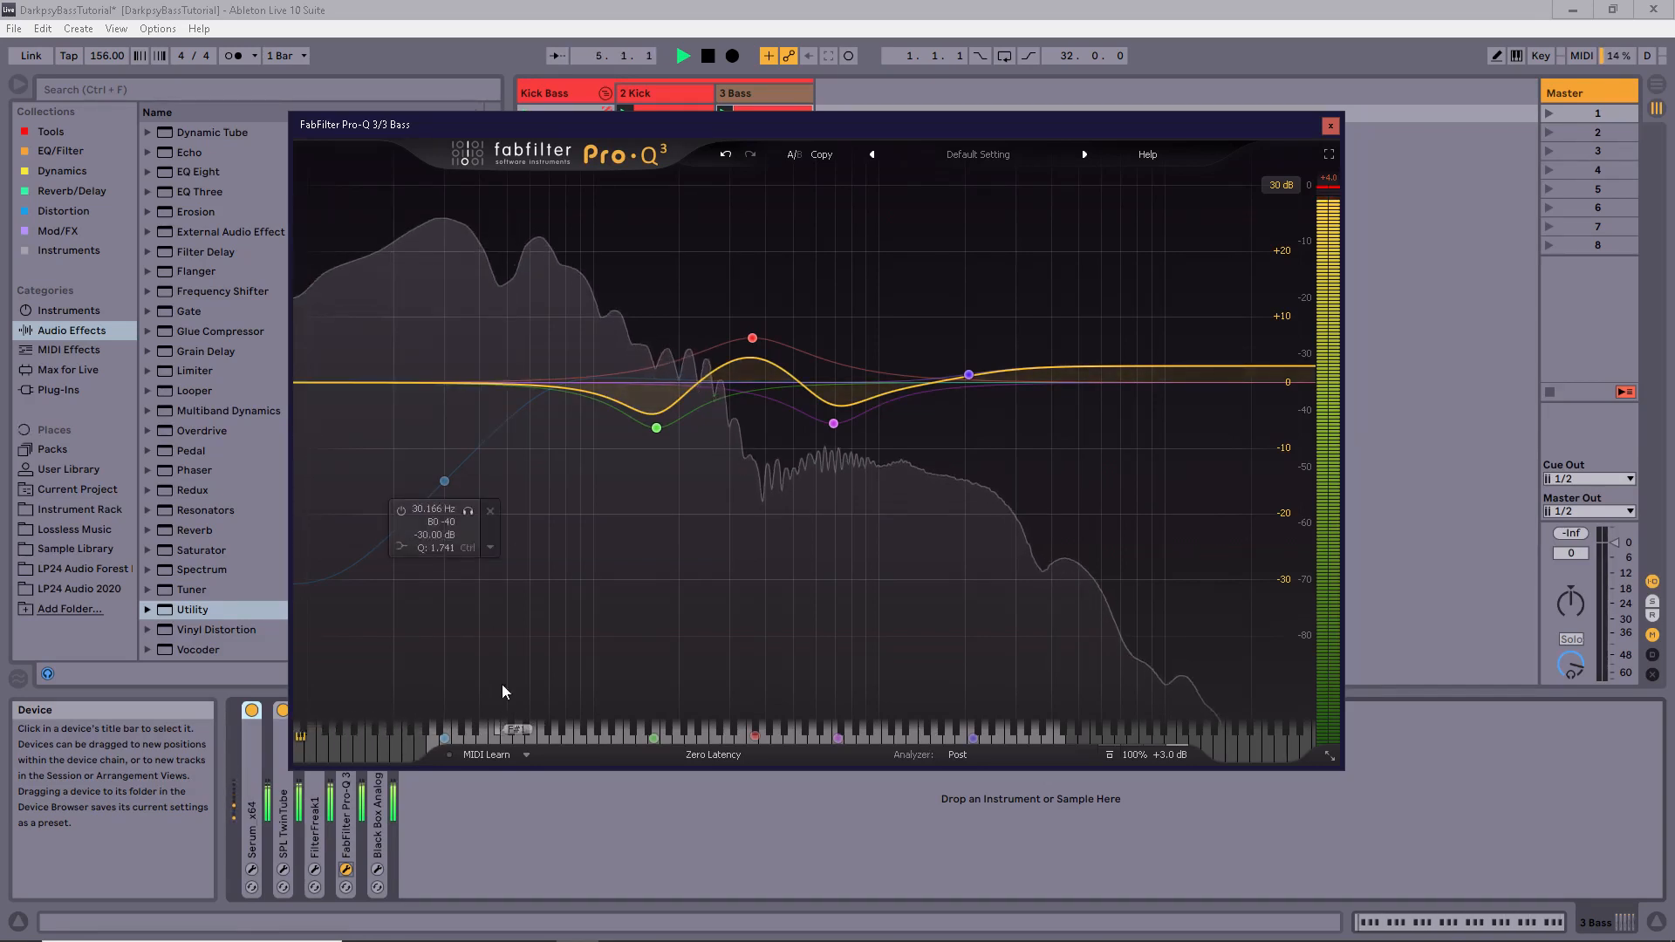
- Add a bell band at about 62 Hz with 0 dB gain and re-enable the 30 Hz low shelf band
left_click(534, 737)
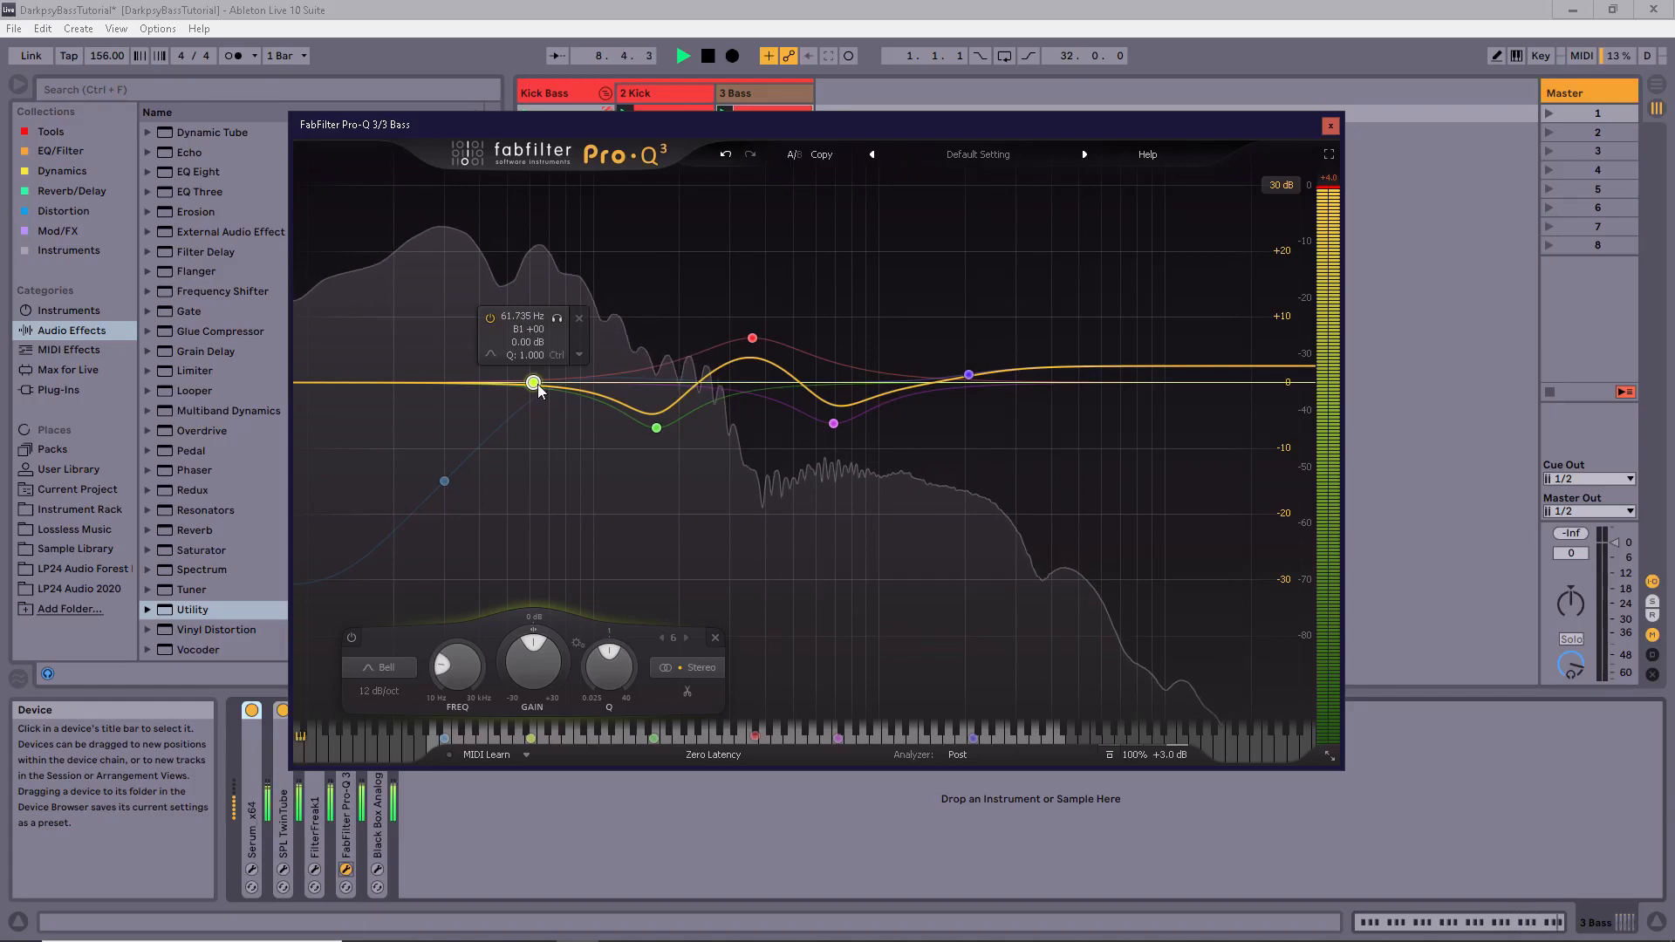
left_click_drag(607, 228, 505, 305)
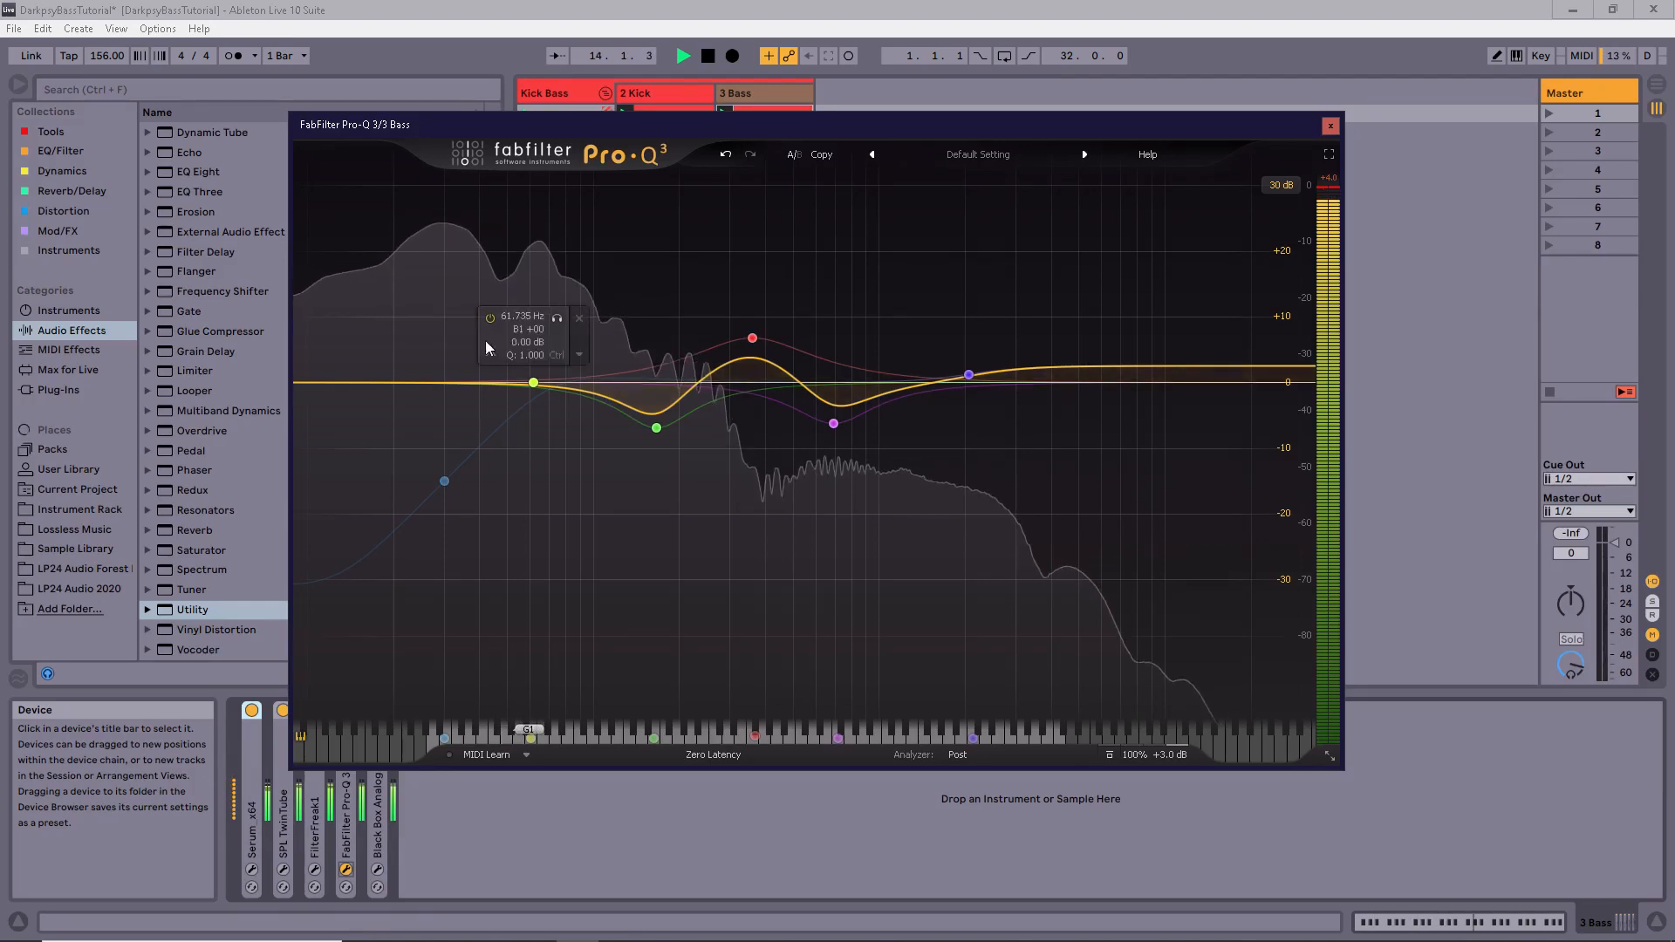
left_click(445, 480)
left_click(322, 638)
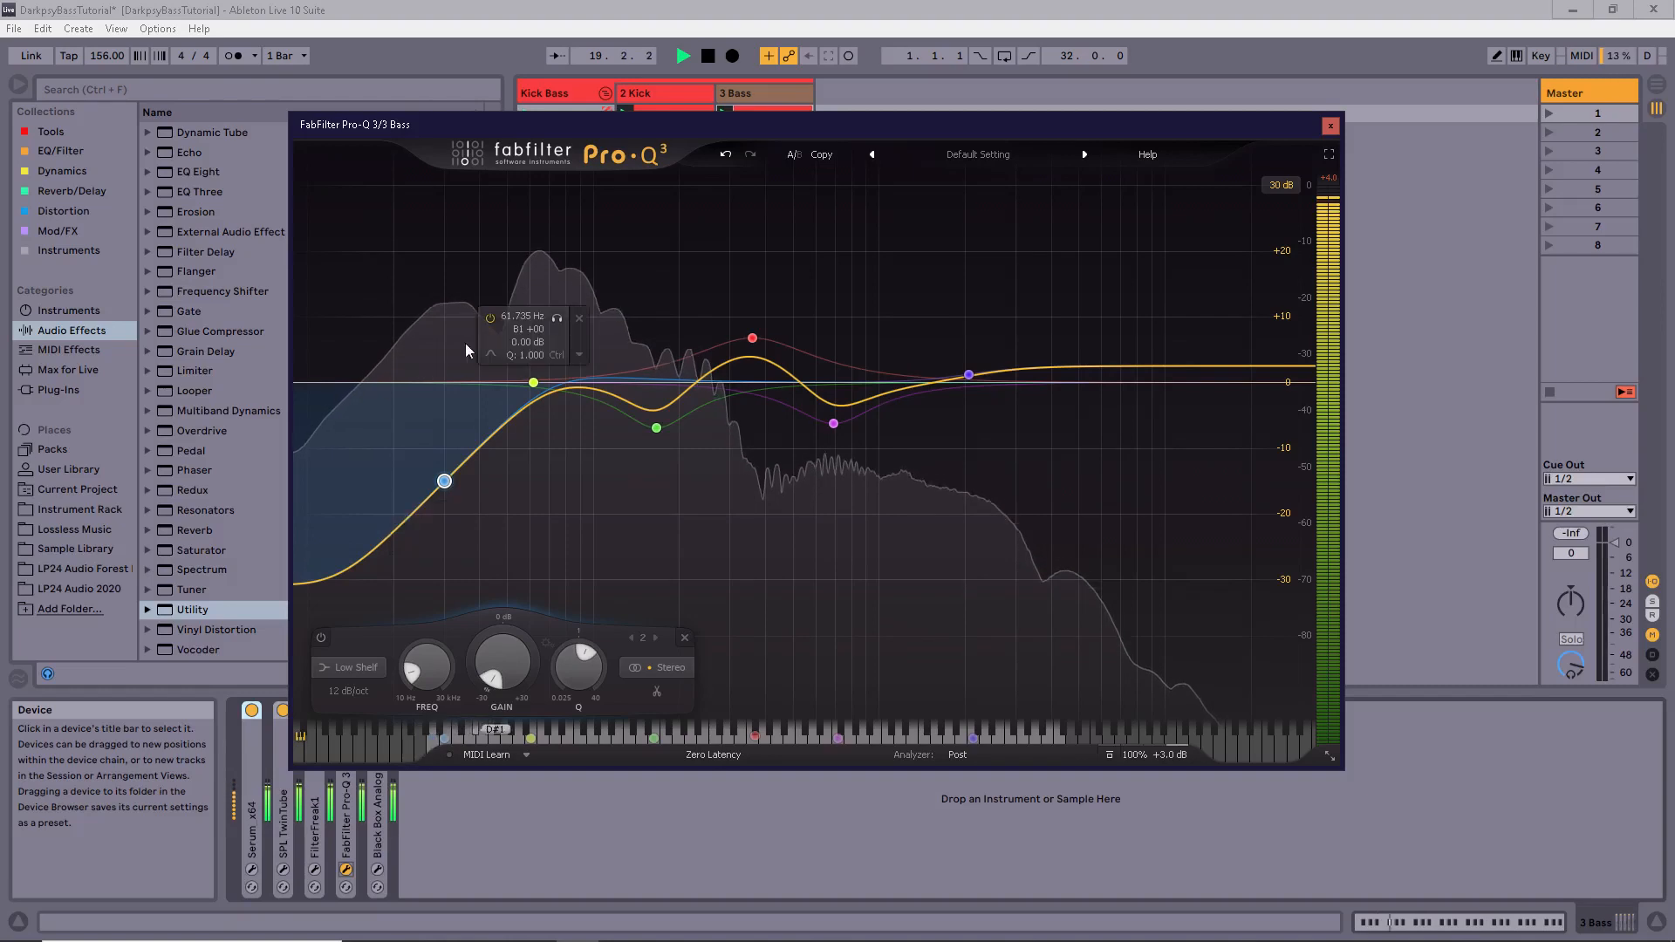
- Examine the three mid-range bell bands during playback, comparing the 360 Hz boost bypassed and active
left_click_drag(604, 527, 896, 274)
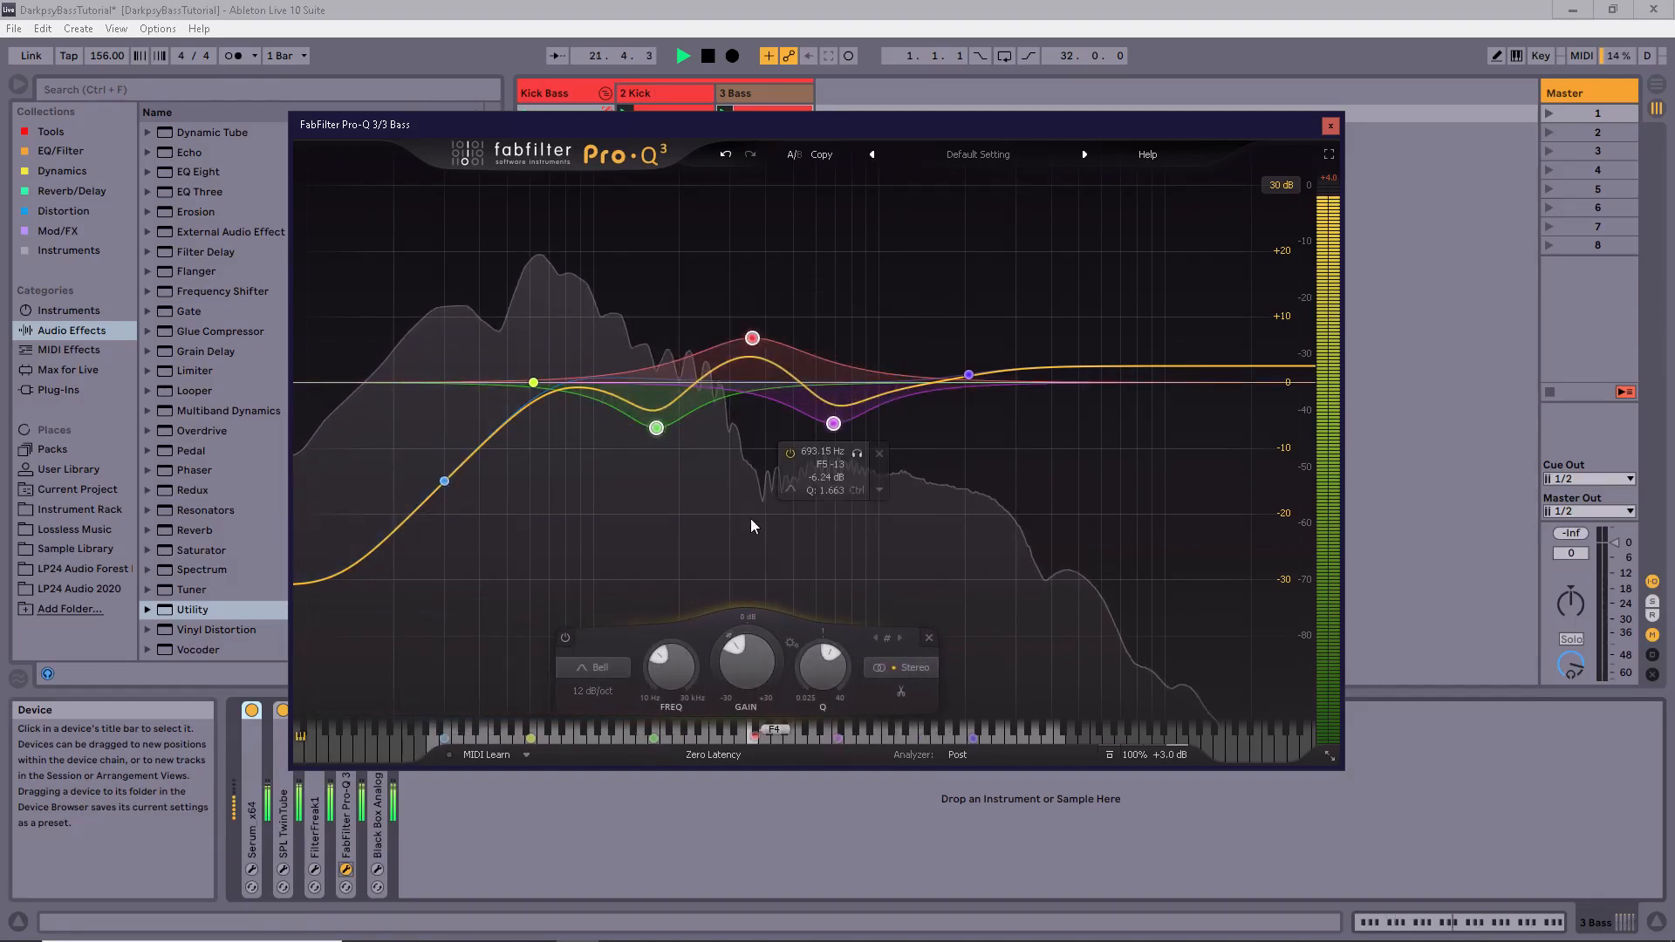
left_click(750, 518)
left_click(655, 475)
left_click(616, 456)
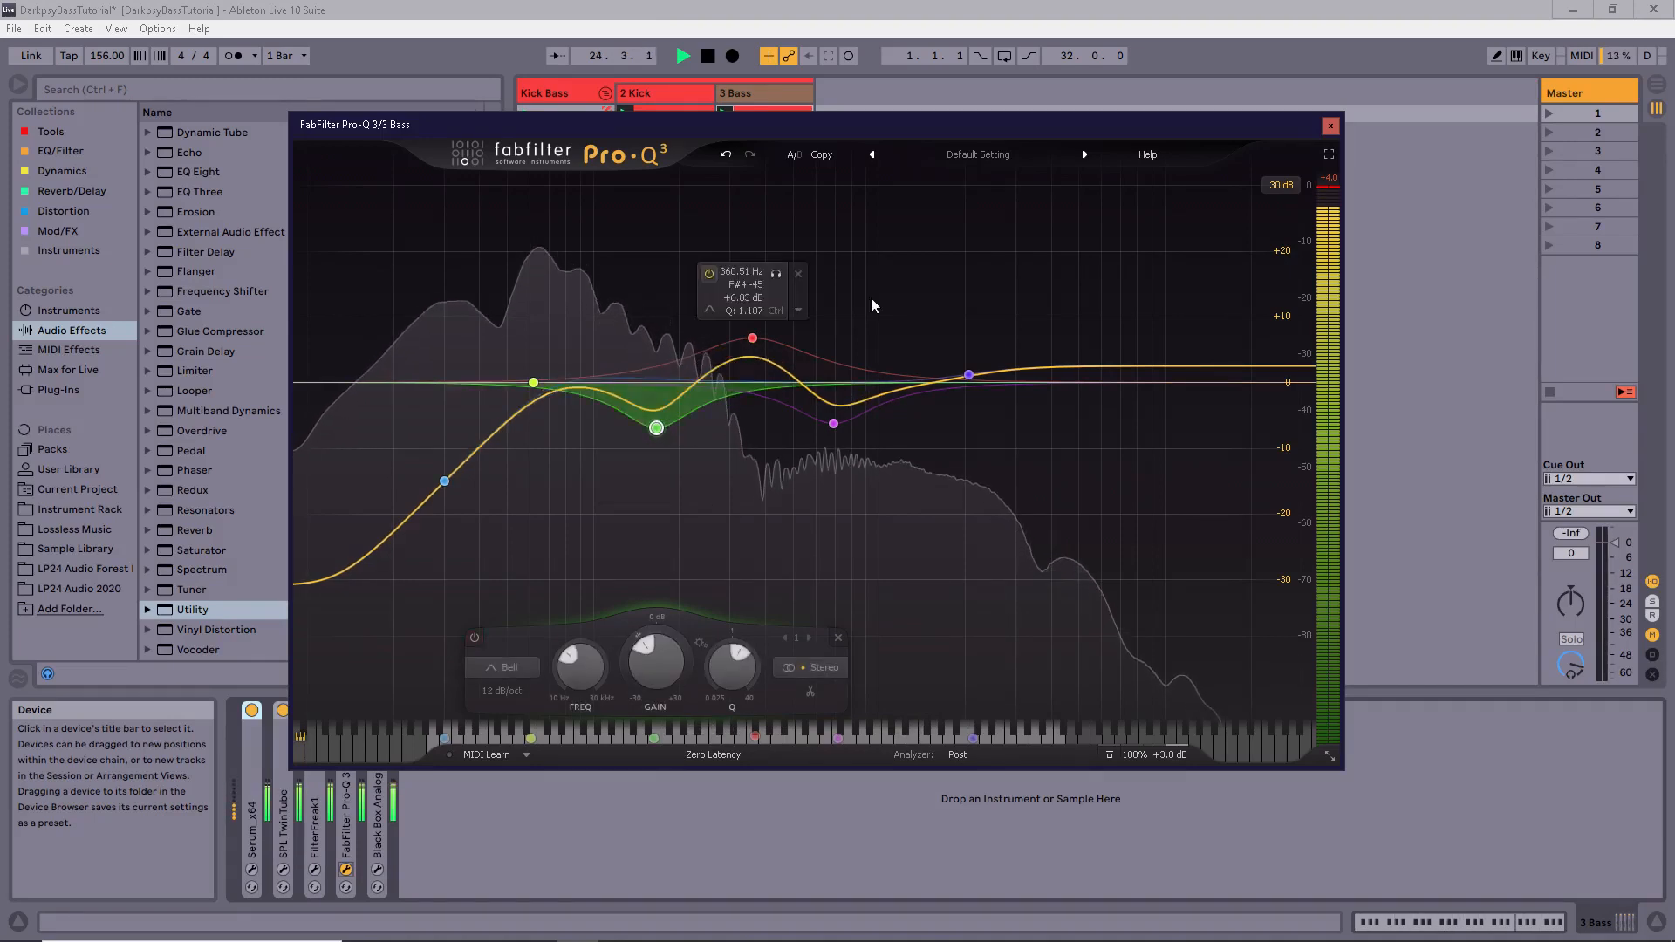
left_click(752, 337)
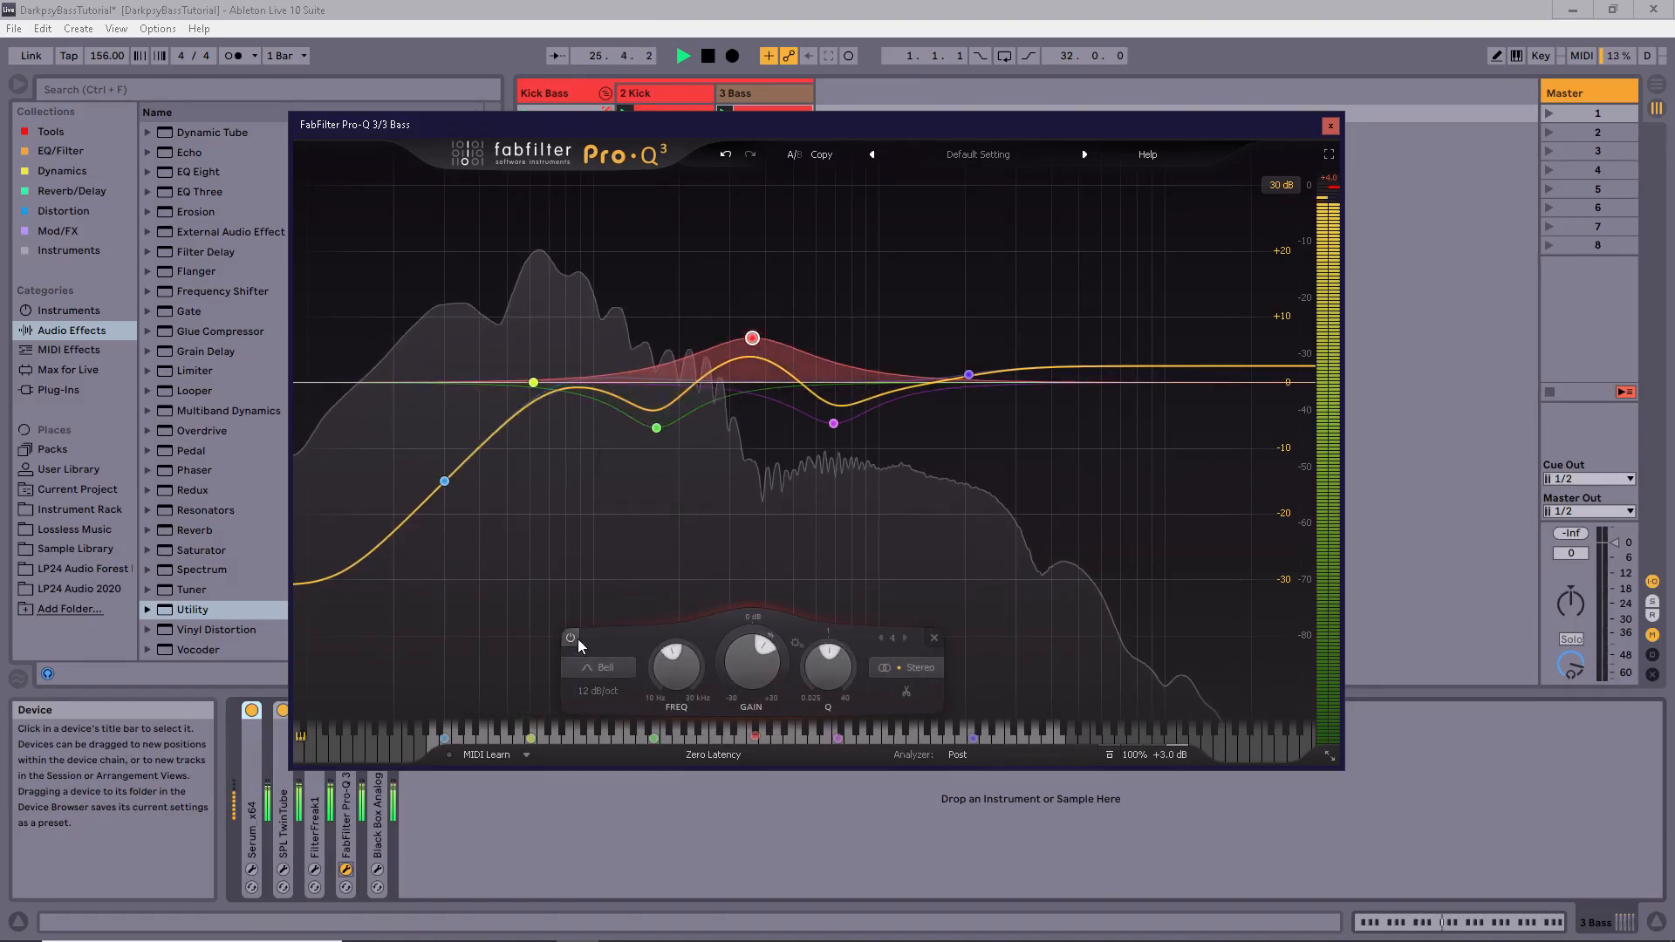
left_click(578, 639)
left_click(578, 638)
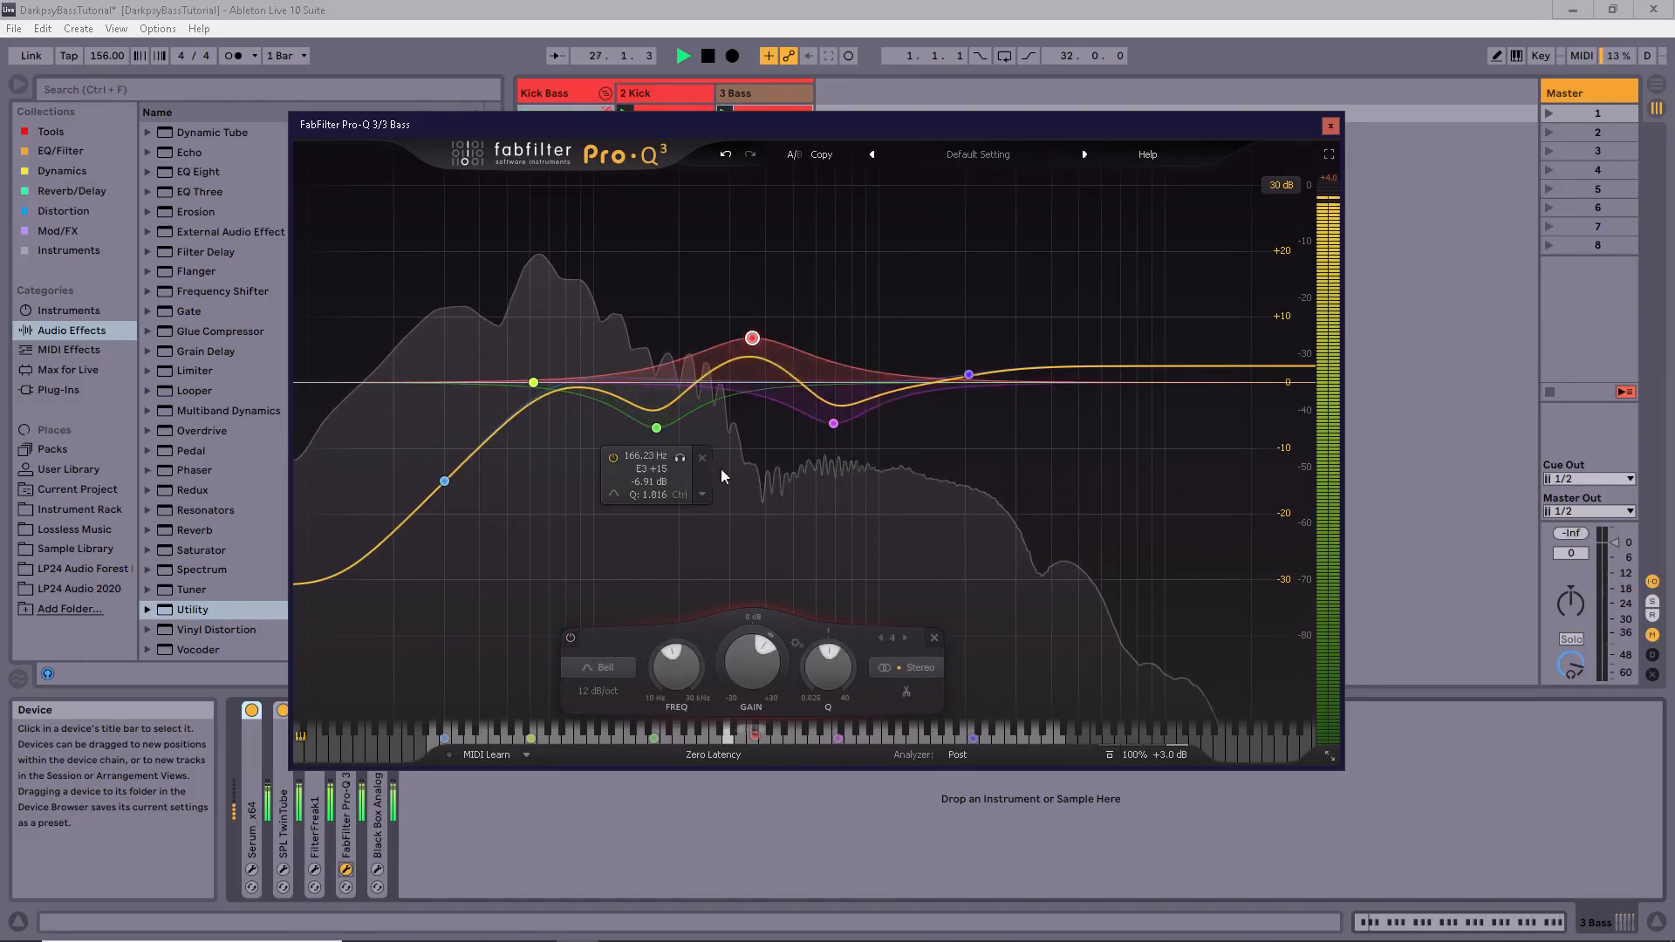
left_click_drag(699, 542, 785, 419)
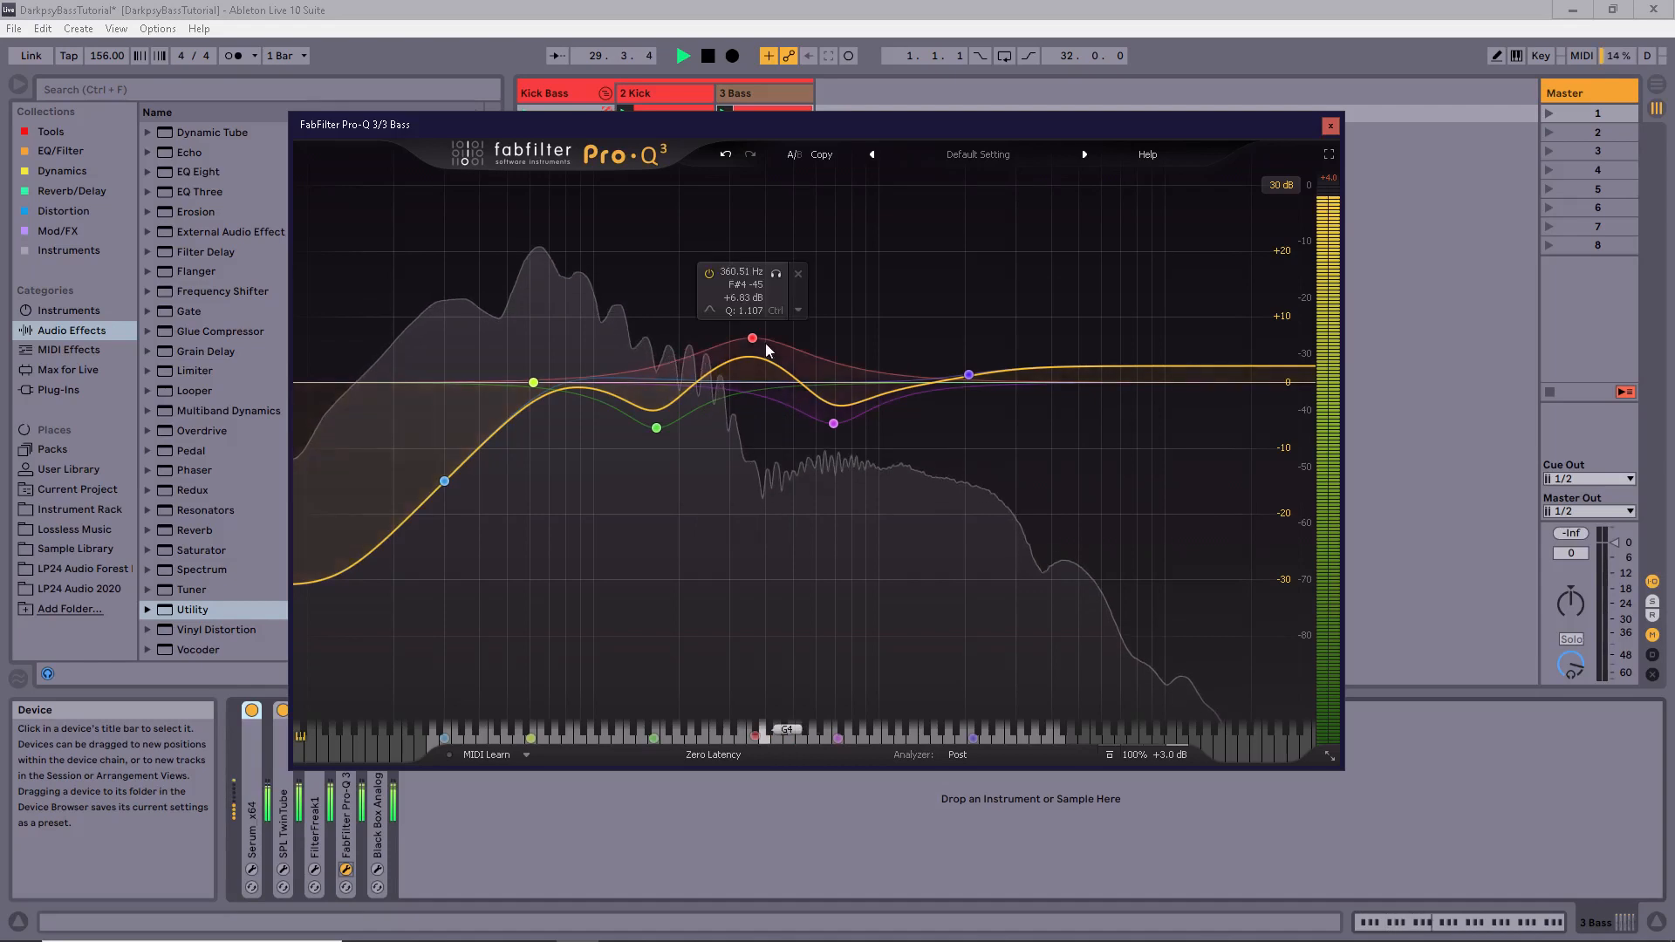
left_click(752, 337)
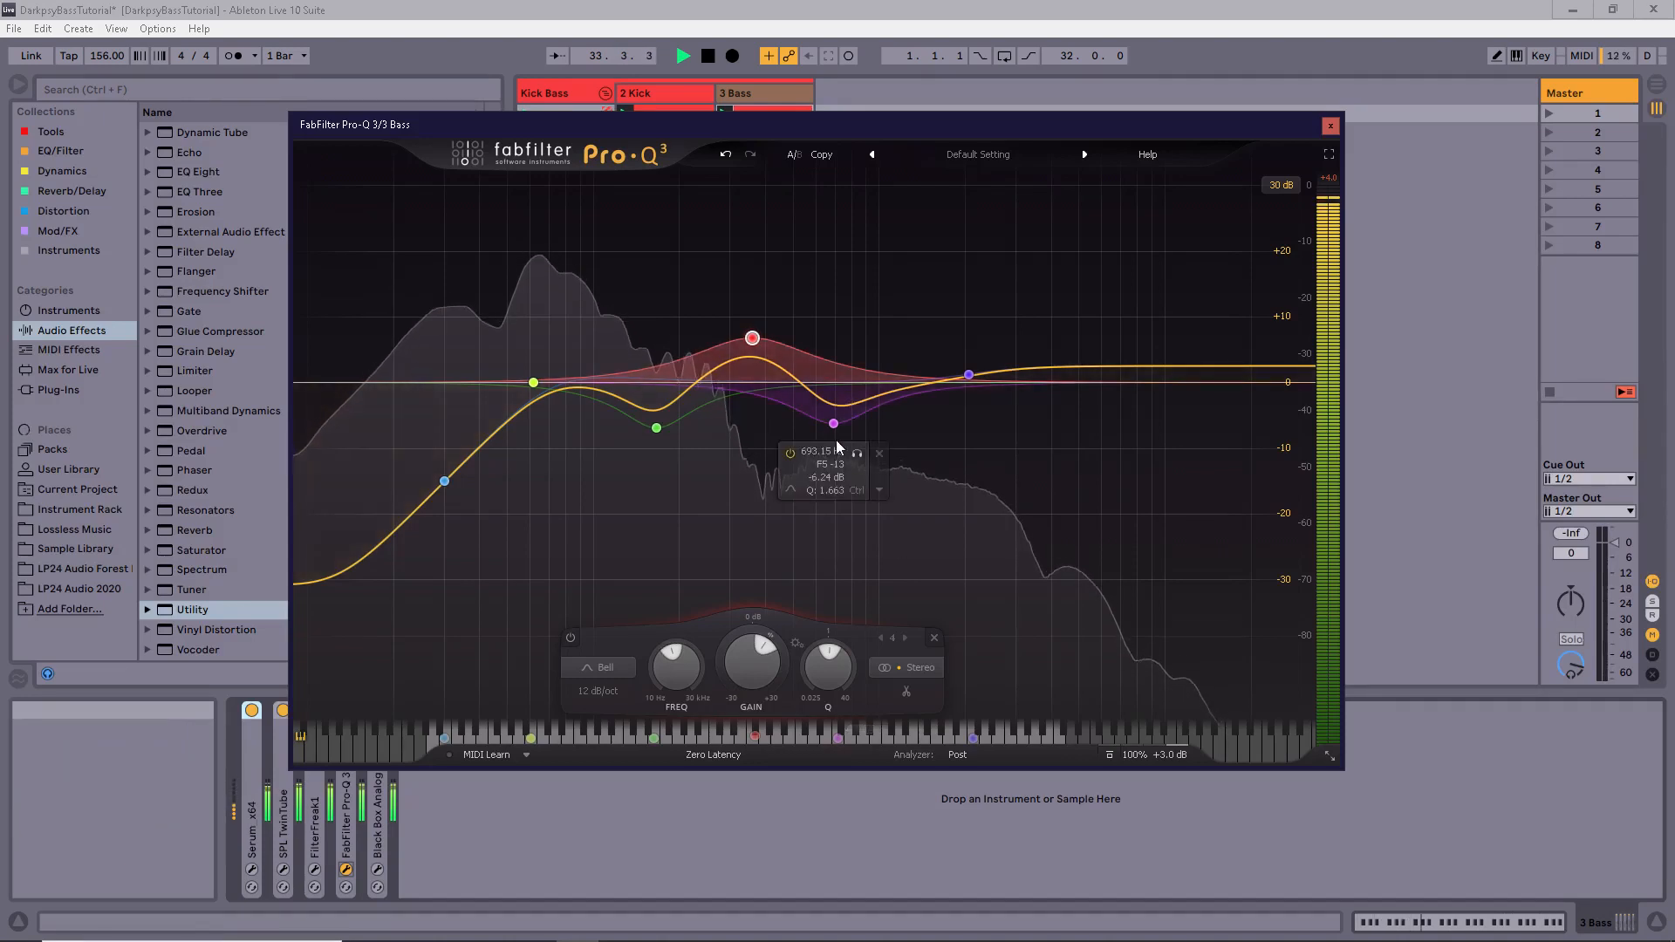
- Adjust the high shelf band to about 2243 Hz with +1.66 dB gain and close the equalizer window
left_click(972, 380)
left_click_drag(976, 384, 982, 381)
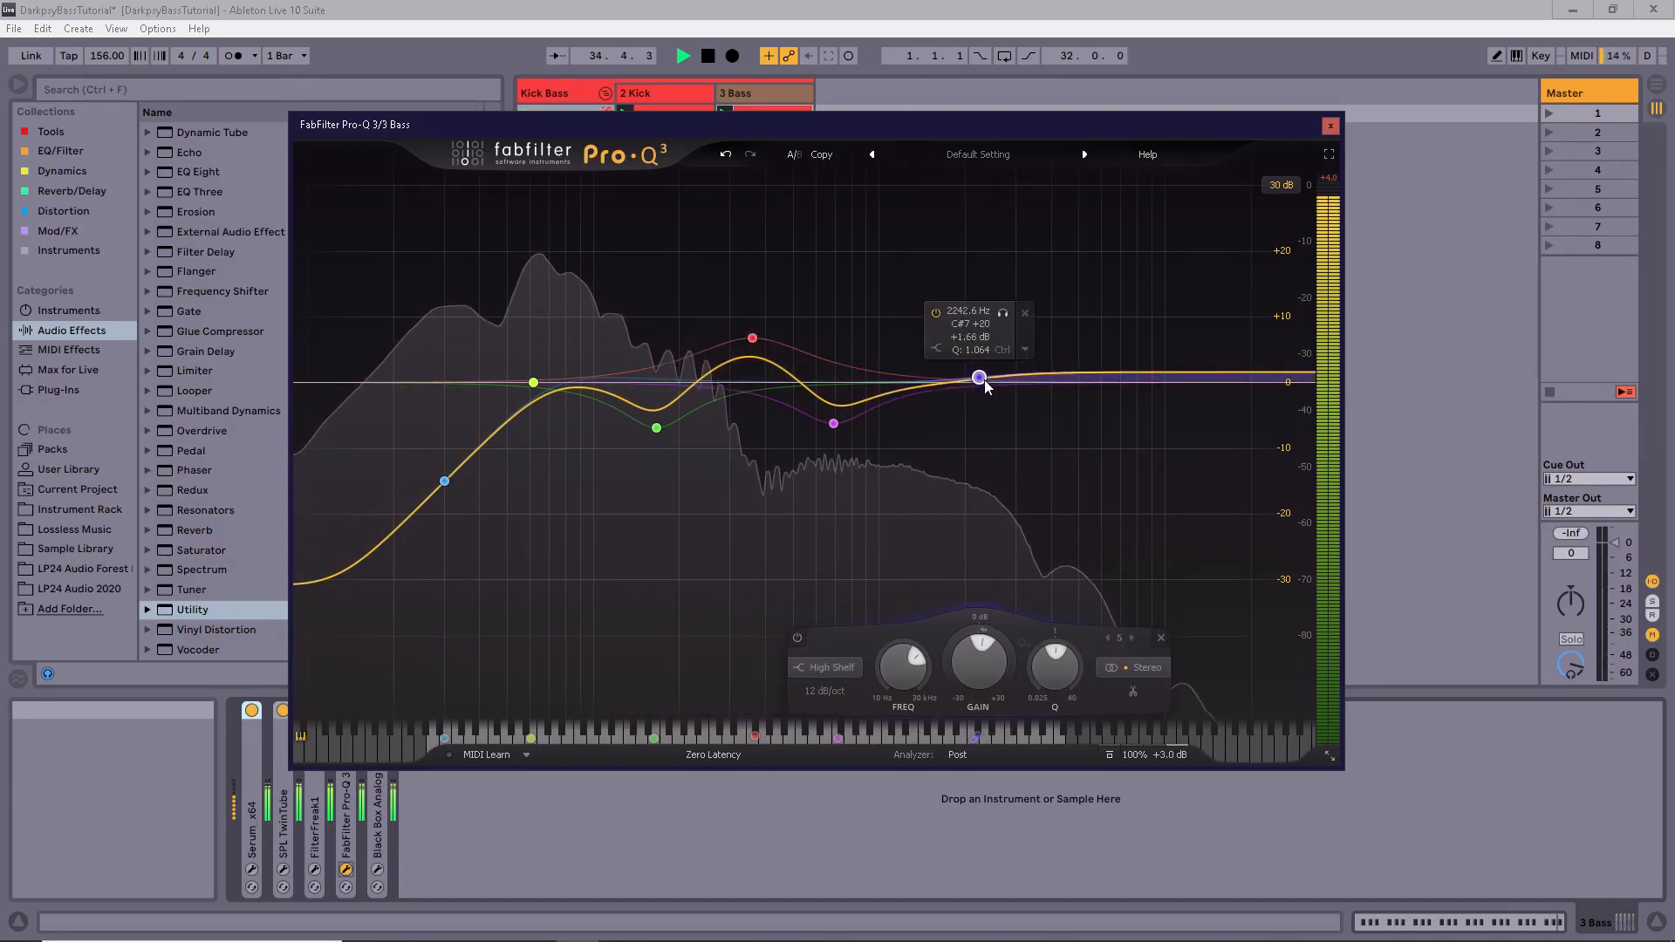
left_click(346, 869)
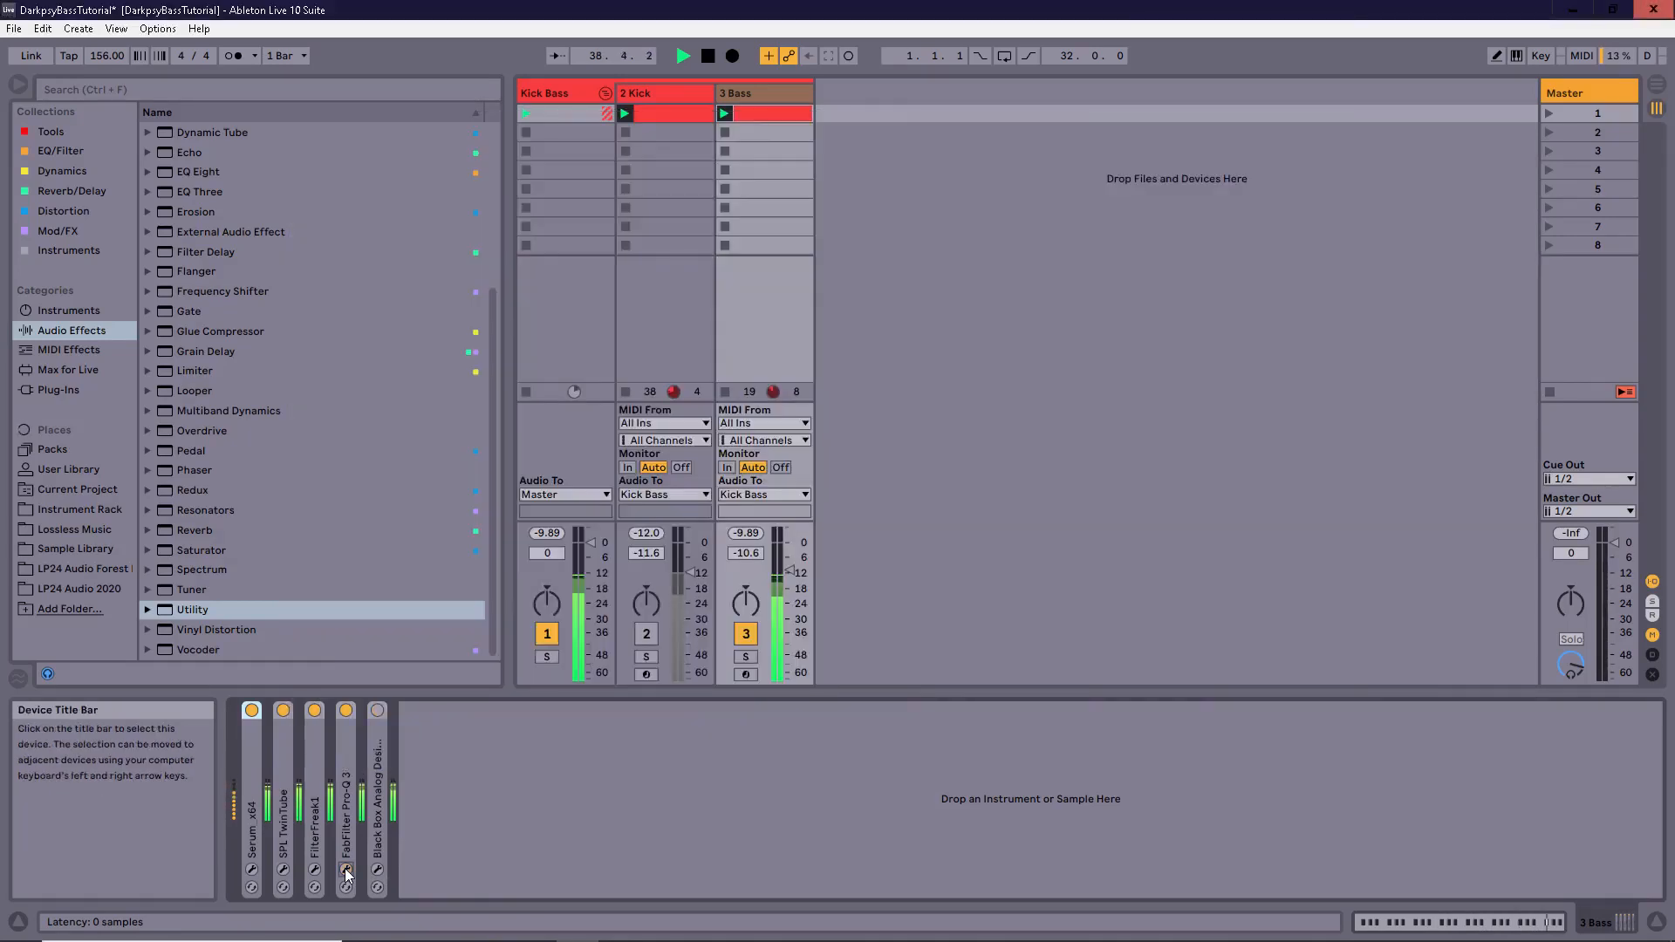
- Open and activate Black Box Analog Design HG-2 on the Bass track, and unmute the Kick track
left_click(377, 870)
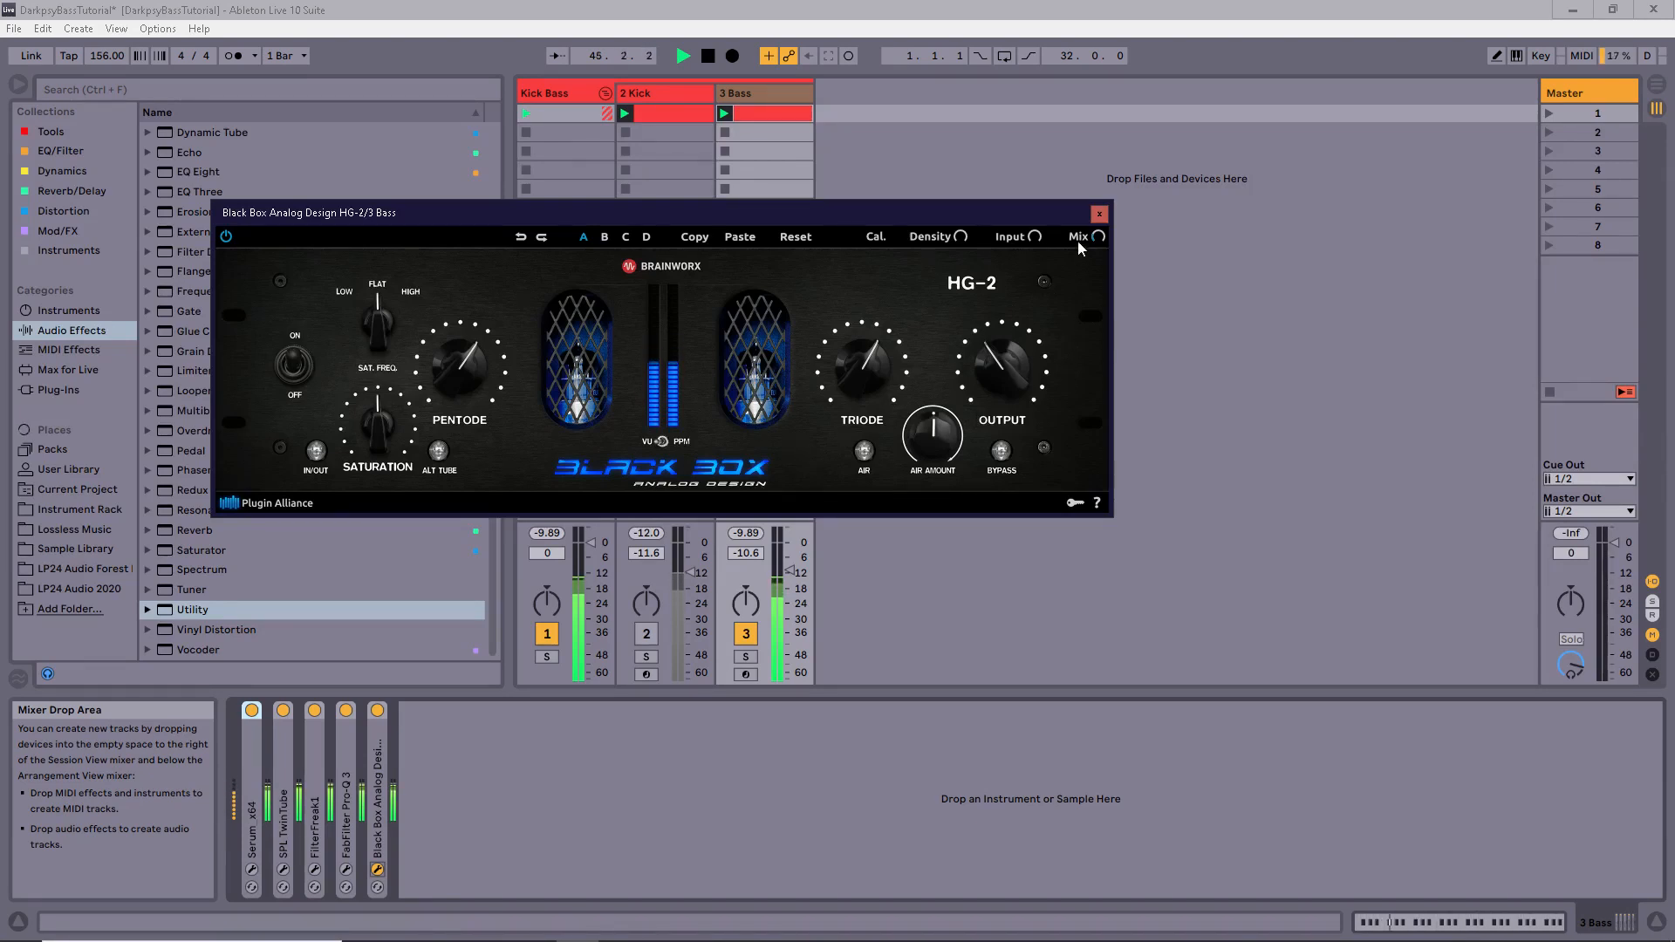
mouse_move(1099, 239)
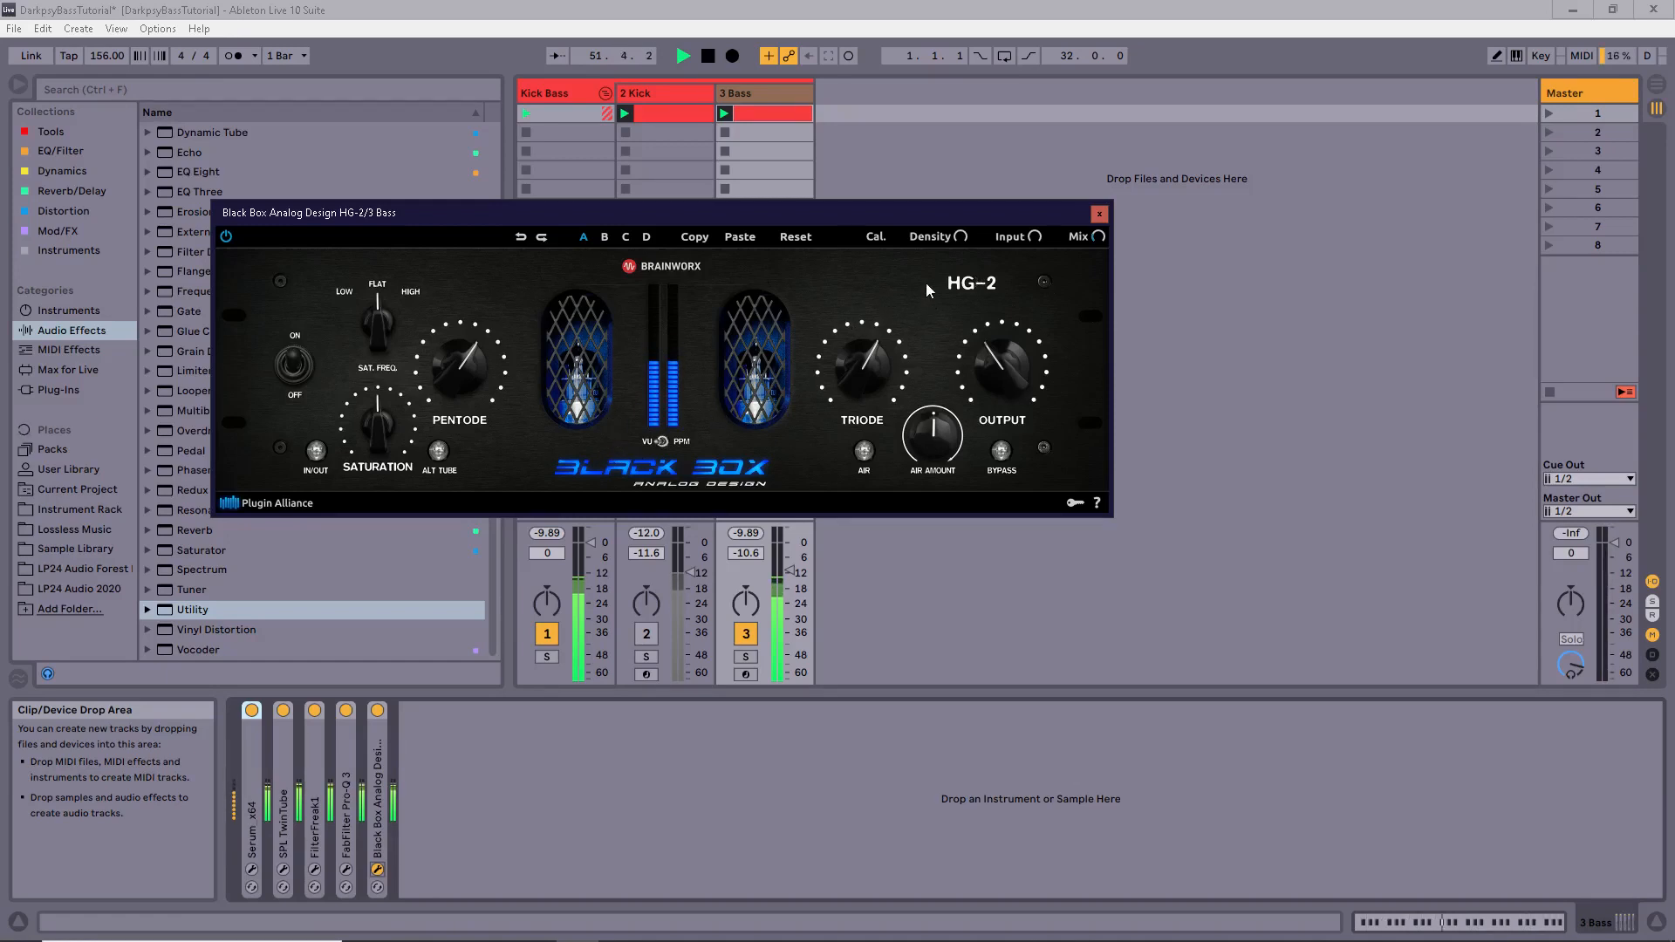
left_click(1099, 212)
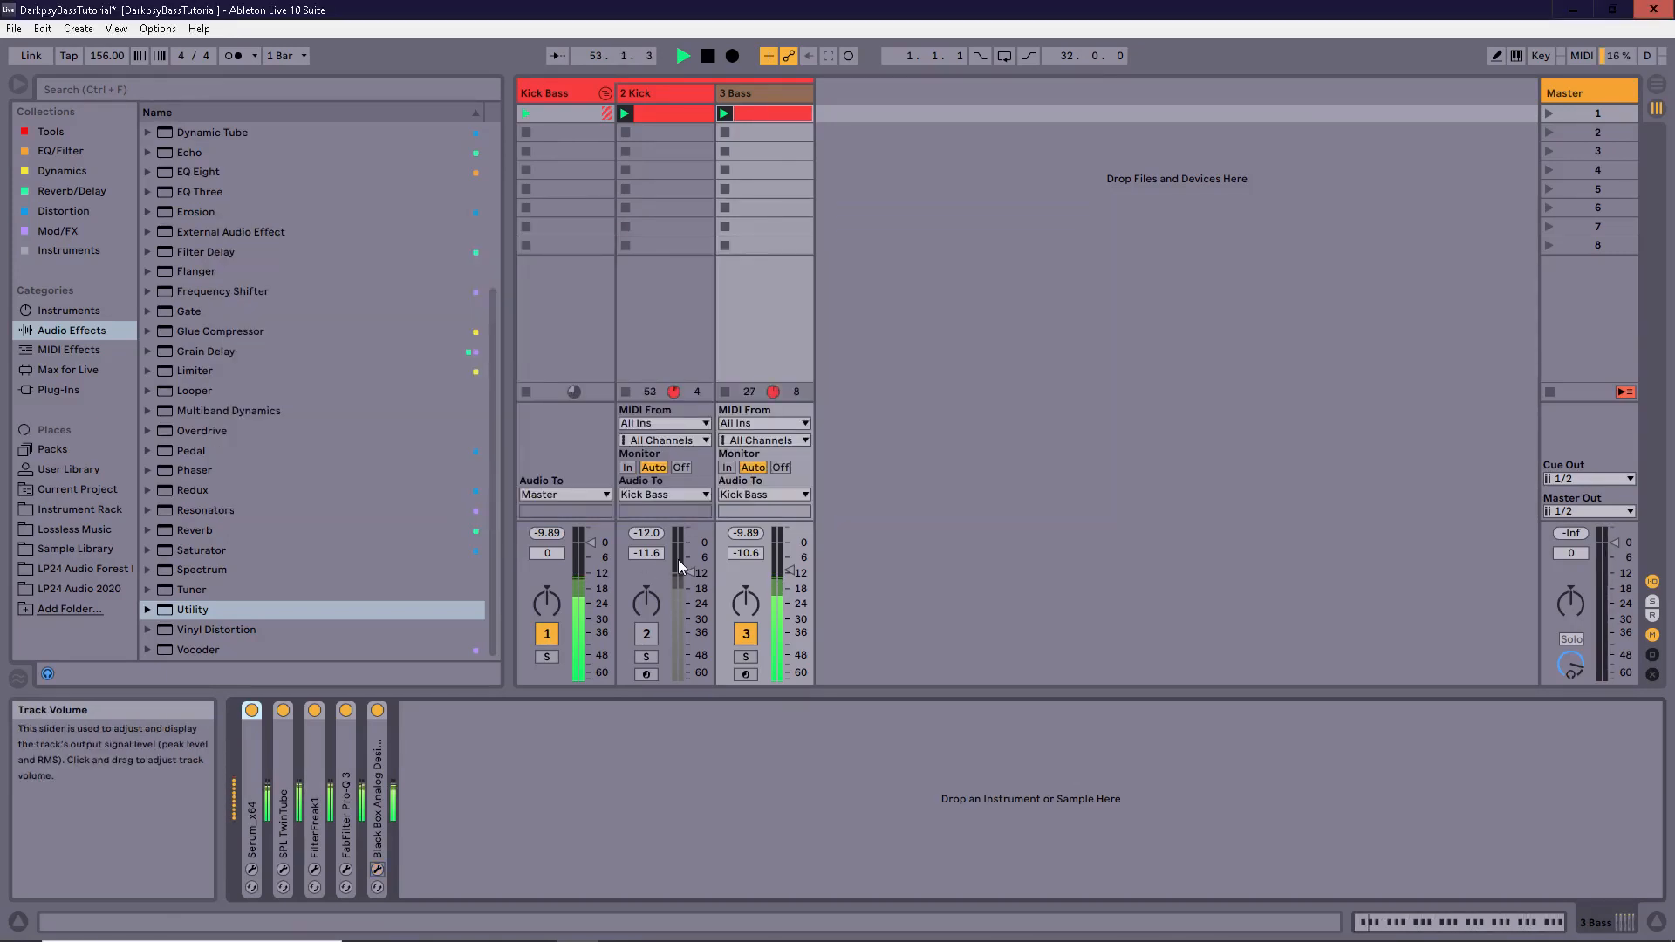
left_click(647, 634)
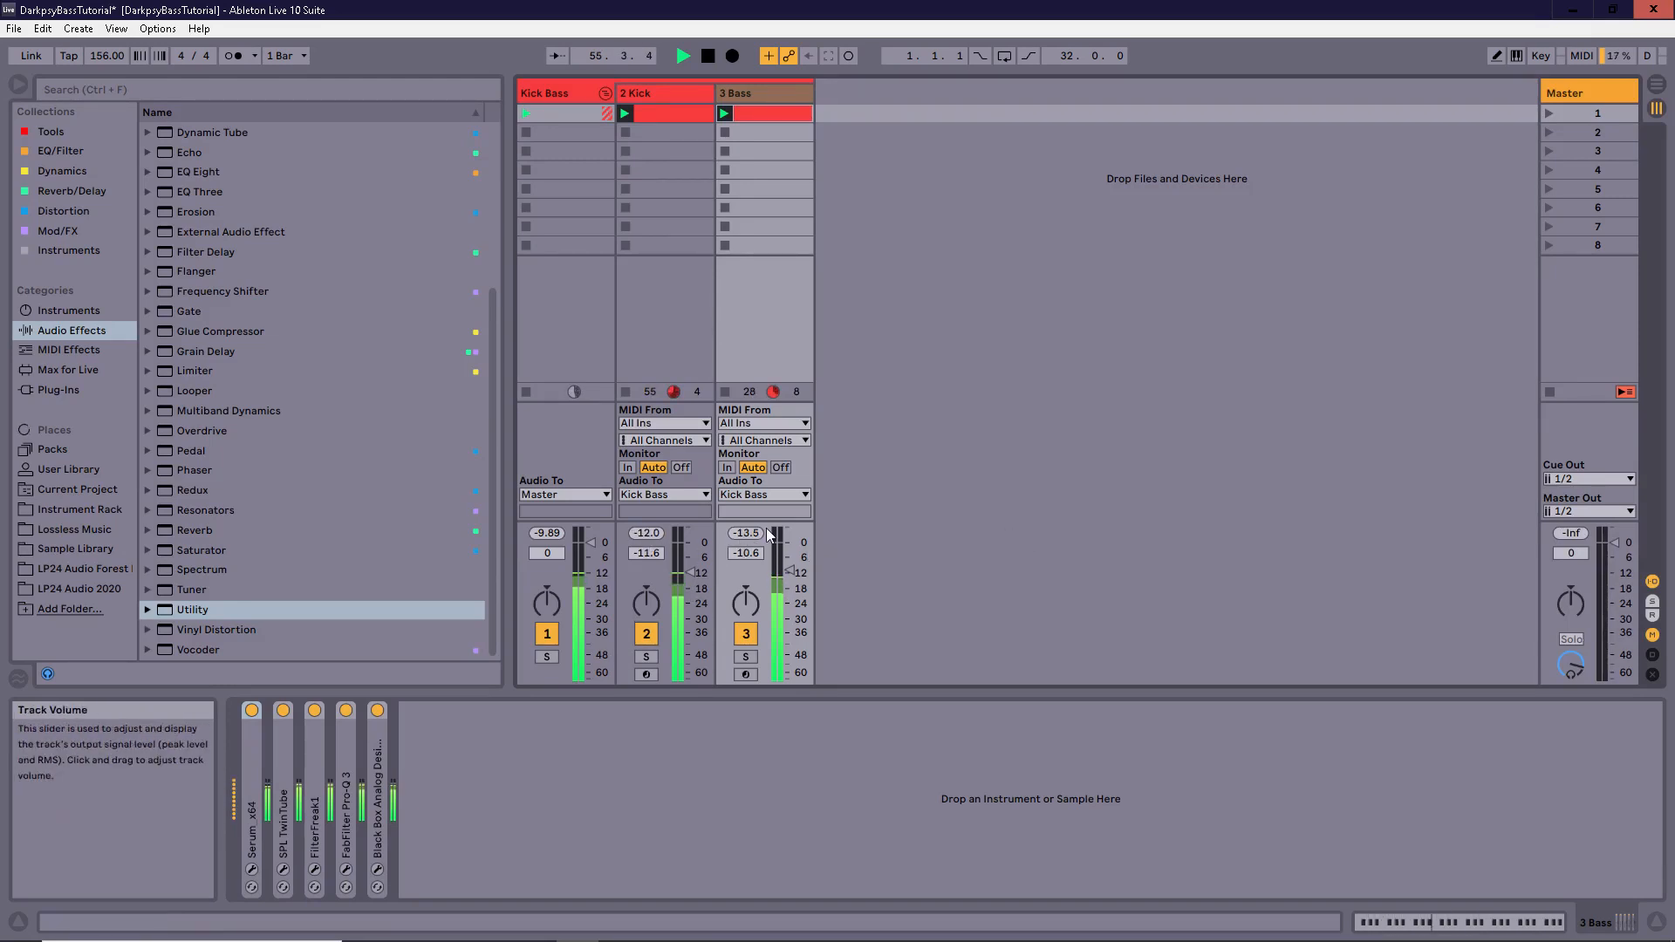
- Audition the low frequencies through the Master track's Utility with Bass Mono at 155 Hz, ending with Utility deactivated
left_click(1557, 93)
key("space")
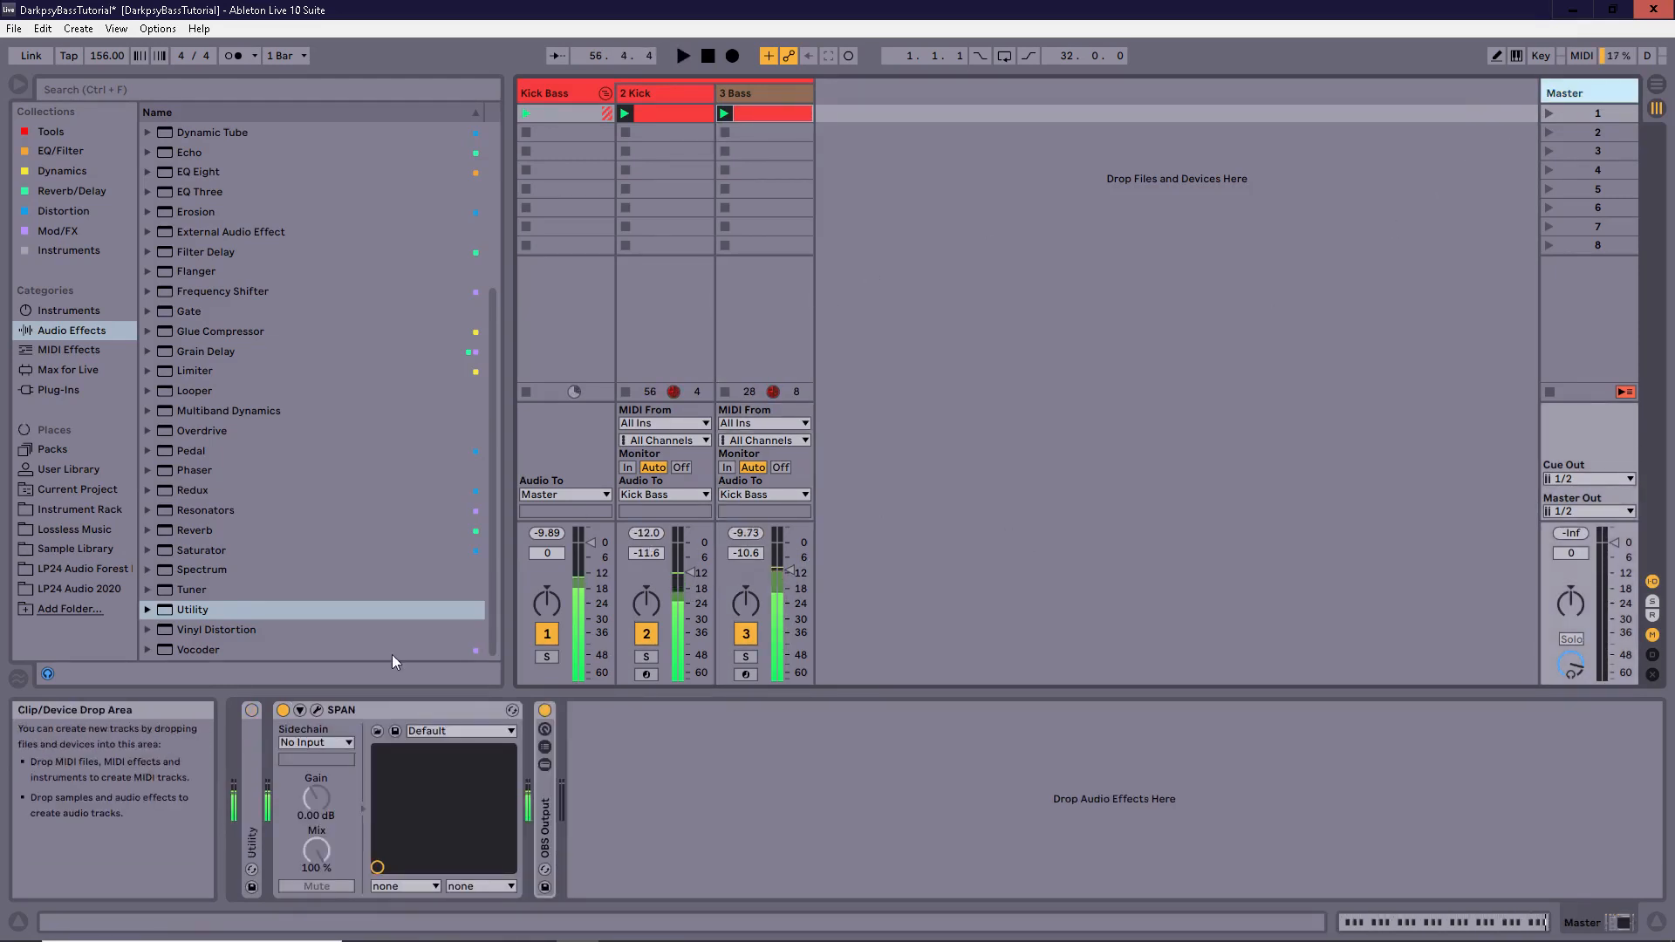
double_click(248, 793)
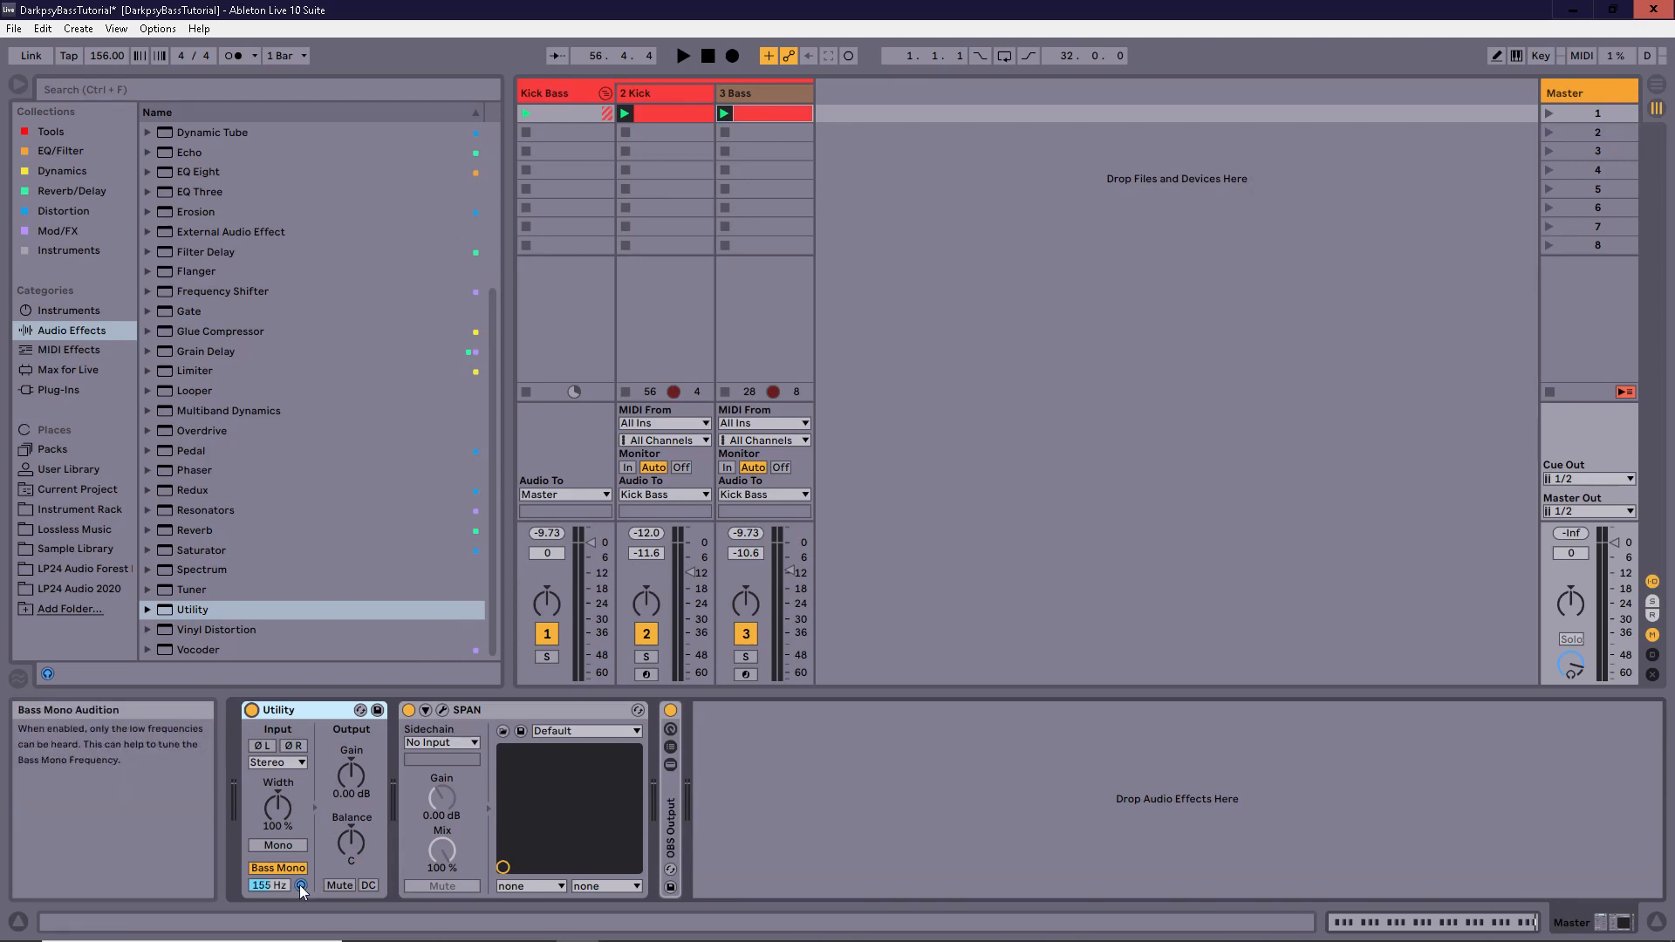
key("space")
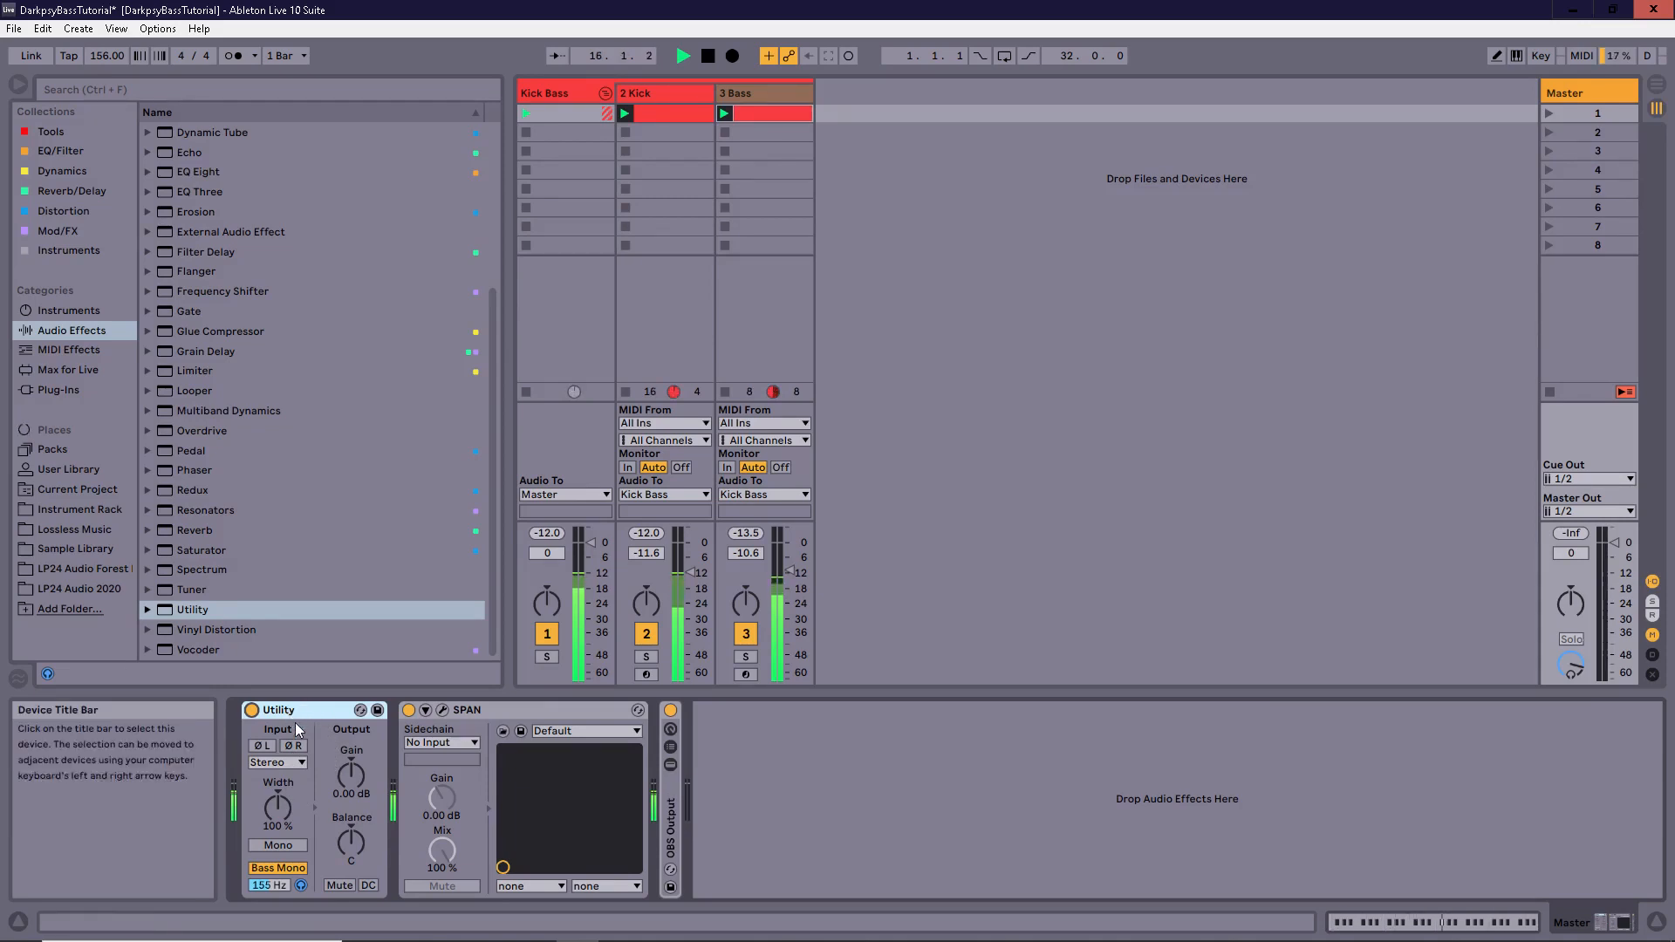
left_click(253, 711)
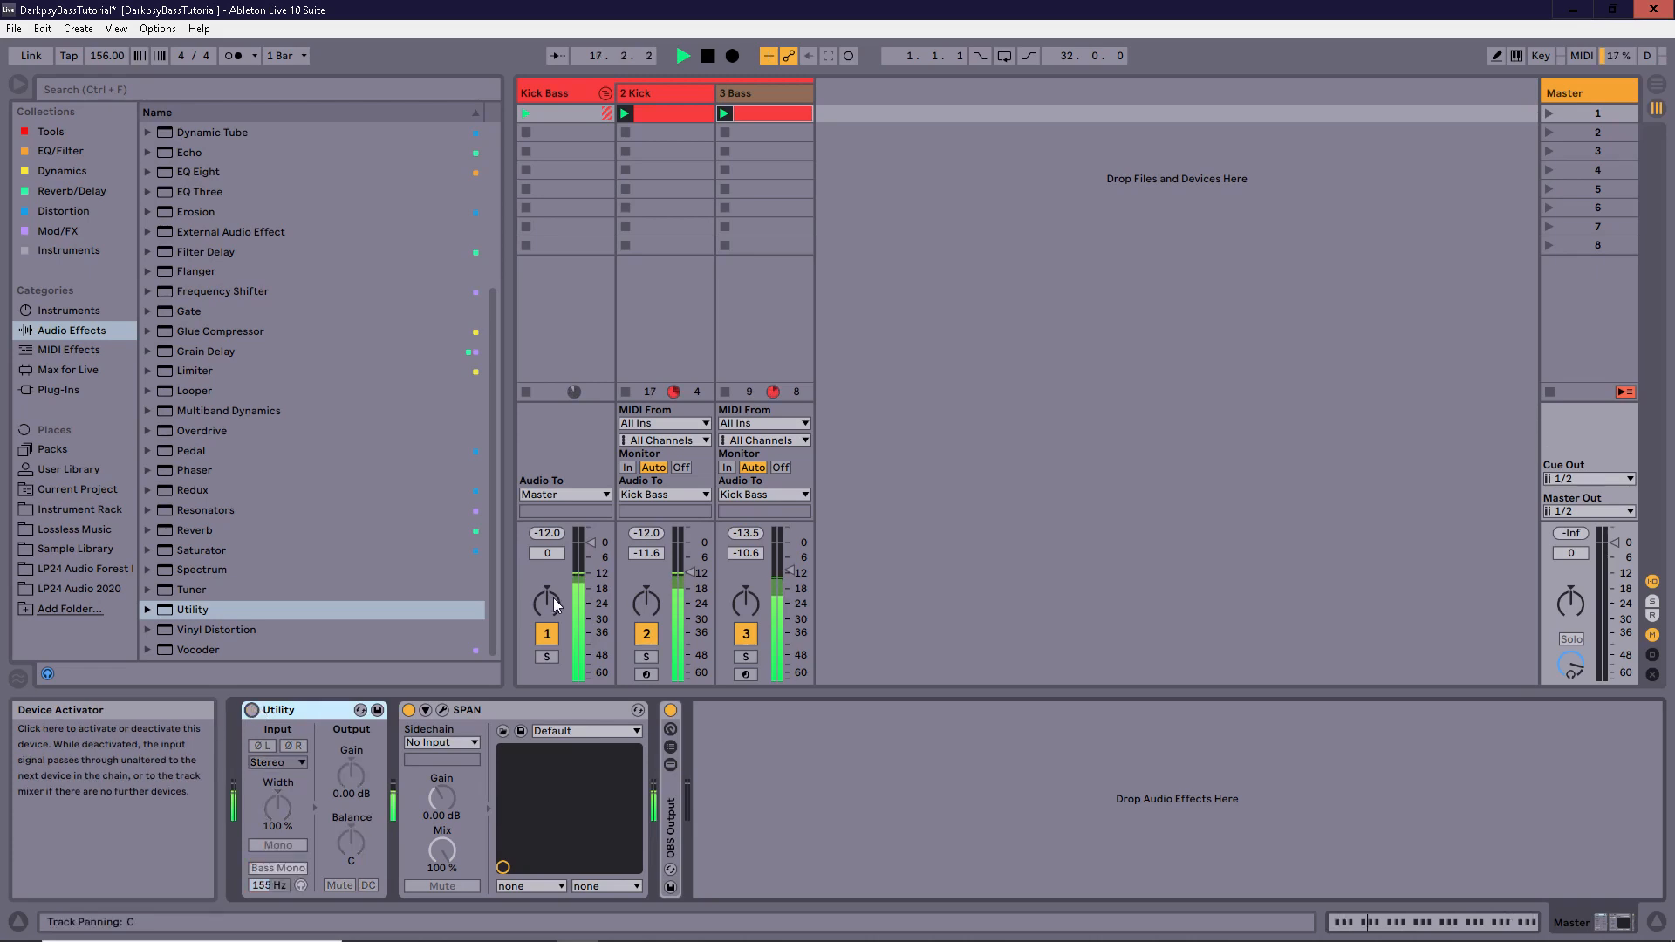
- Reset the Kick and Bass peak levels, replay the loop and lower the Bass track's volume to -10.7 dB
left_click(647, 532)
left_click(748, 533)
key("space")
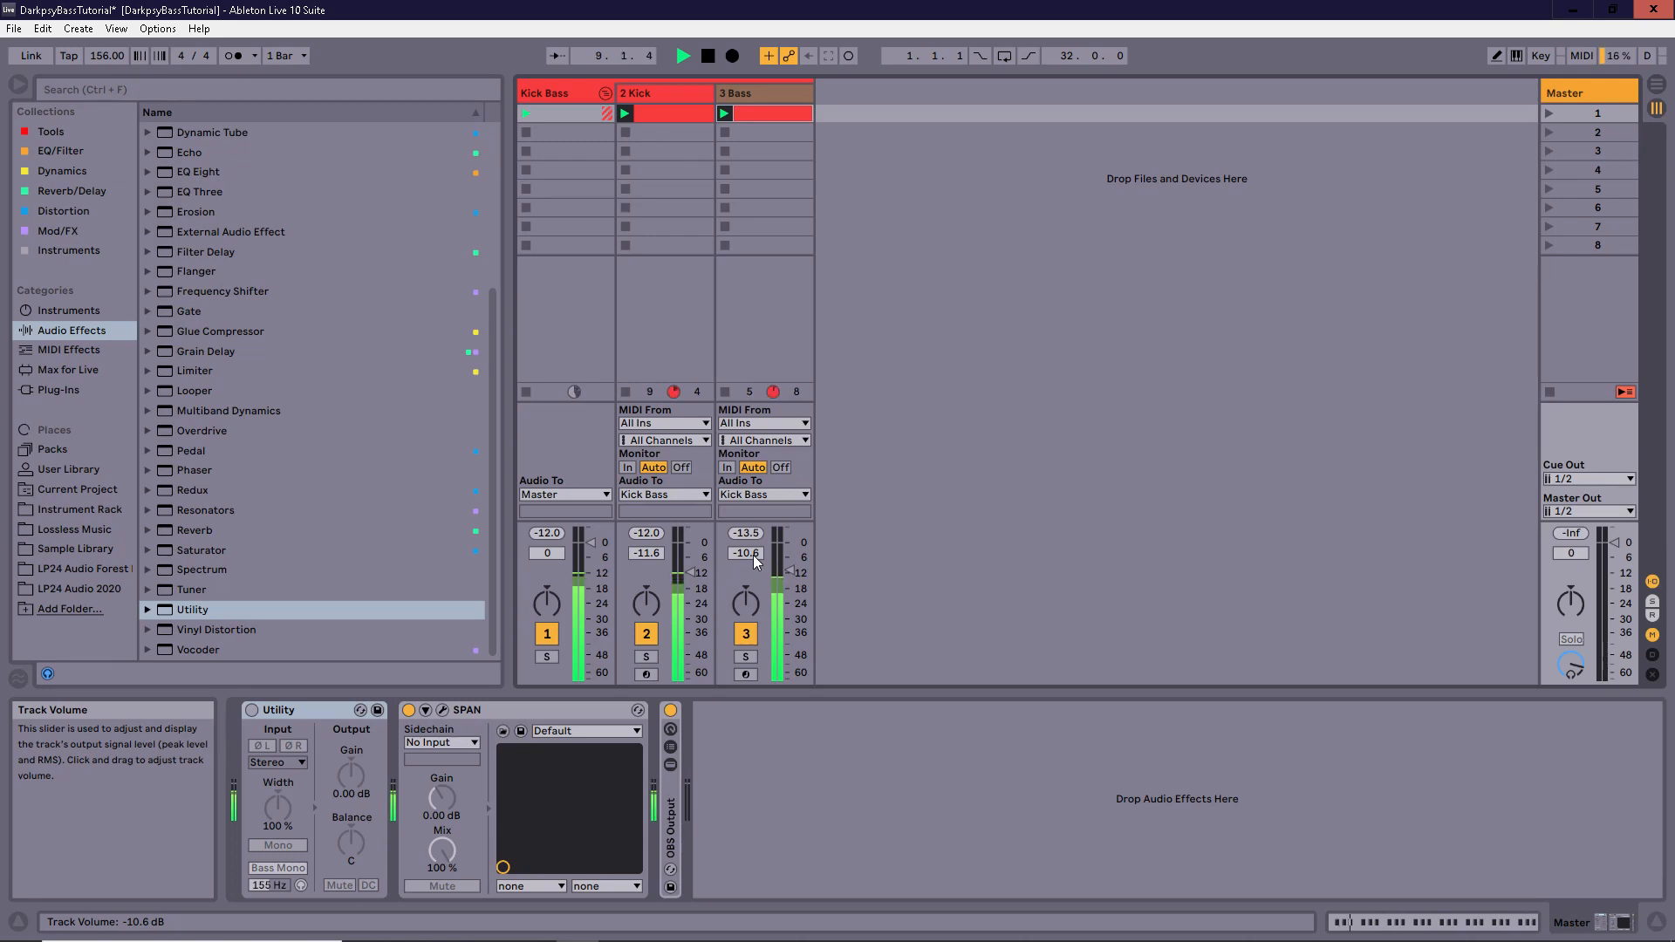
scroll(754, 553, "down", 1)
key("space")
- Review the device chains on the Kick and Bass tracks and the Serum patch on the Bass track
left_click(746, 86)
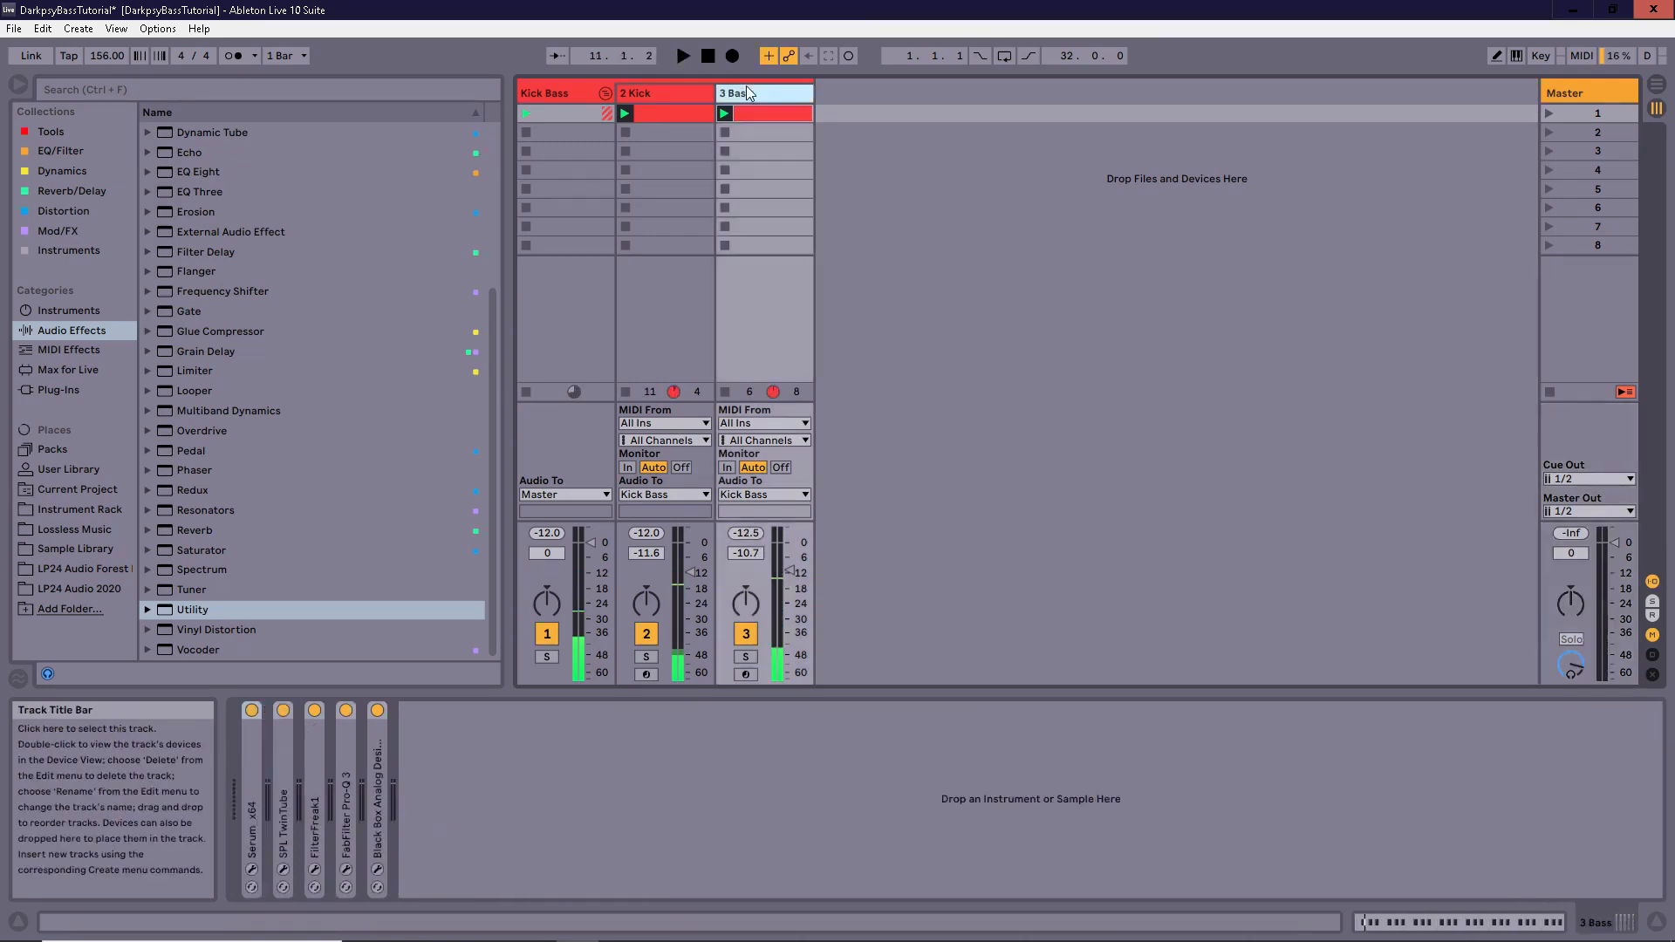
left_click(677, 98)
left_click(767, 107)
left_click(658, 92)
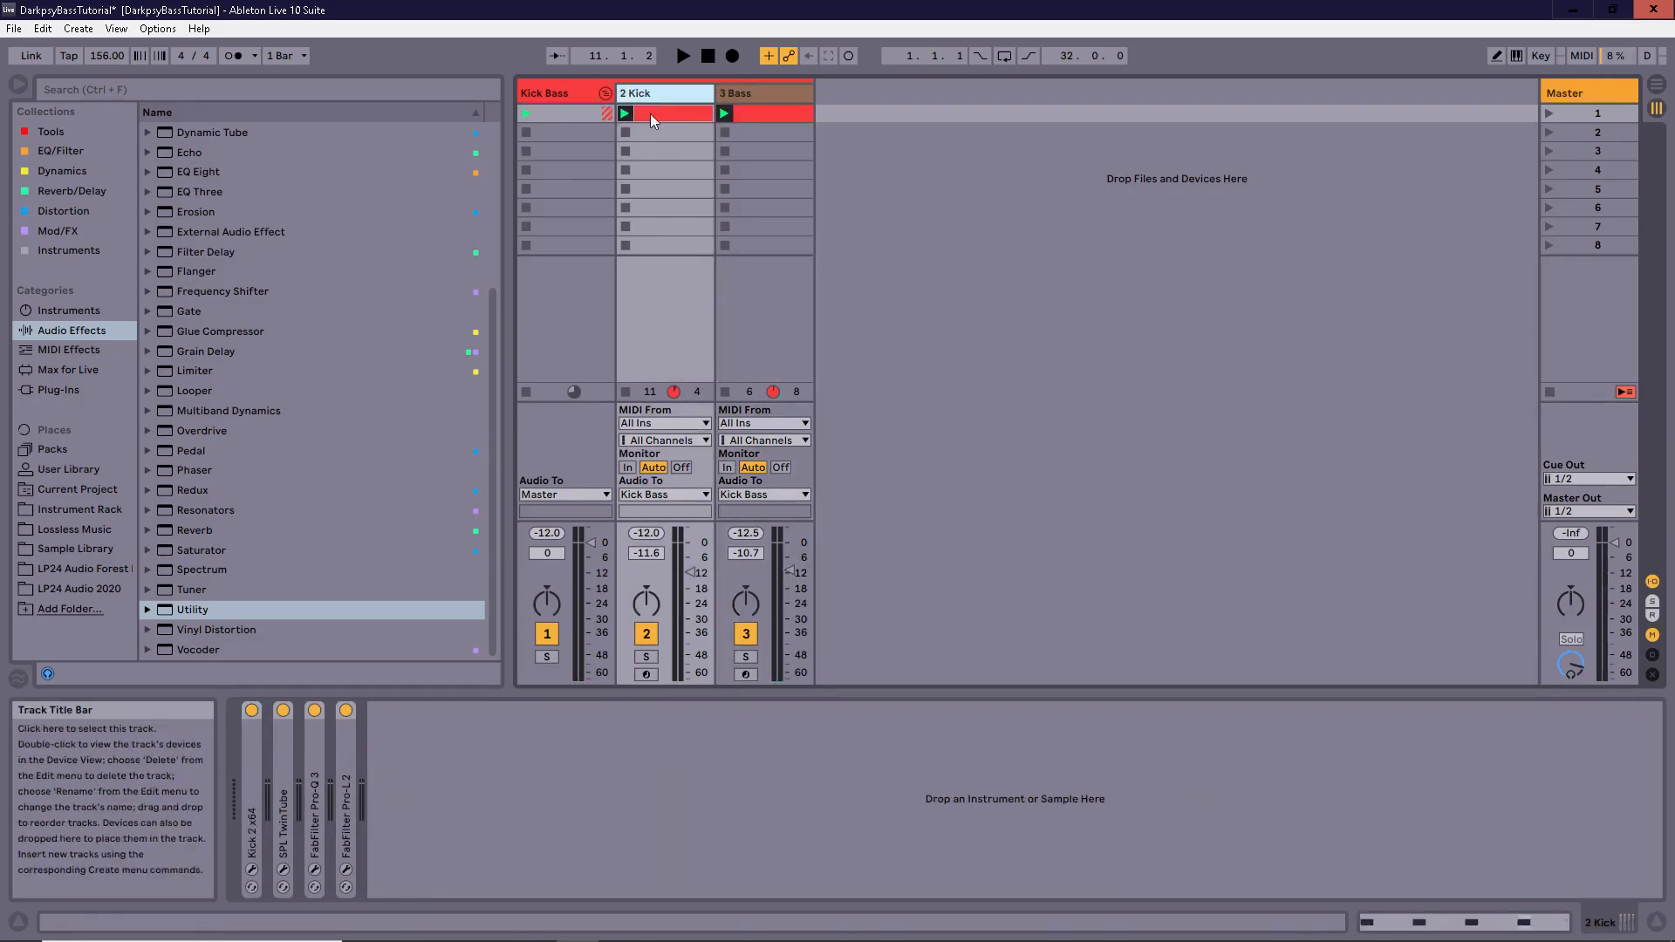
left_click(761, 95)
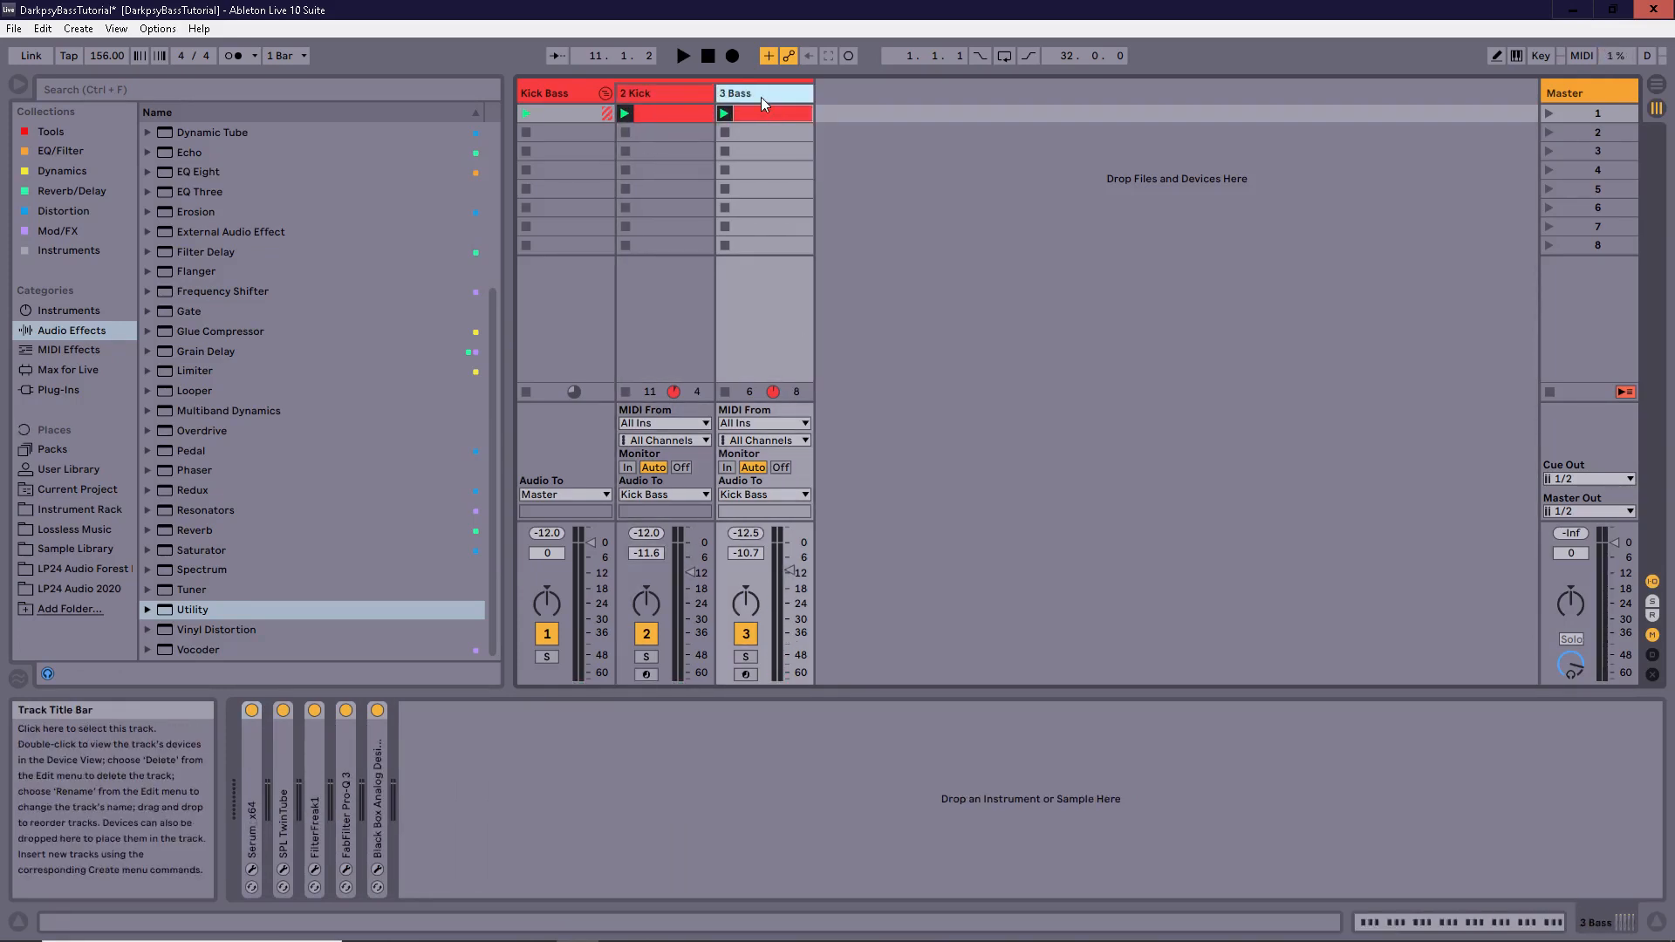
left_click(985, 445)
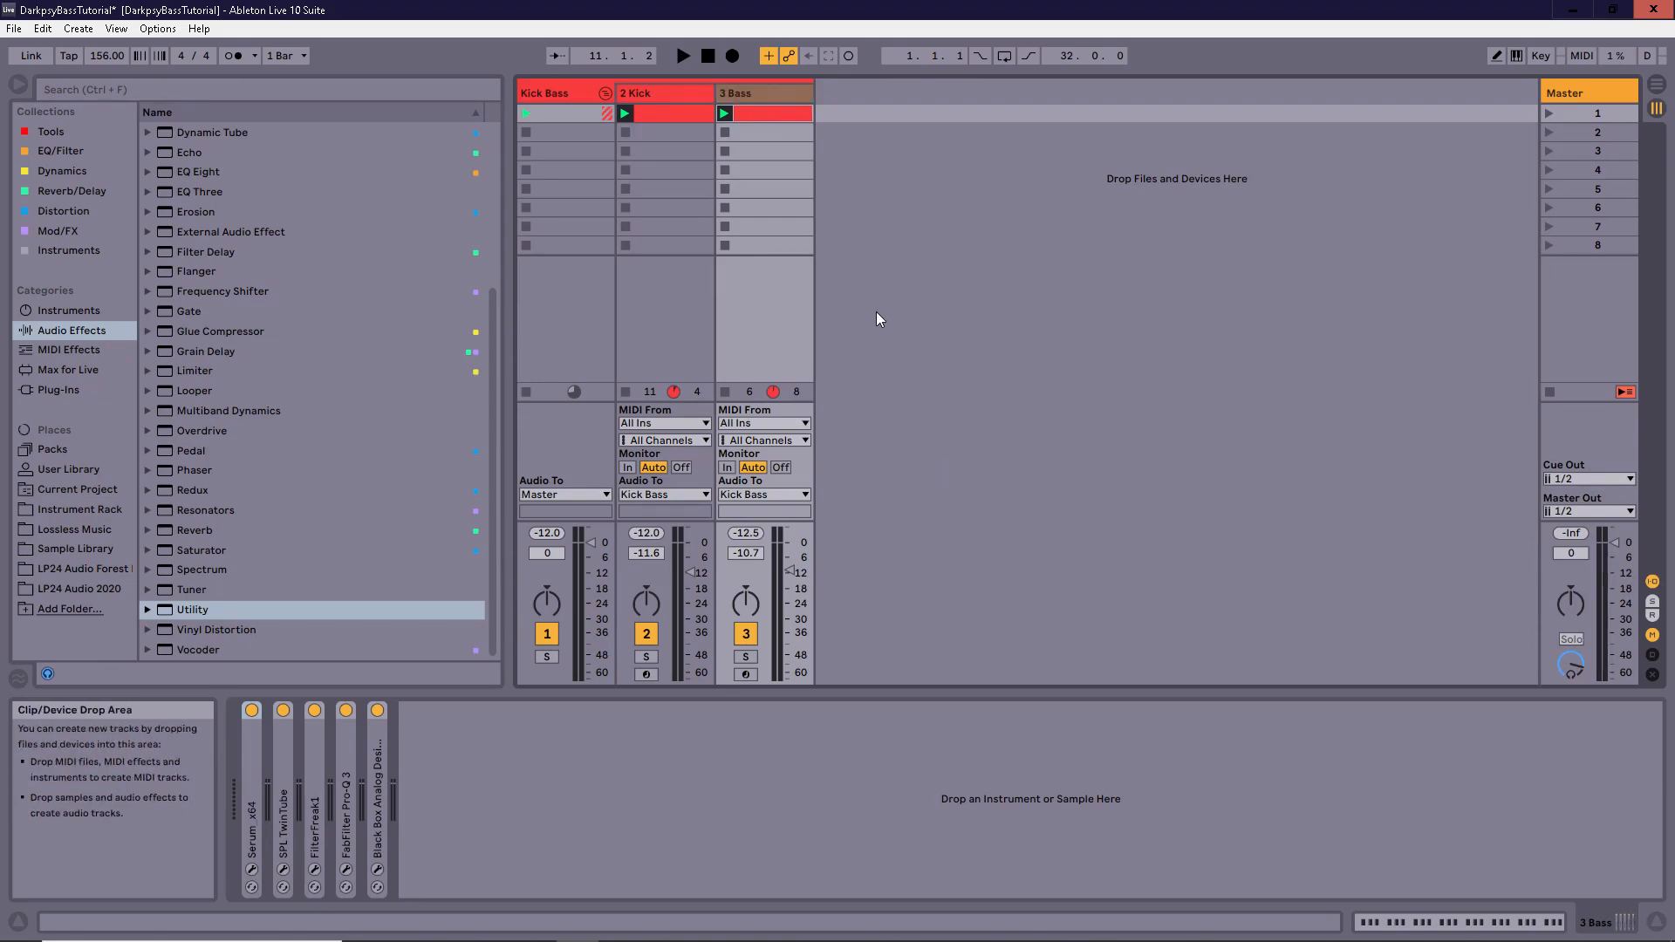
left_click(251, 869)
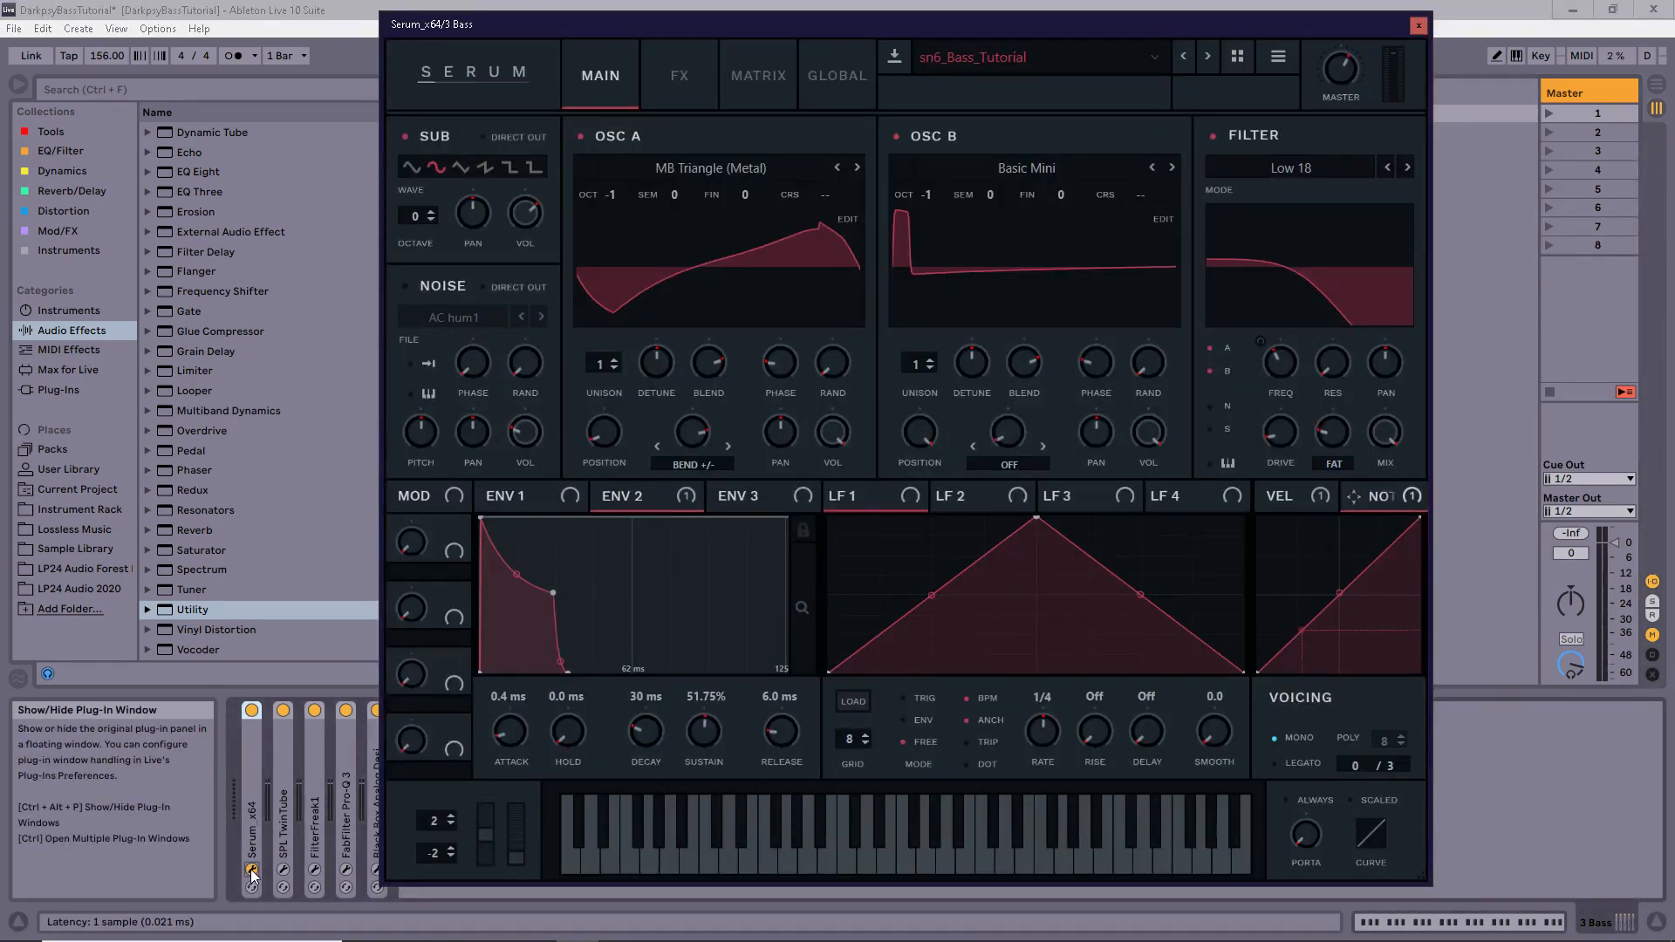
left_click(251, 870)
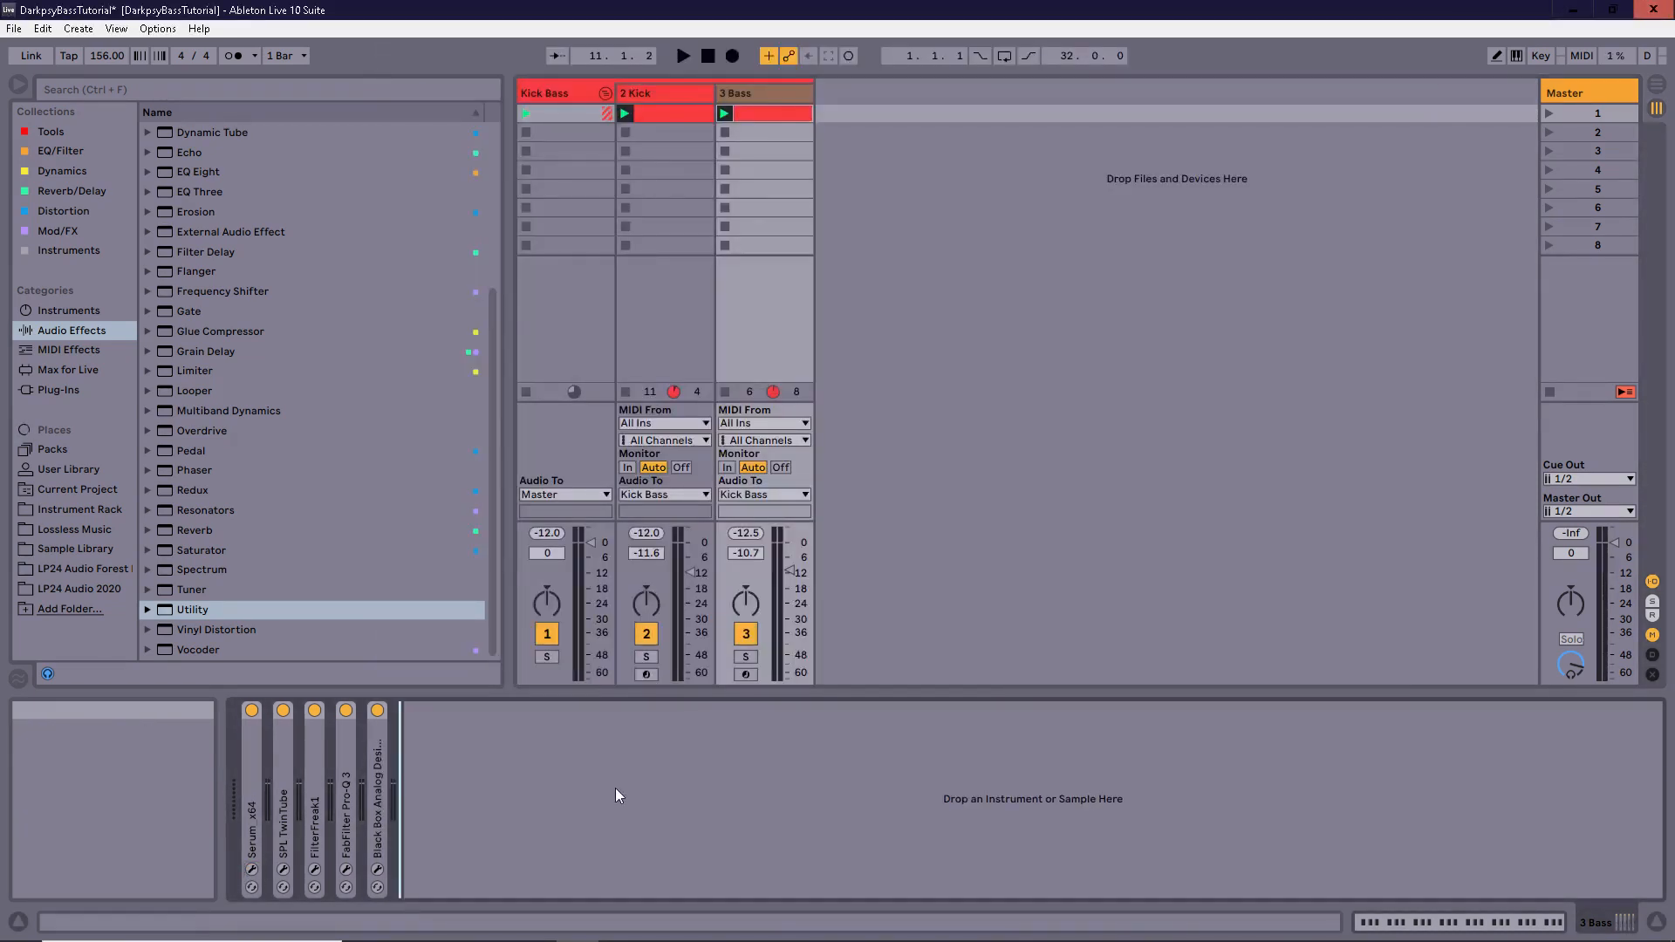